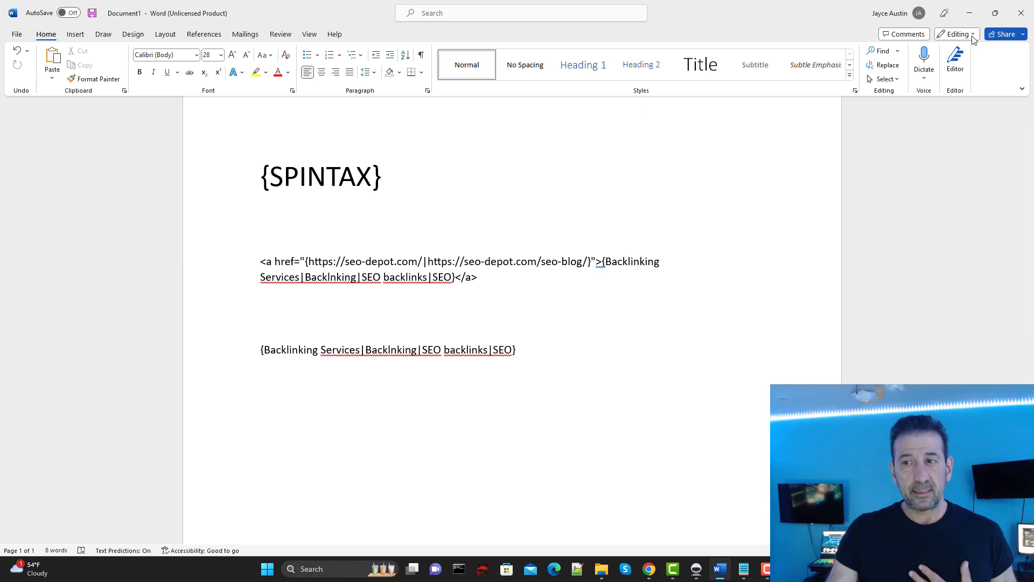
Switch from Word to Chrome and show the article entry page of Spin Rewriter
{"action": "left_click", "coordinate": [969, 13]}
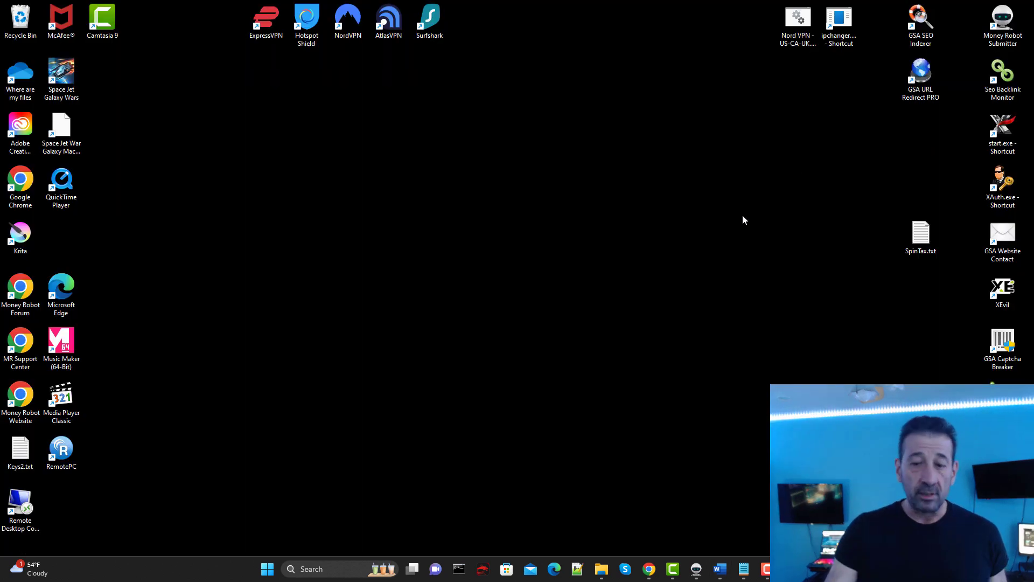
{"action": "mouse_move", "coordinate": [697, 571]}
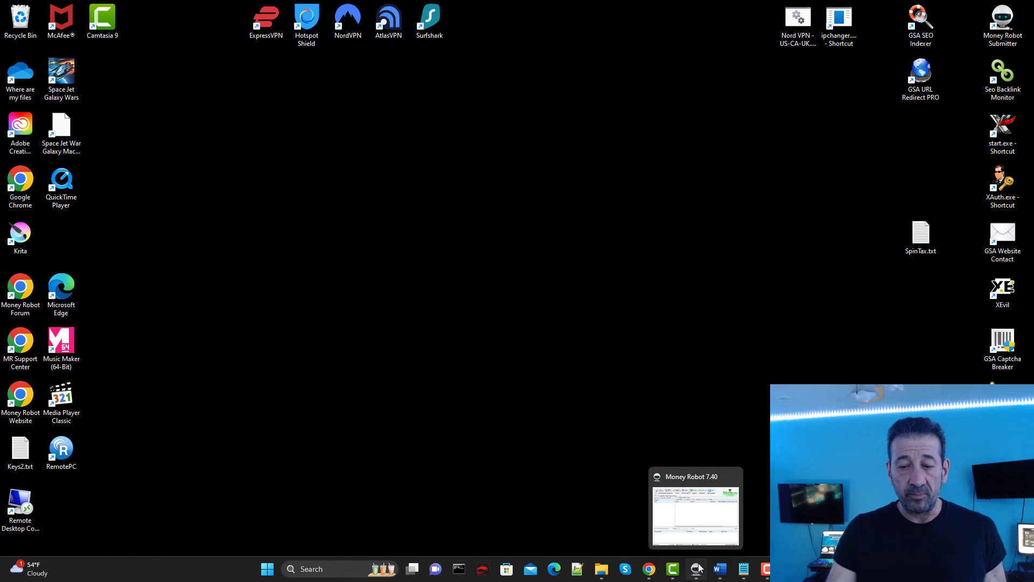
{"action": "left_click", "coordinate": [649, 569]}
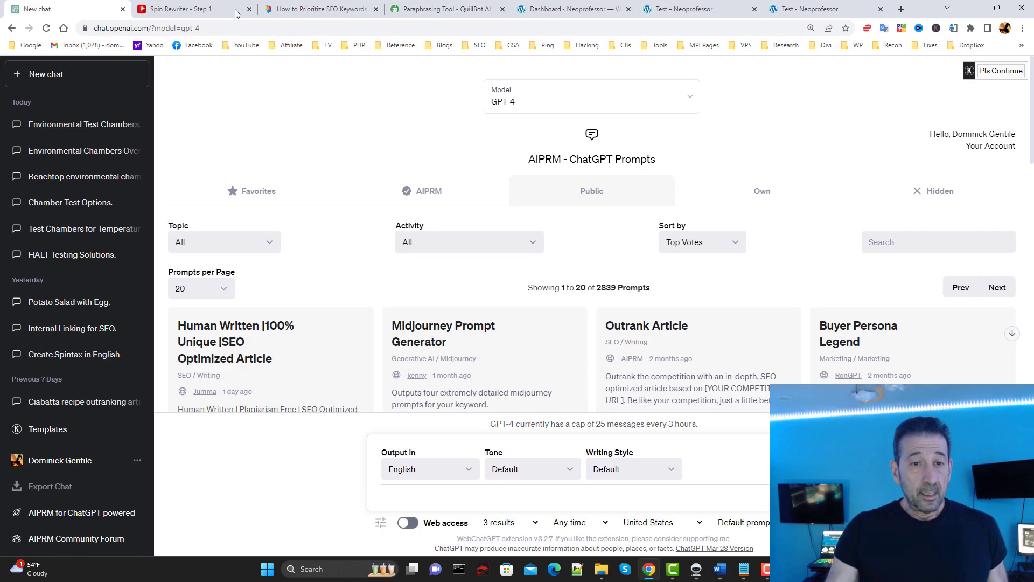
{"action": "left_click", "coordinate": [196, 8]}
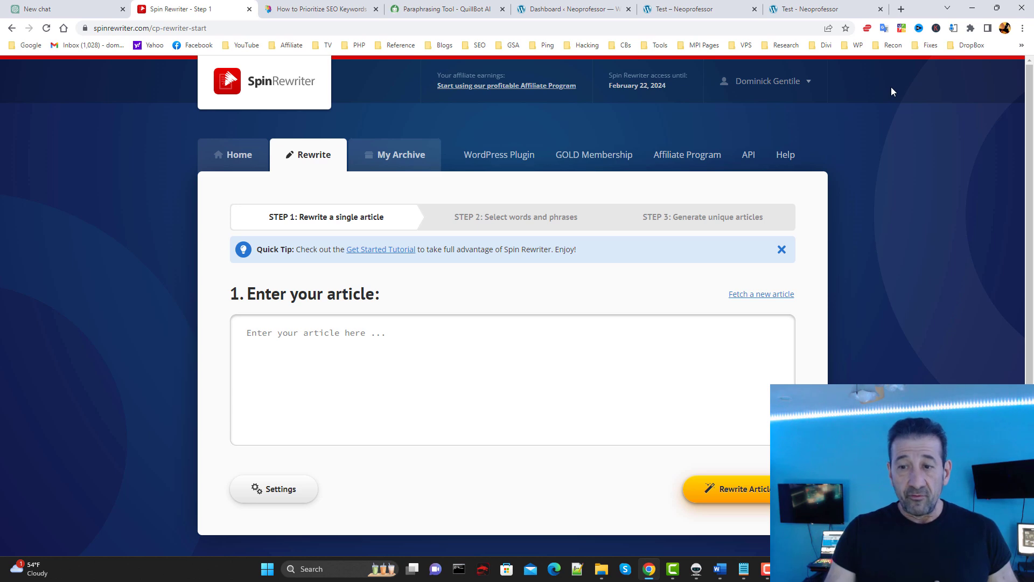
{"action": "left_click", "coordinate": [483, 338]}
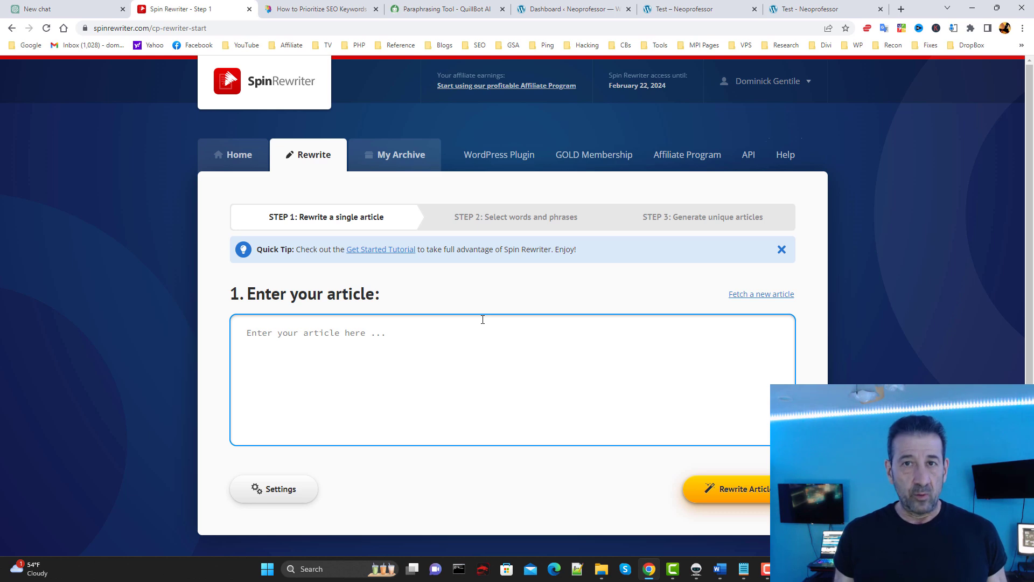
Switch to Money Robot, start a new SEO campaign and paste the copied article into the article body
{"action": "left_click", "coordinate": [970, 10]}
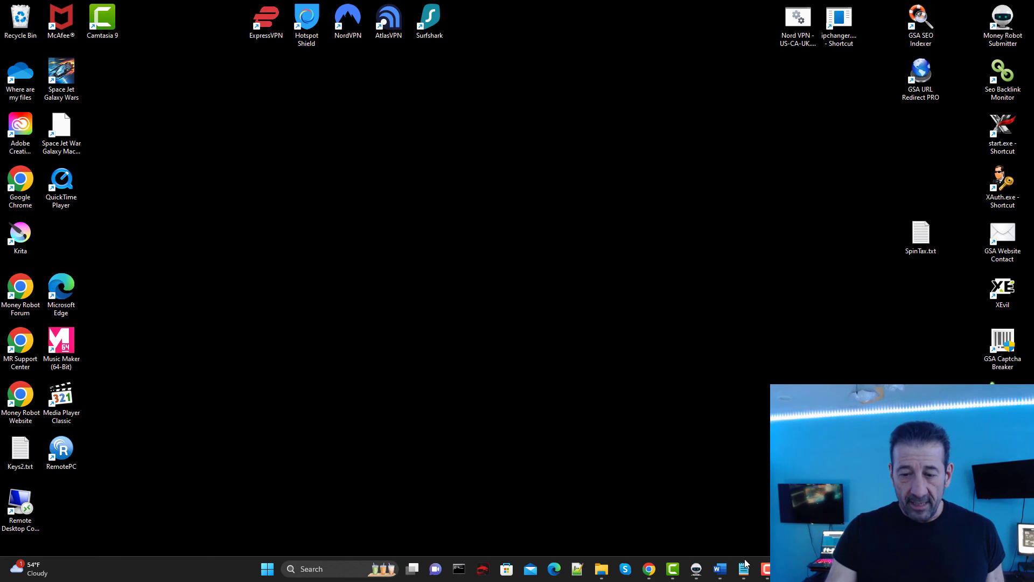
{"action": "left_click", "coordinate": [697, 569]}
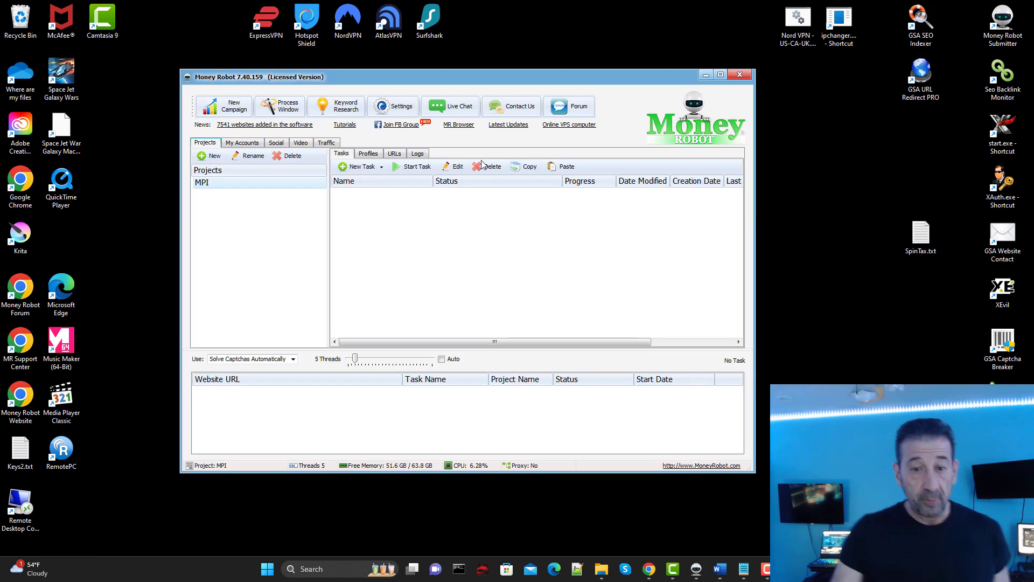
{"action": "left_click", "coordinate": [238, 110]}
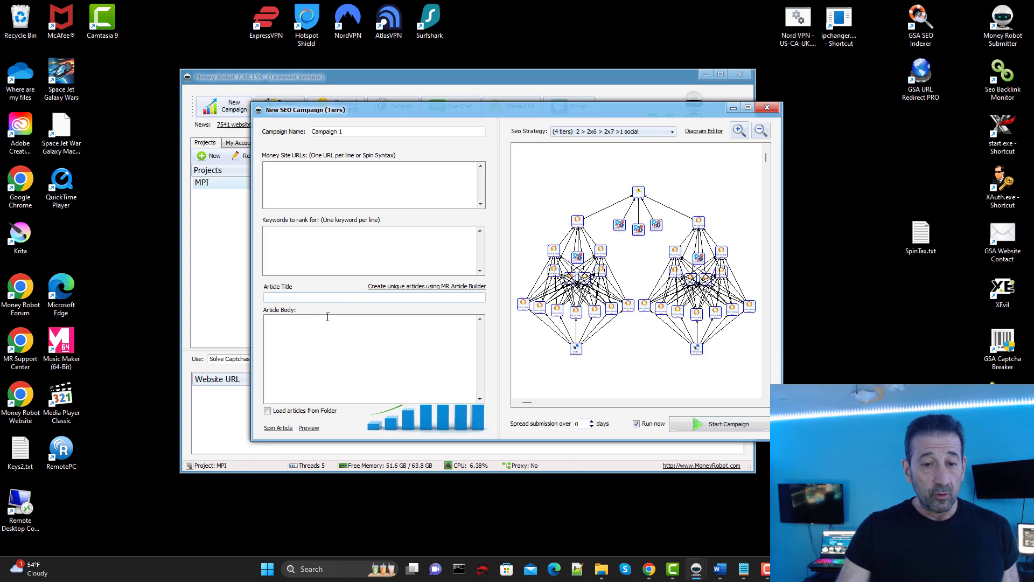
{"action": "right_click", "coordinate": [318, 327]}
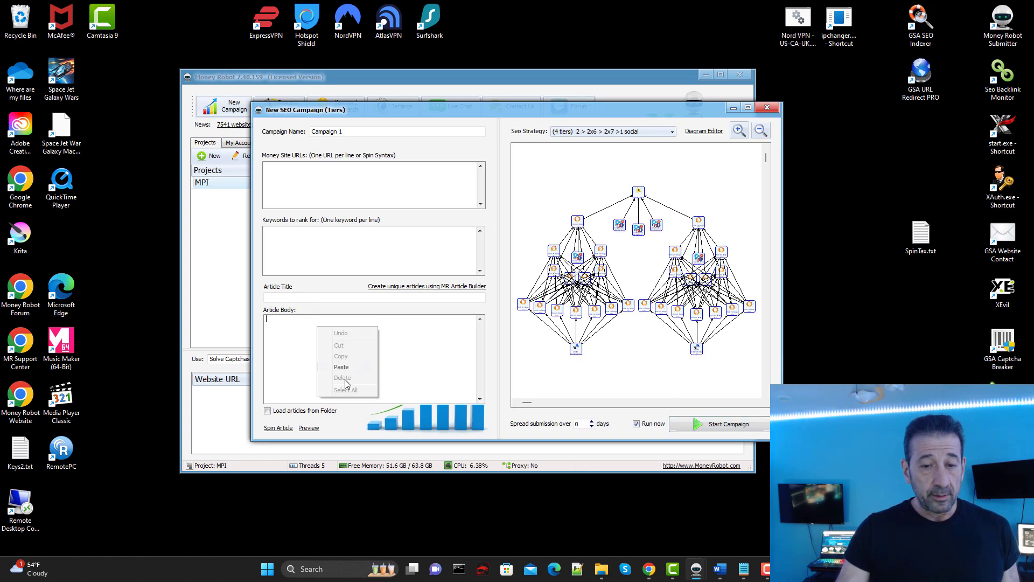
{"action": "left_click", "coordinate": [349, 370]}
Spin the article body of the new campaign and look through the spintax text
{"action": "left_click", "coordinate": [278, 428]}
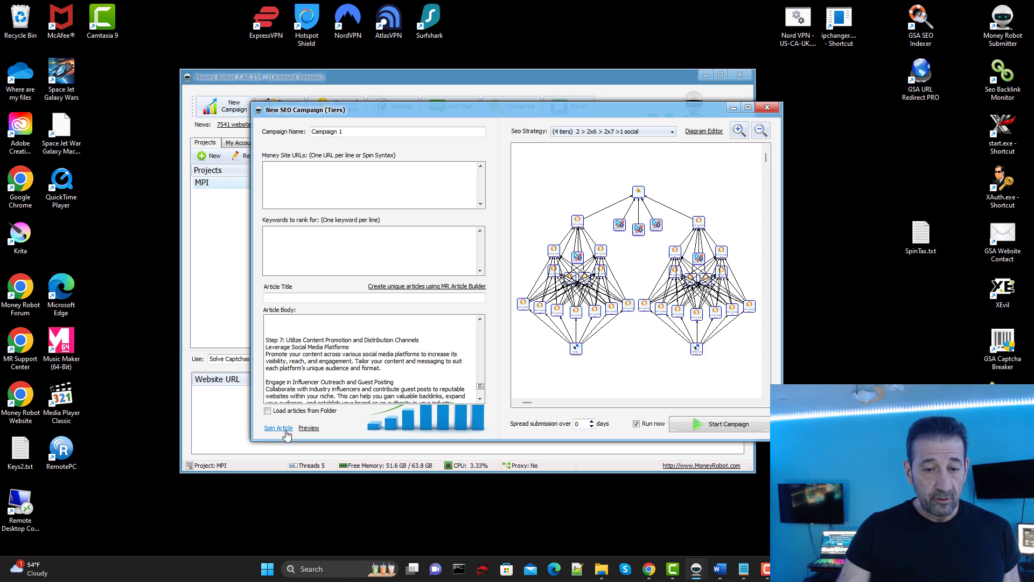
{"action": "left_click", "coordinate": [483, 341]}
{"action": "left_click", "coordinate": [482, 360]}
{"action": "left_click", "coordinate": [482, 365]}
{"action": "left_click", "coordinate": [481, 382]}
{"action": "left_click", "coordinate": [480, 383]}
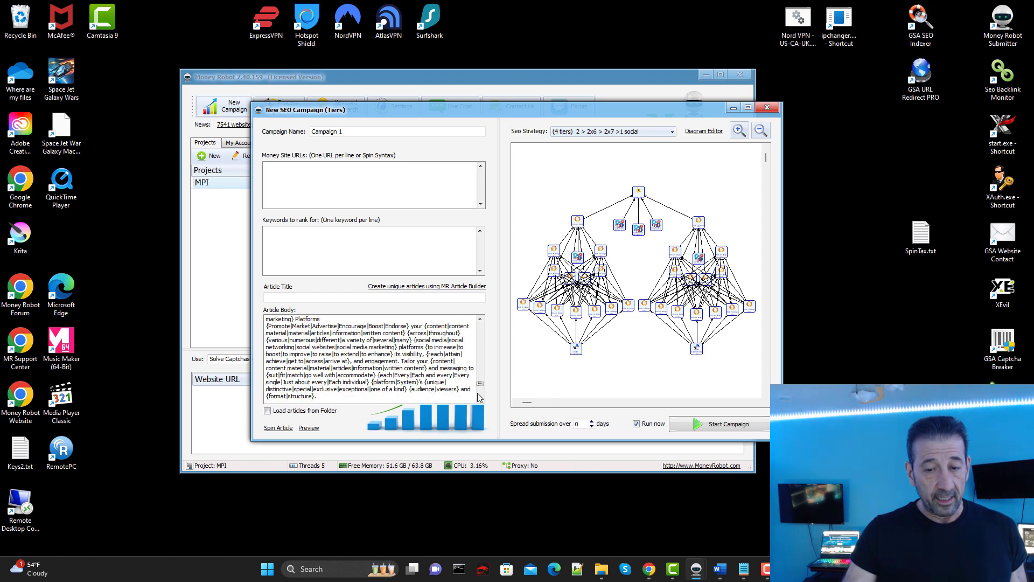
{"action": "scroll", "coordinate": [420, 340], "scroll_direction": "up", "scroll_amount": 1}
{"action": "scroll", "coordinate": [420, 341], "scroll_direction": "up", "scroll_amount": 10}
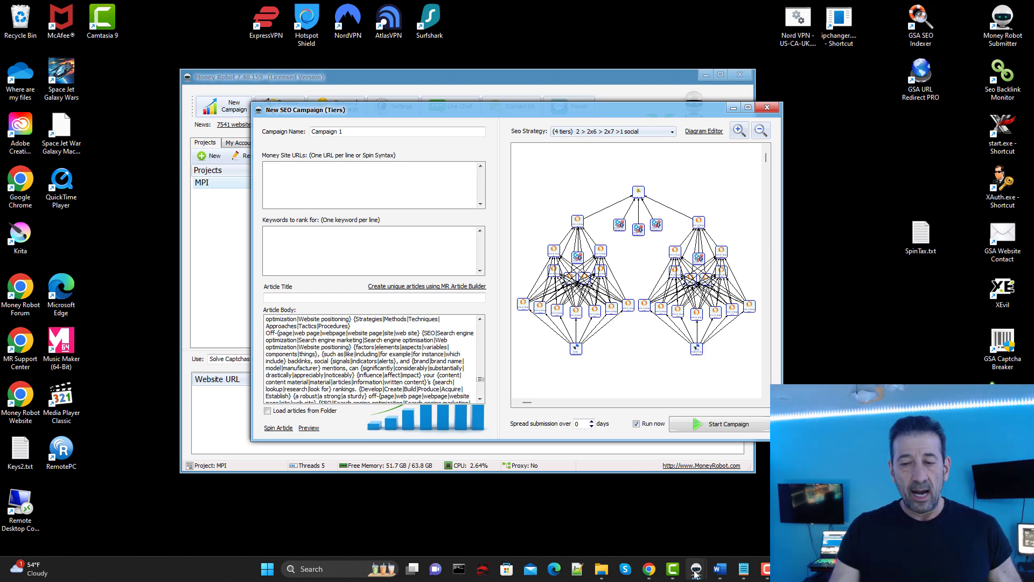
Switch to the ChatGPT page in Chrome and search the public AIPRM prompts for "spintax"
{"action": "mouse_move", "coordinate": [673, 577]}
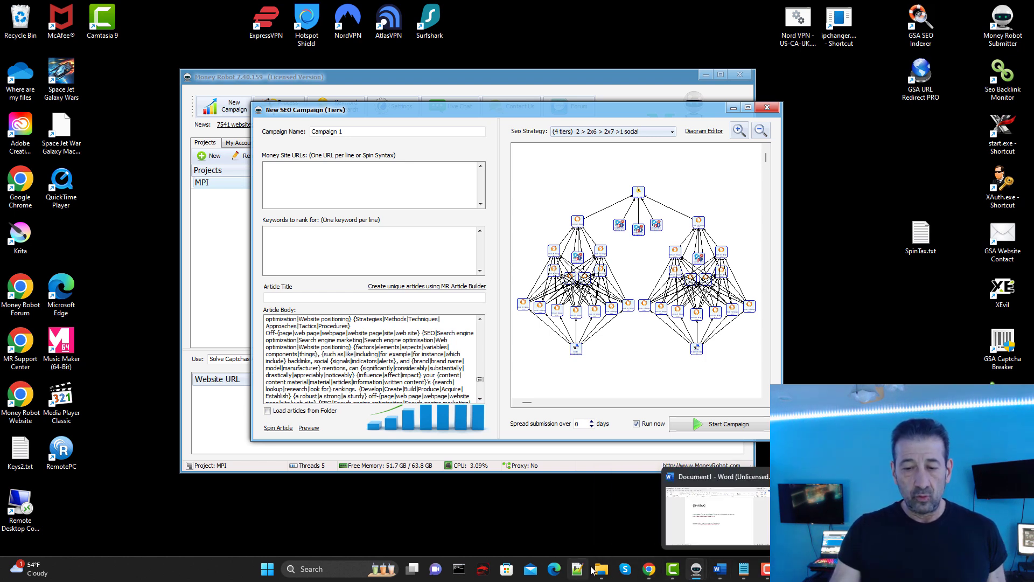
{"action": "left_click", "coordinate": [646, 549]}
{"action": "left_click", "coordinate": [110, 6]}
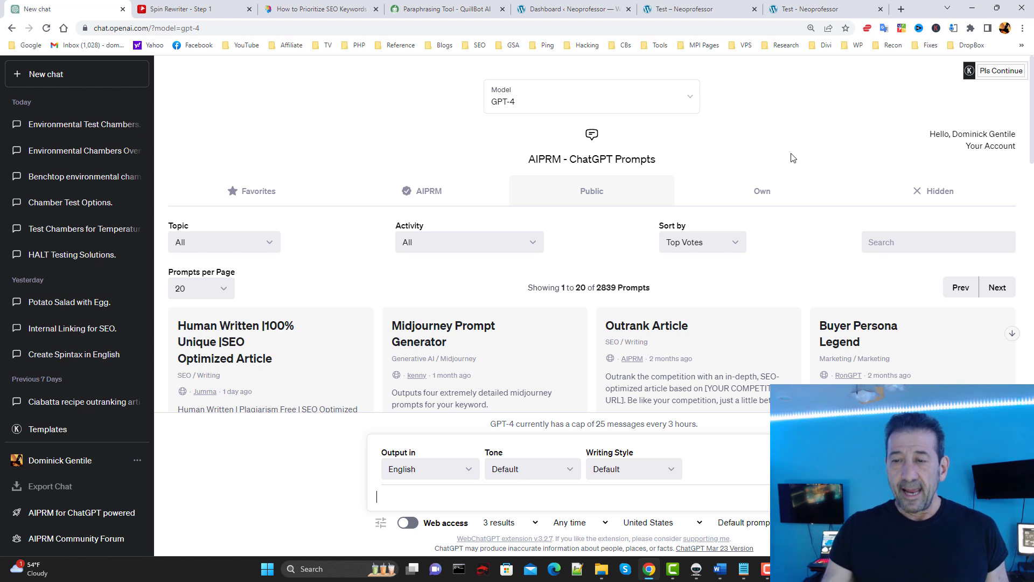
{"action": "left_click", "coordinate": [901, 243]}
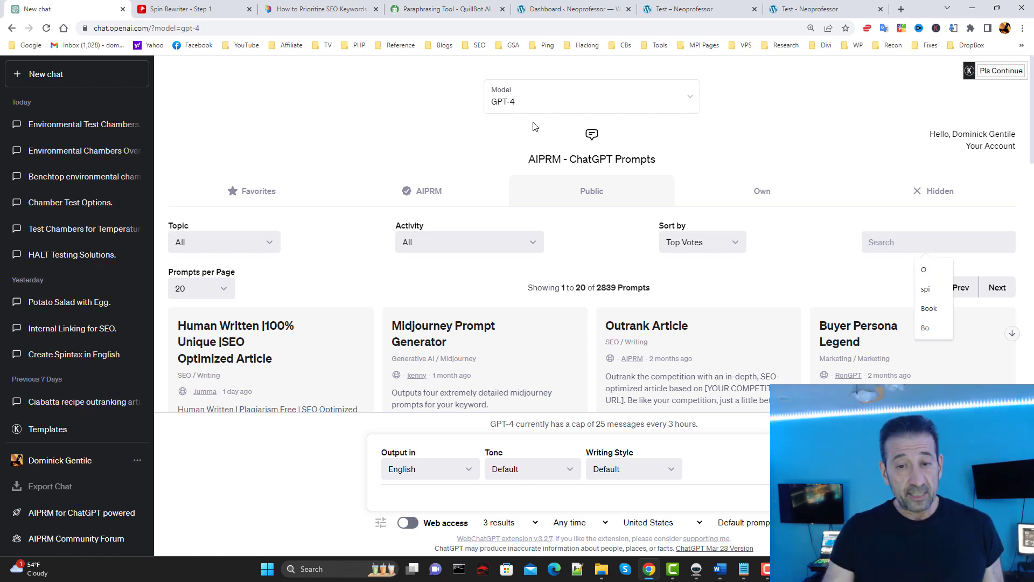
{"action": "left_click_drag", "start_coordinate": [531, 159], "coordinate": [560, 158]}
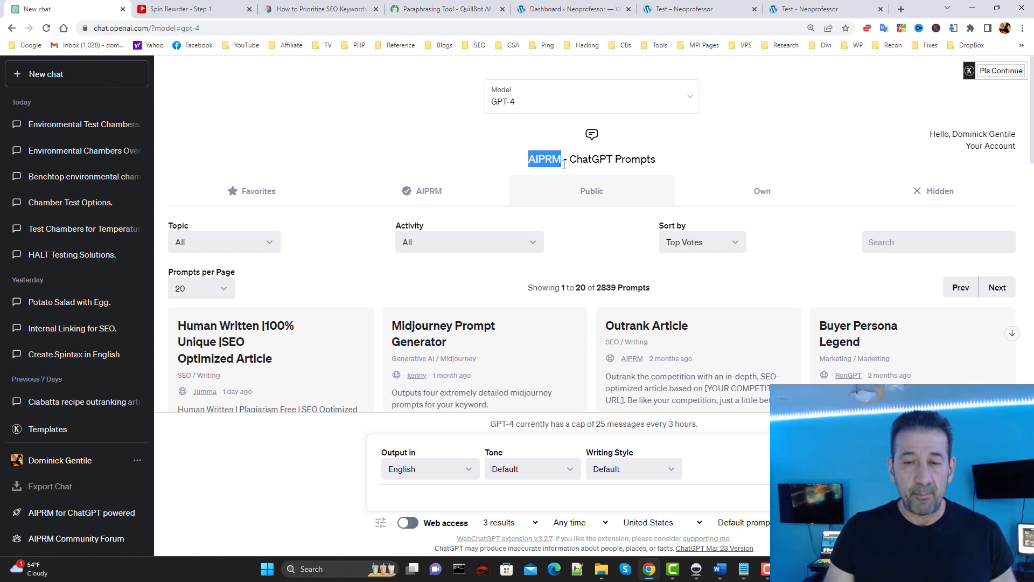
{"action": "left_click", "coordinate": [684, 160]}
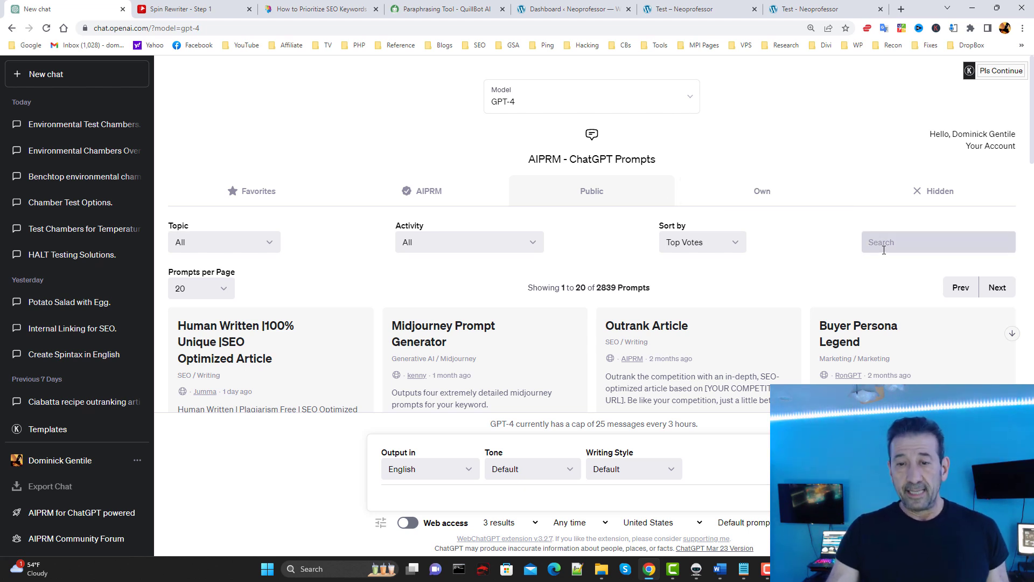
{"action": "scroll", "coordinate": [862, 259], "scroll_direction": "down", "scroll_amount": 5}
{"action": "scroll", "coordinate": [825, 267], "scroll_direction": "up", "scroll_amount": 5}
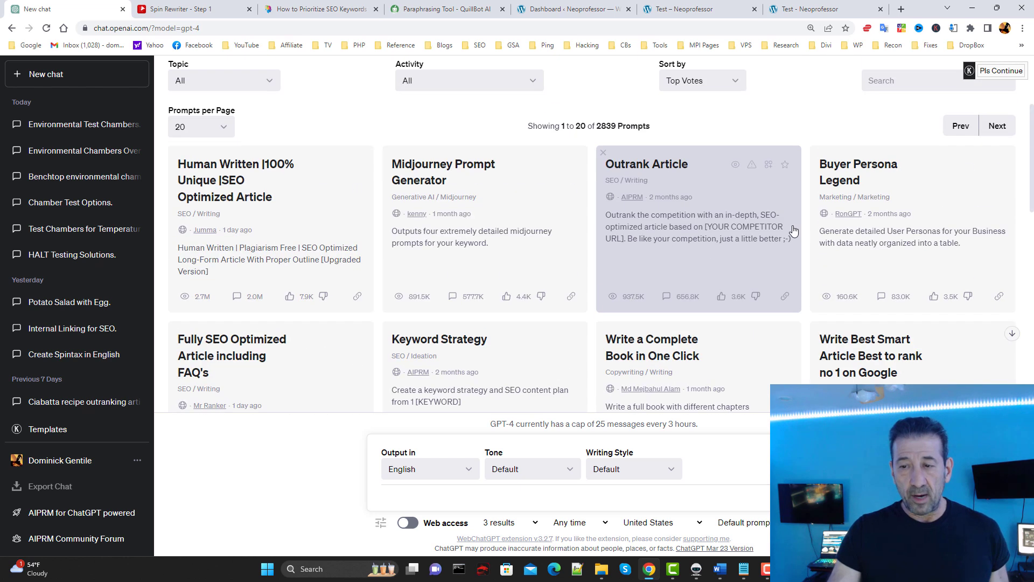
{"action": "left_click", "coordinate": [883, 242]}
{"action": "type", "text": "spintax"}
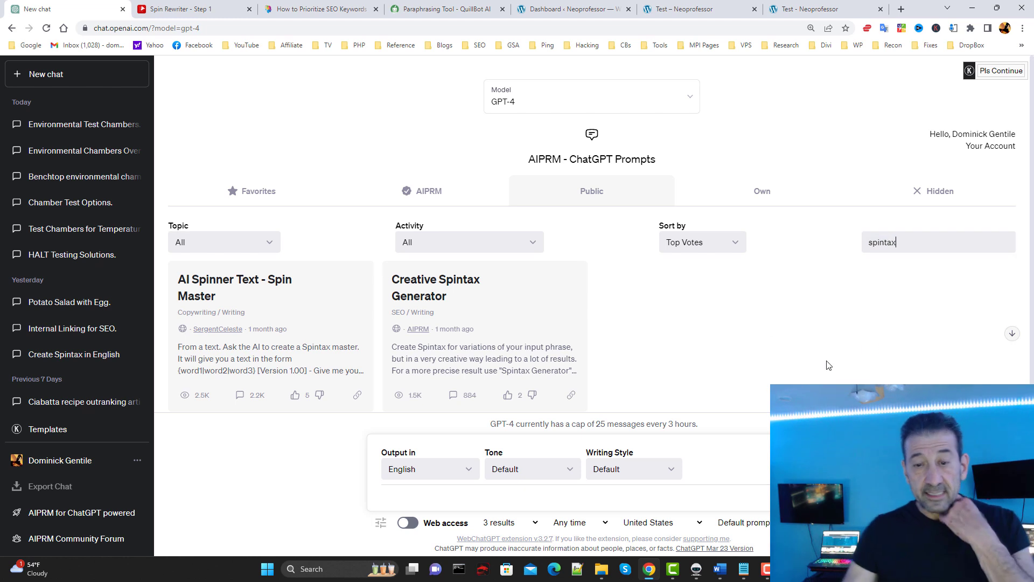
{"action": "scroll", "coordinate": [755, 339], "scroll_direction": "down", "scroll_amount": 1}
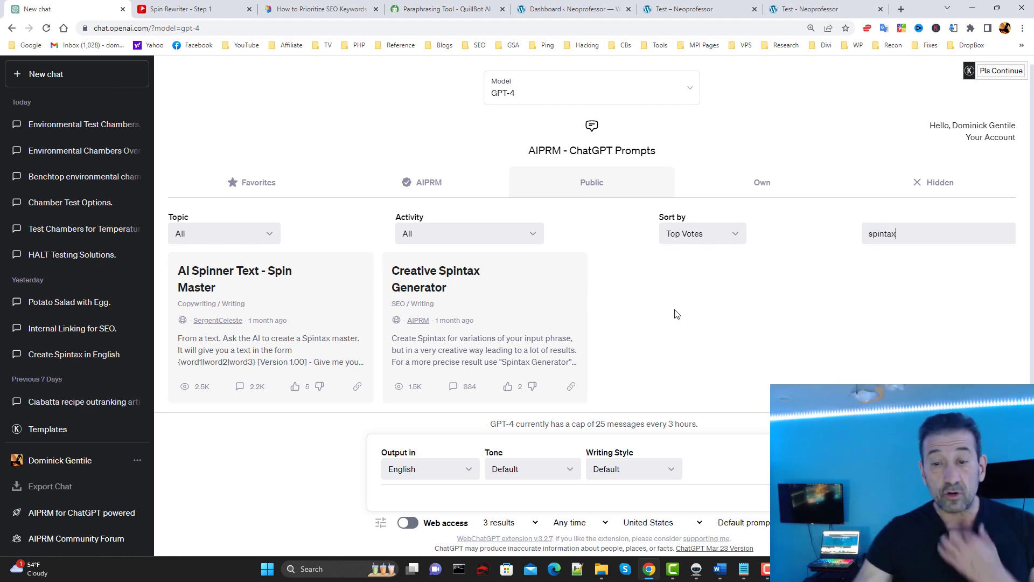
Run the Creative Spintax Generator prompt on the pasted SEO keyword article
{"action": "left_click", "coordinate": [447, 329]}
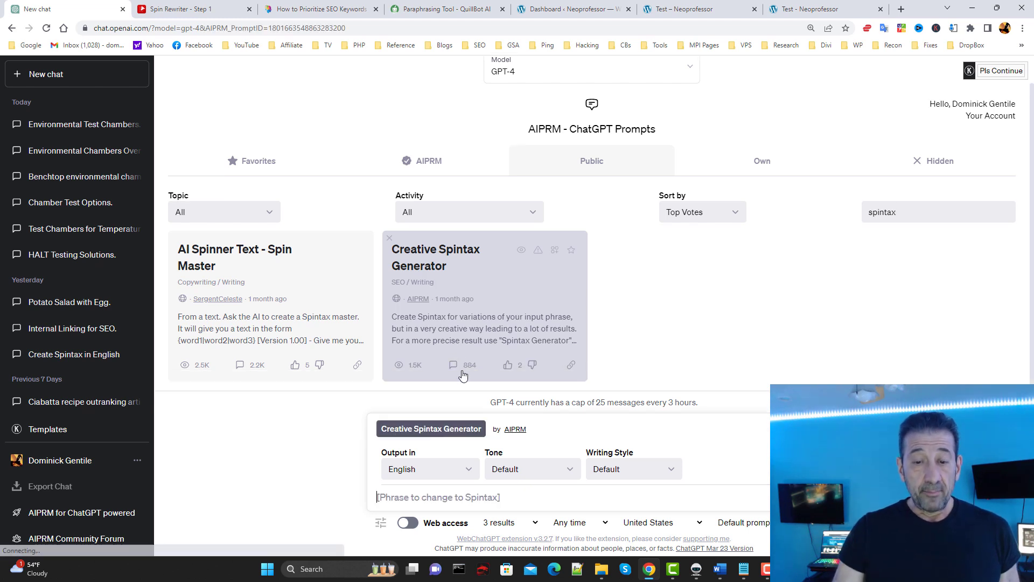
{"action": "right_click", "coordinate": [439, 497]}
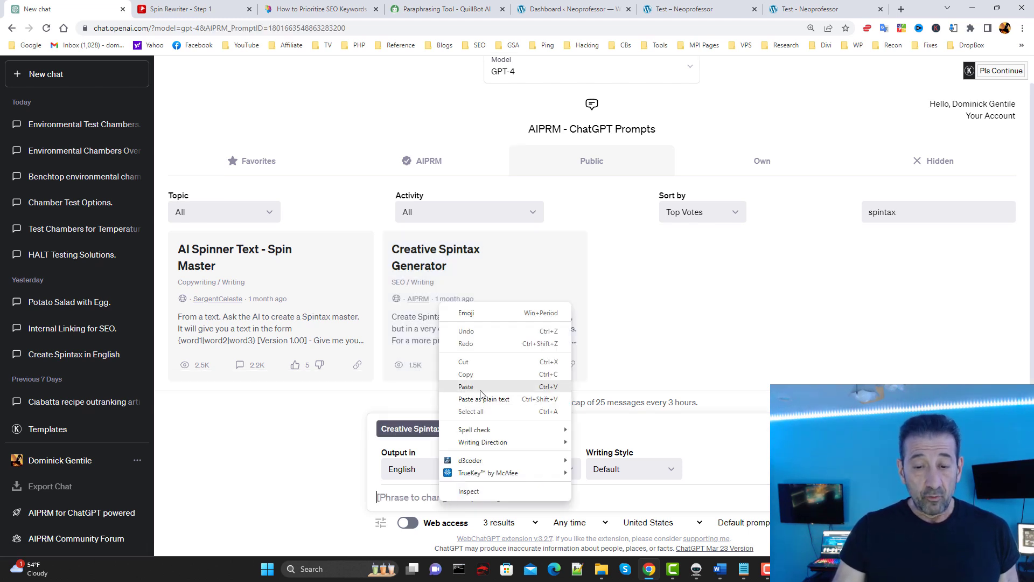
{"action": "left_click", "coordinate": [461, 386]}
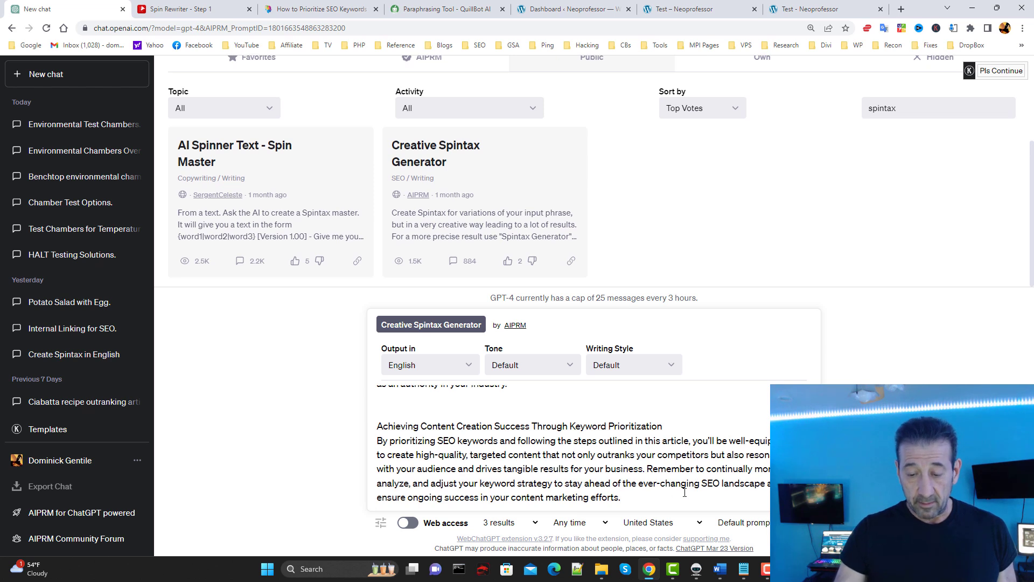
{"action": "key", "text": "Return"}
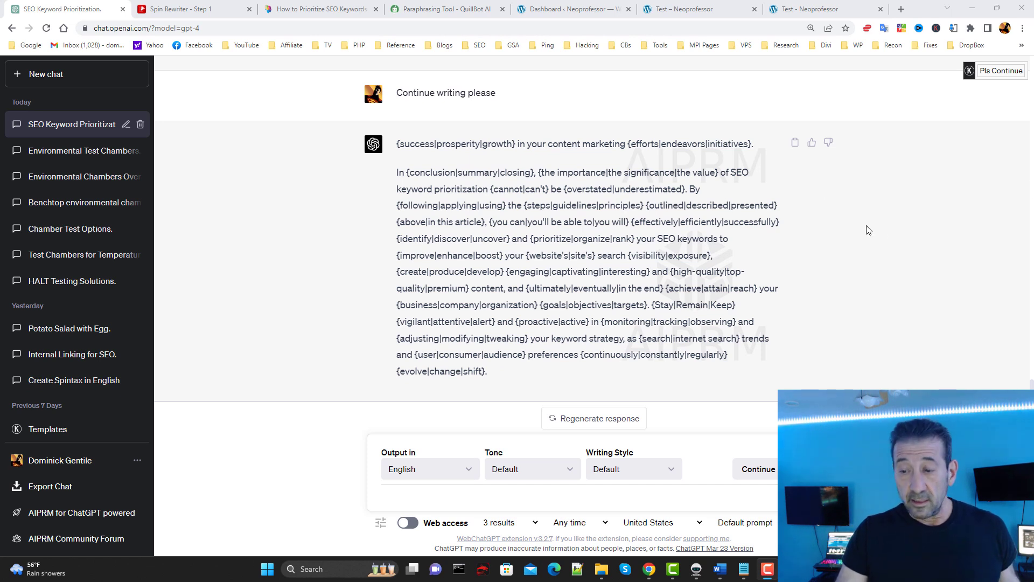
Look through ChatGPT's spintax responses, switch to the blank Word document Document2 and paste the copied conversation there
{"action": "left_click_drag", "start_coordinate": [1032, 386], "coordinate": [1033, 280]}
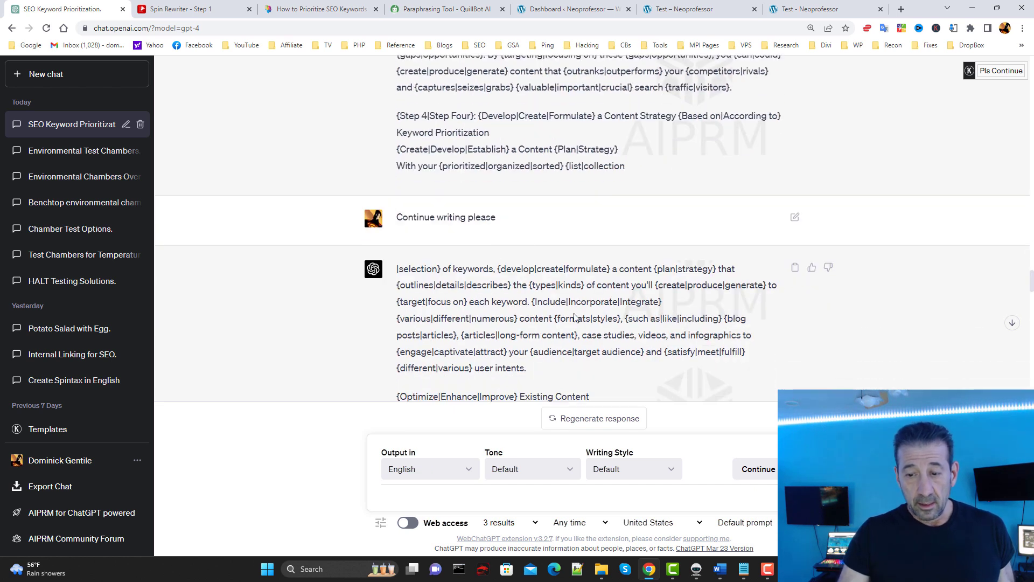
{"action": "scroll", "coordinate": [554, 318], "scroll_direction": "down", "scroll_amount": 15}
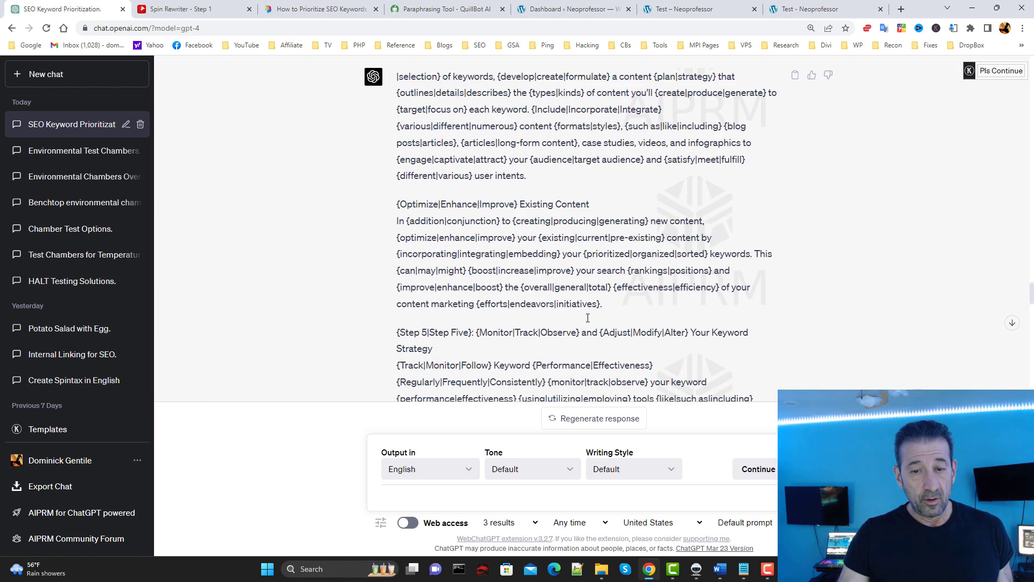
{"action": "scroll", "coordinate": [544, 316], "scroll_direction": "down", "scroll_amount": 20}
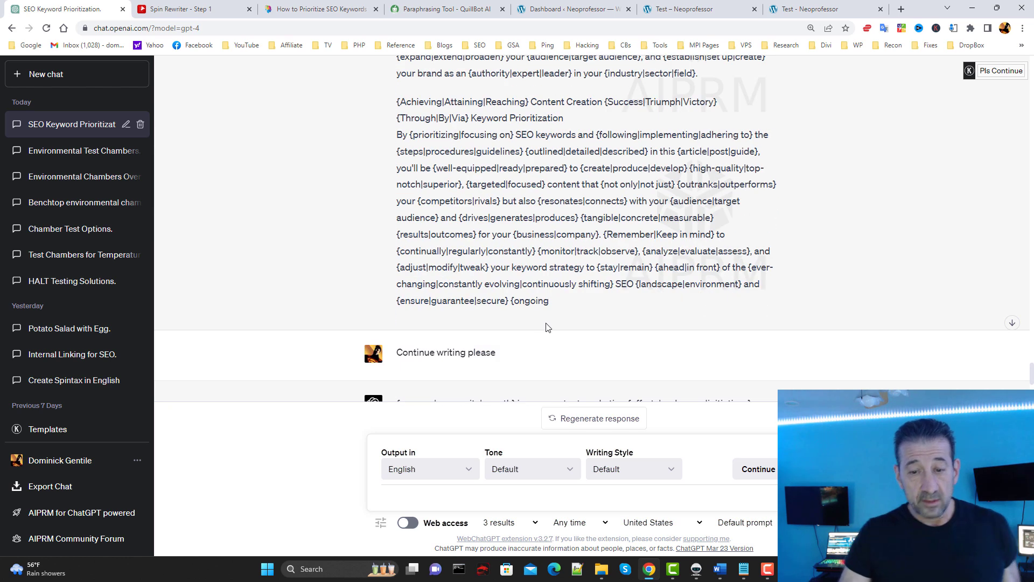
{"action": "left_click", "coordinate": [720, 569]}
{"action": "left_click", "coordinate": [744, 511]}
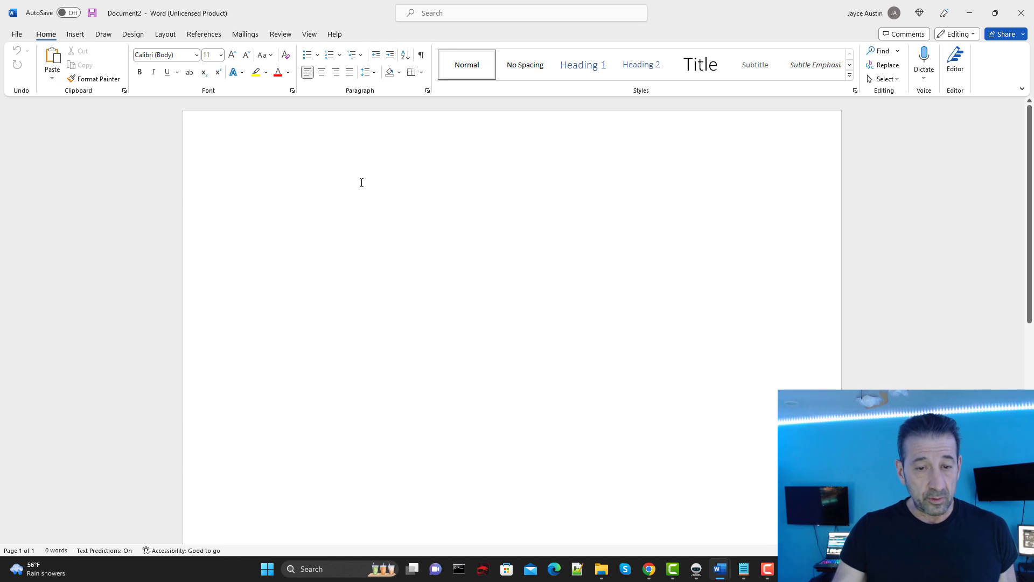
{"action": "right_click", "coordinate": [327, 209]}
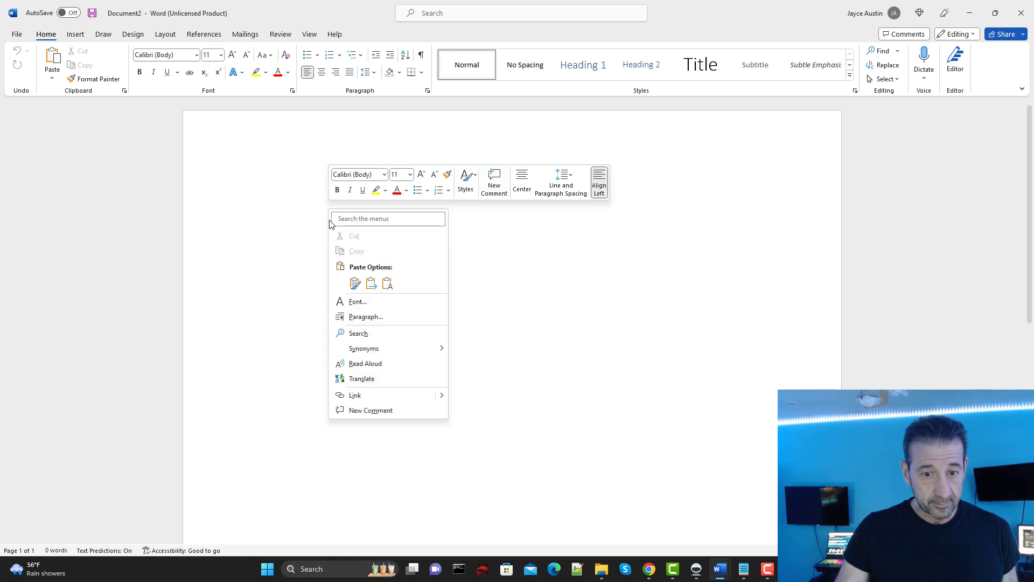
{"action": "left_click", "coordinate": [354, 281]}
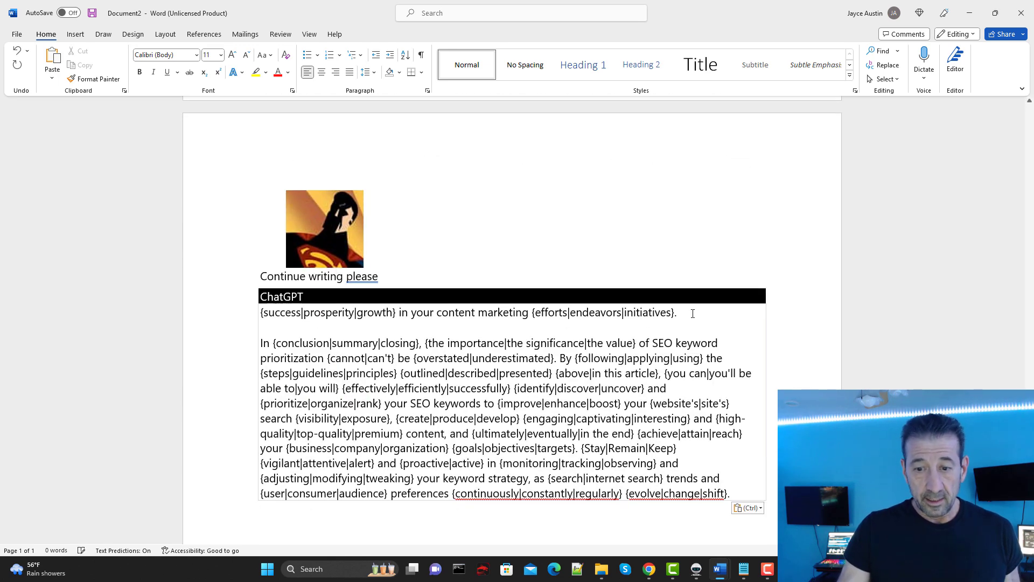
{"action": "left_click_drag", "start_coordinate": [693, 313], "coordinate": [318, 252]}
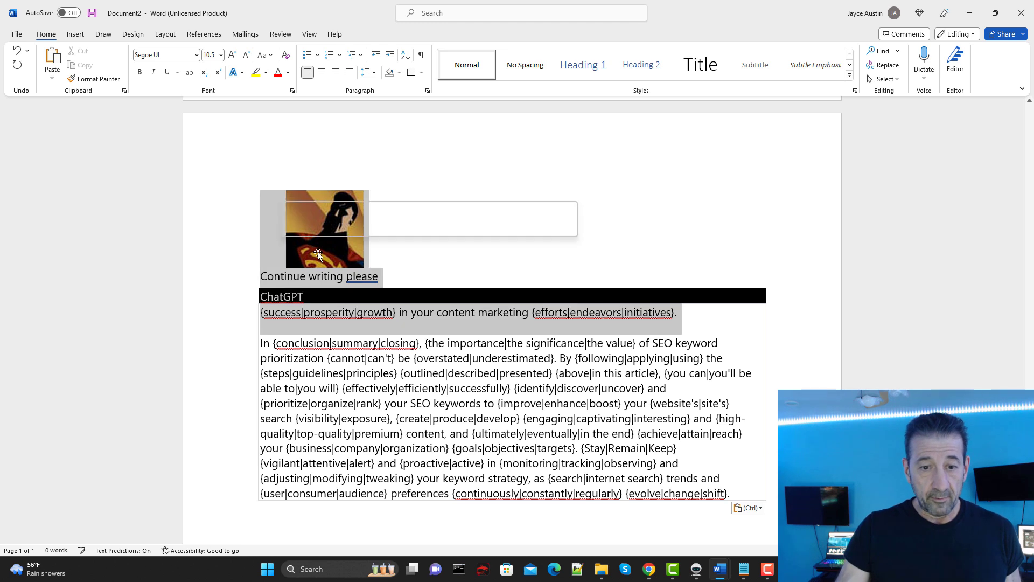
{"action": "right_click", "coordinate": [340, 258]}
{"action": "key", "text": "Escape"}
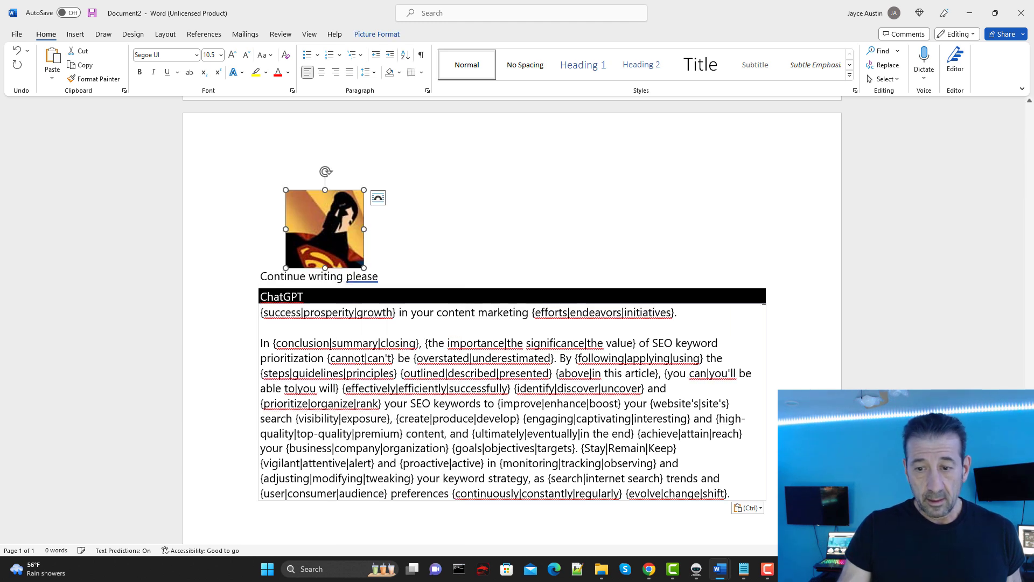
Delete the profile picture and the "Continue writing please" line above the last response, and undo the final joining of the text
{"action": "left_click_drag", "start_coordinate": [380, 276], "coordinate": [268, 247]}
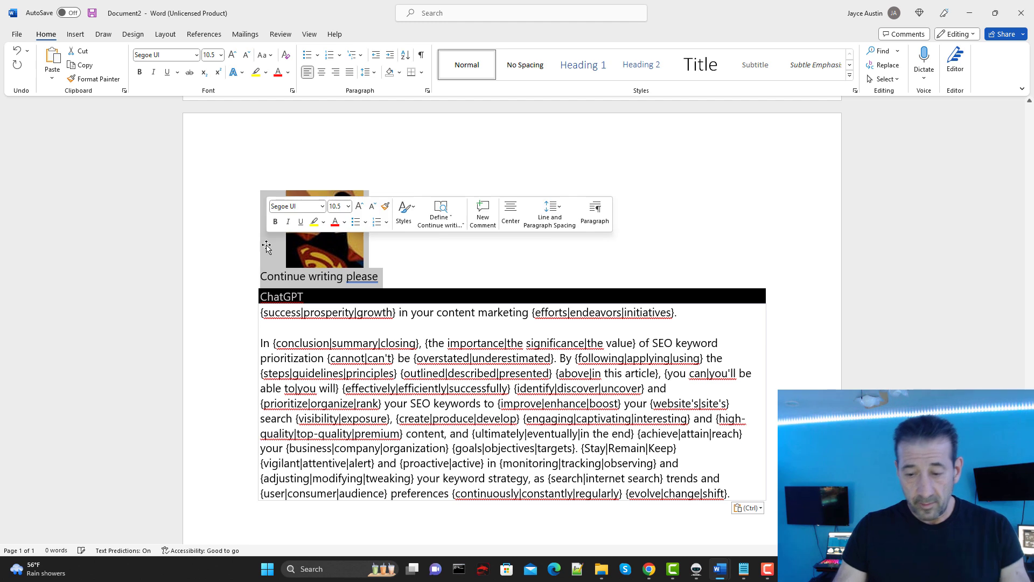
{"action": "key", "text": "Delete"}
{"action": "scroll", "coordinate": [413, 245], "scroll_direction": "up", "scroll_amount": 2}
{"action": "key", "text": "Delete"}
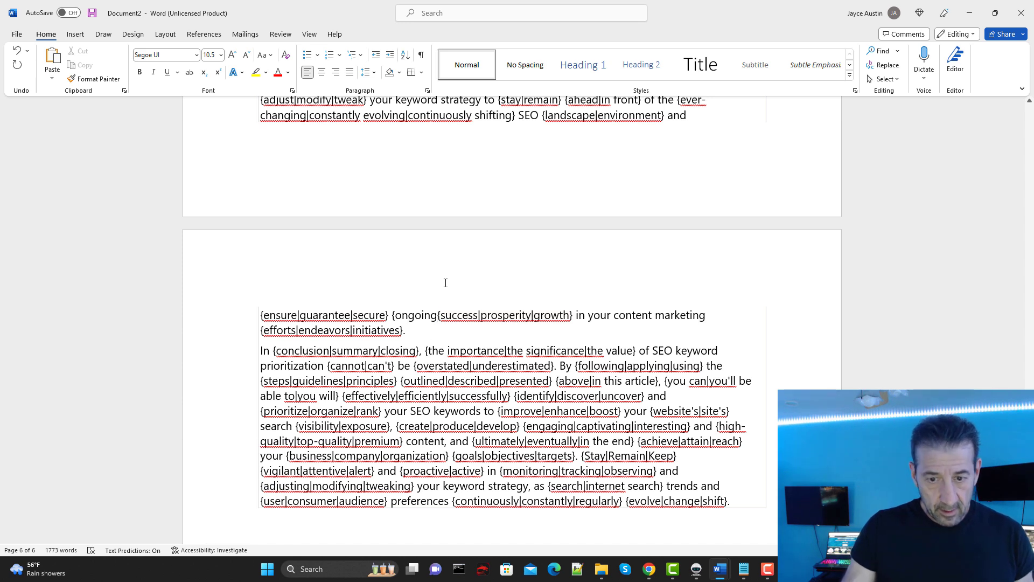
{"action": "left_click", "coordinate": [17, 52]}
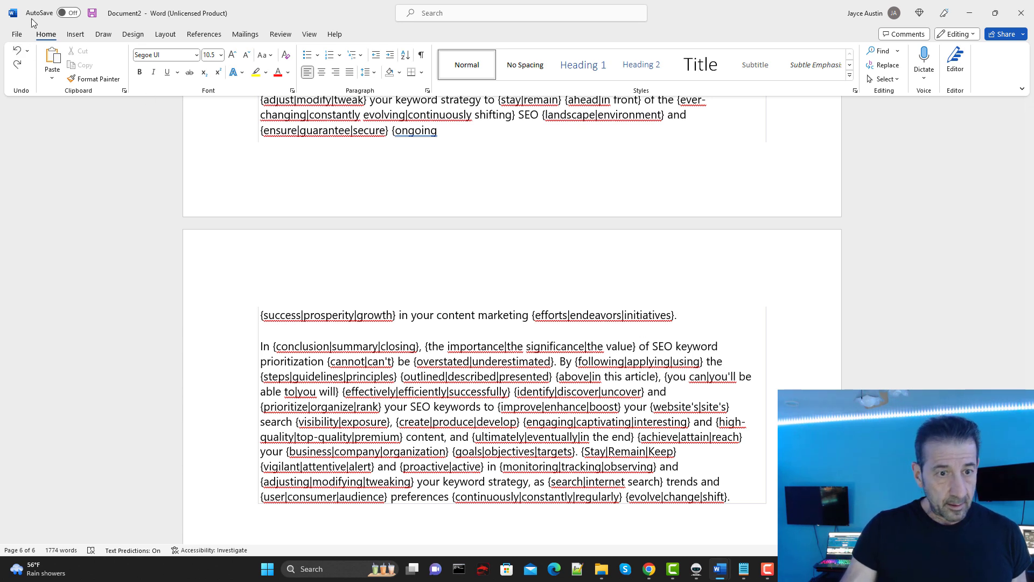
Undo the deletion of the picture, the "Continue writing please" line and the ChatGPT heading above the last response
{"action": "left_click", "coordinate": [19, 51]}
{"action": "scroll", "coordinate": [208, 161], "scroll_direction": "up", "scroll_amount": 2}
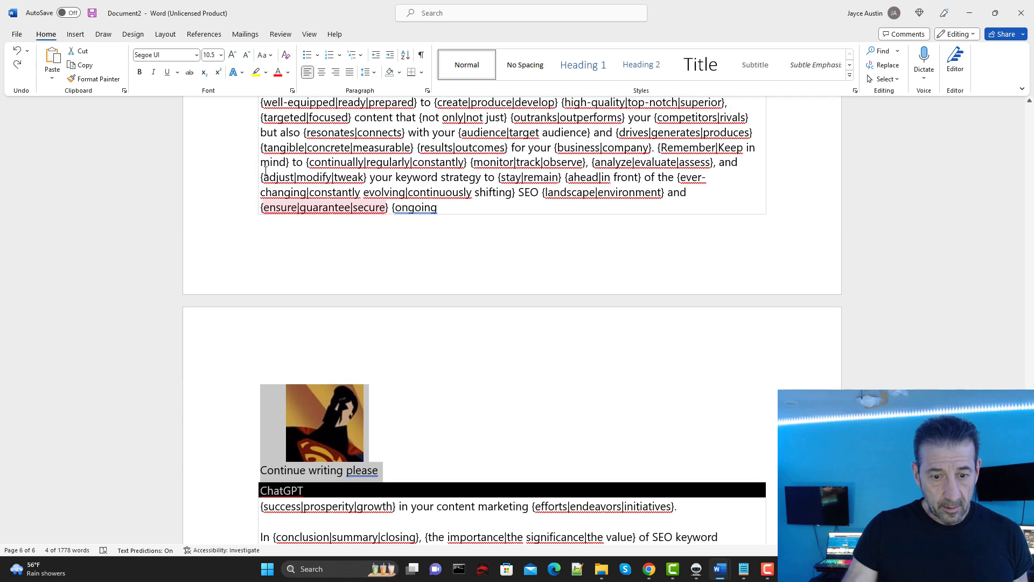
{"action": "scroll", "coordinate": [306, 235], "scroll_direction": "down", "scroll_amount": 3}
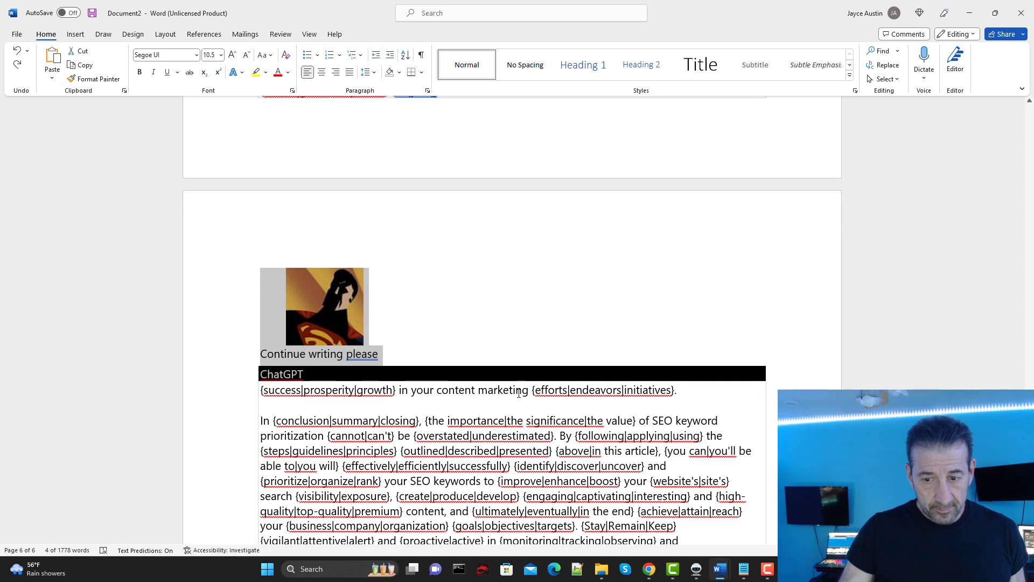
{"action": "scroll", "coordinate": [519, 394], "scroll_direction": "up", "scroll_amount": 3}
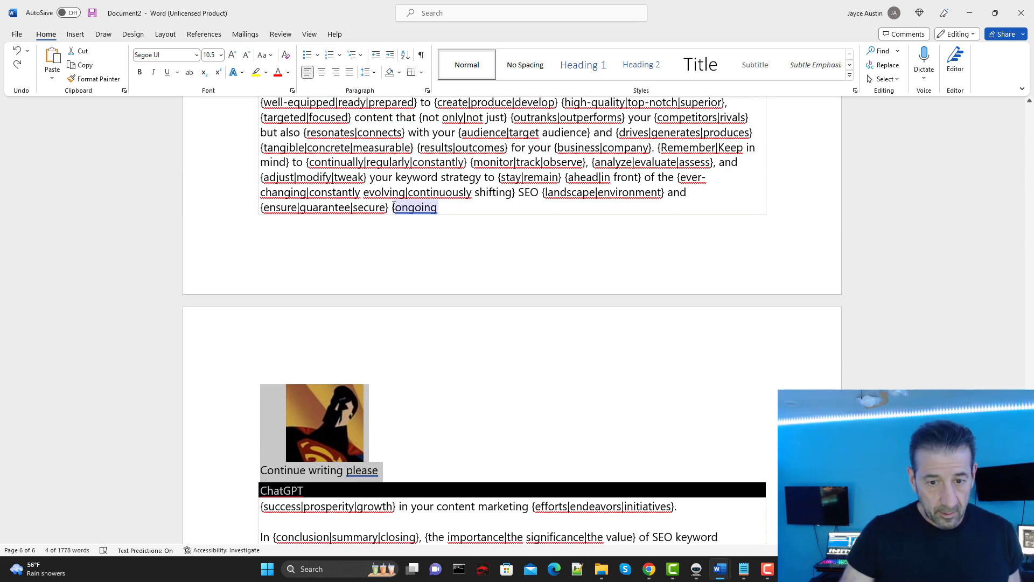
Delete "{ongoing" together with the picture, prompt line and ChatGPT heading below it, and join "{success|prosperity|growth}" to the preceding sentence
{"action": "left_click_drag", "start_coordinate": [393, 207], "coordinate": [399, 481]}
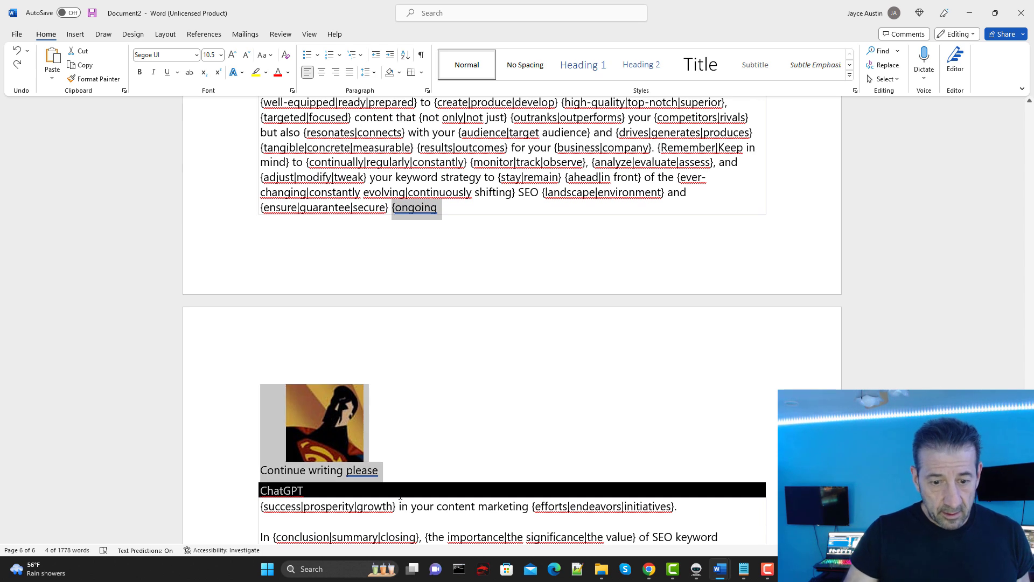
{"action": "key", "text": "Delete"}
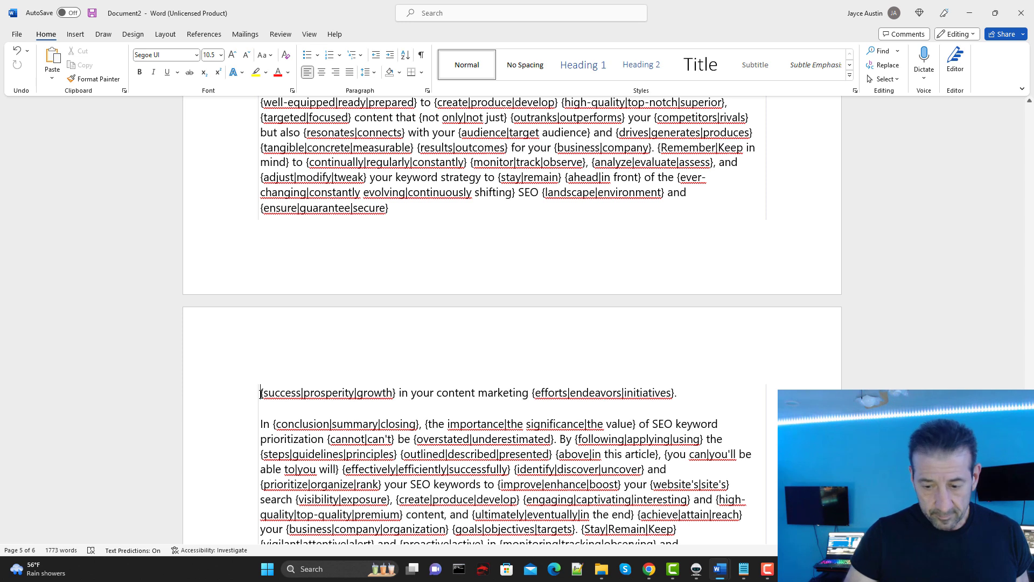
{"action": "key", "text": "BackSpace"}
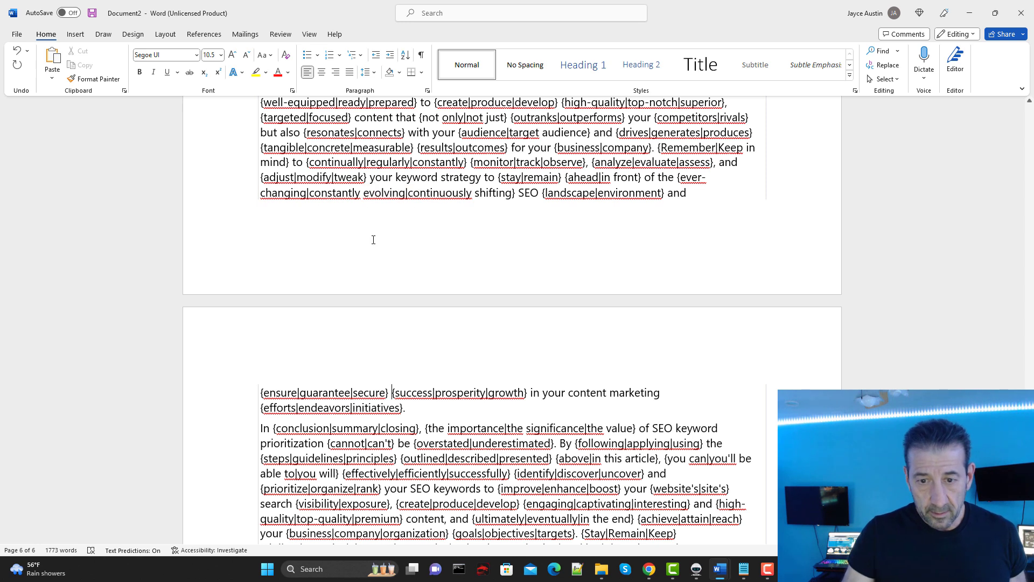
Try to split the "ever-changing" spintax group by closing it after "constantly" and opening a new brace before "evolving"
{"action": "left_click", "coordinate": [363, 204]}
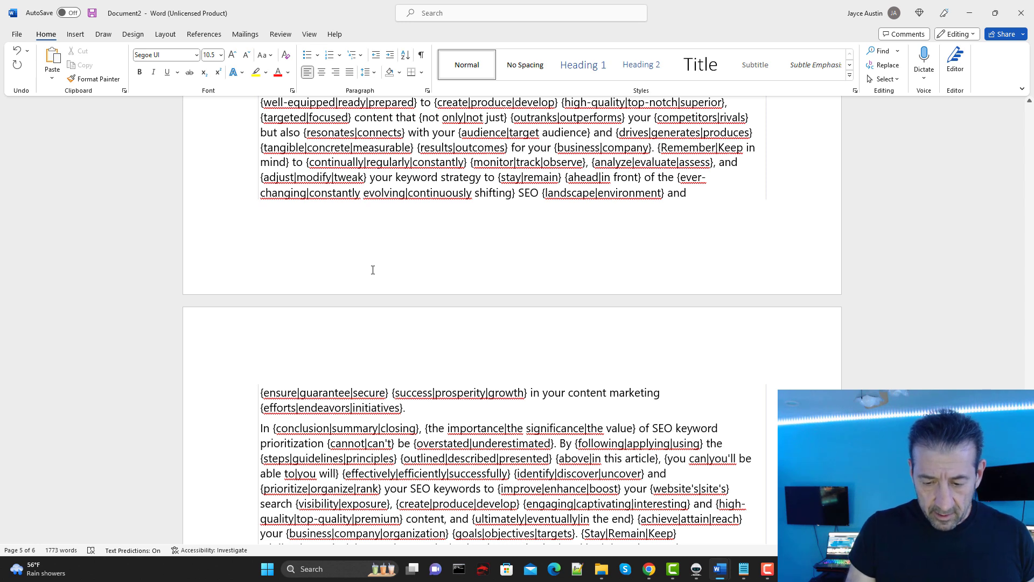
{"action": "type", "text": "{"}
{"action": "left_click", "coordinate": [359, 192]}
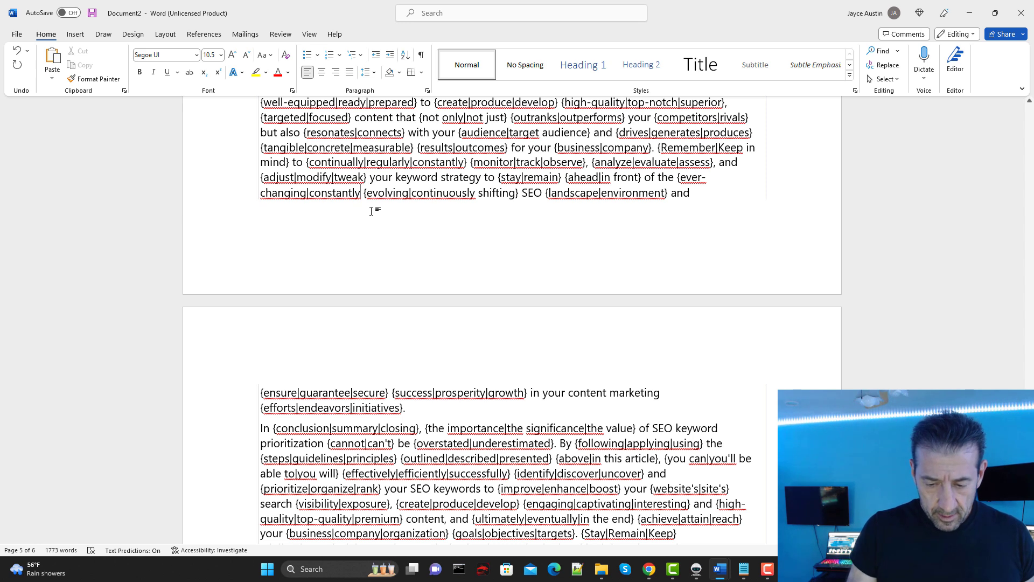
{"action": "type", "text": "}"}
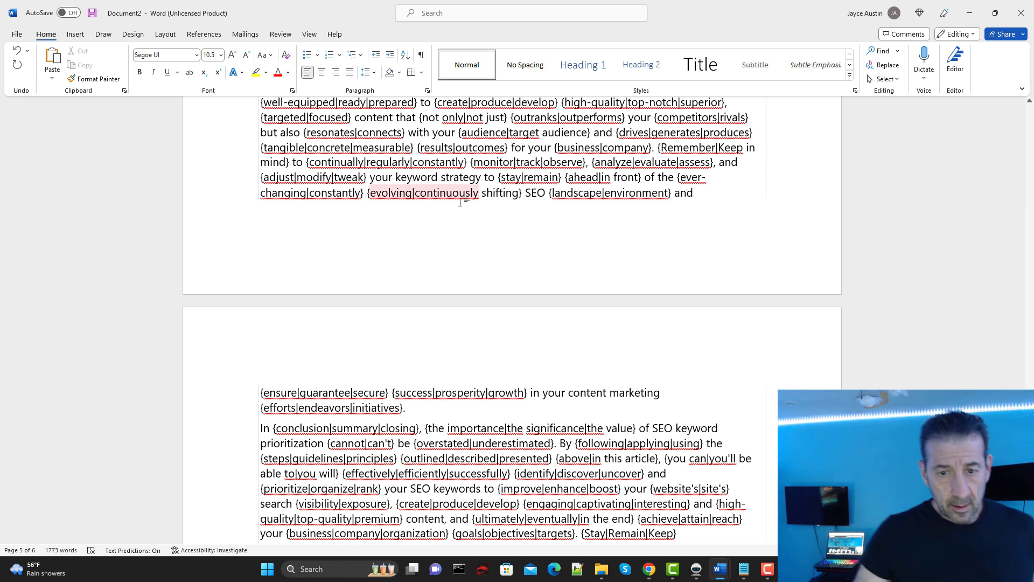
Replace the braces and space between "constantly" and "evolving" with a single "|" separator
{"action": "left_click", "coordinate": [371, 192]}
{"action": "key", "text": "BackSpace"}
{"action": "key", "text": "BackSpace"}
{"action": "key", "text": "BackSpace"}
{"action": "type", "text": "|"}
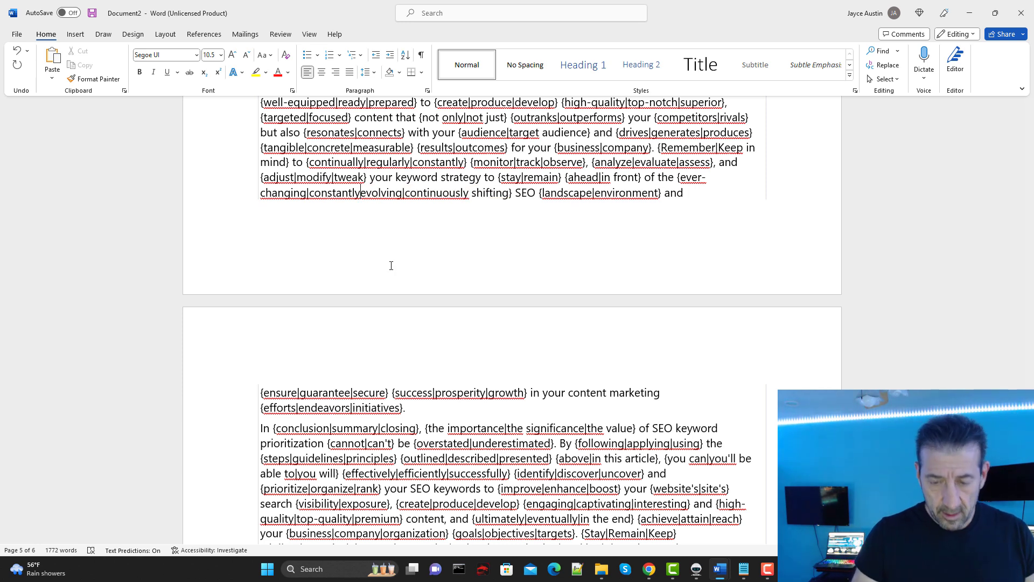
{"action": "type", "text": "|"}
Replace the word fragment "vides" at the start of the response with the suggested correction "videos"
{"action": "scroll", "coordinate": [470, 247], "scroll_direction": "down", "scroll_amount": 12}
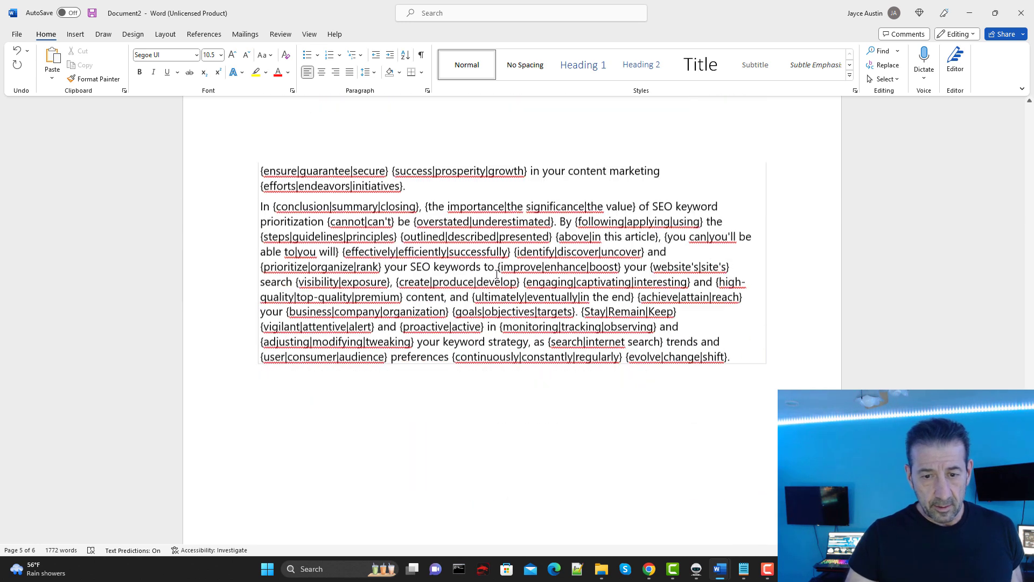
{"action": "scroll", "coordinate": [481, 260], "scroll_direction": "up", "scroll_amount": 15}
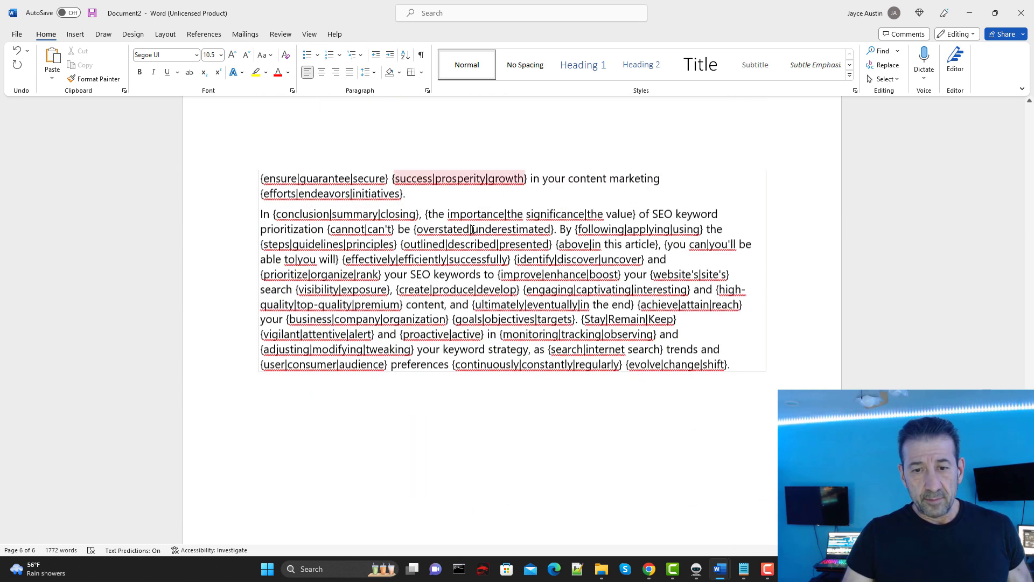
{"action": "scroll", "coordinate": [409, 272], "scroll_direction": "down", "scroll_amount": 3}
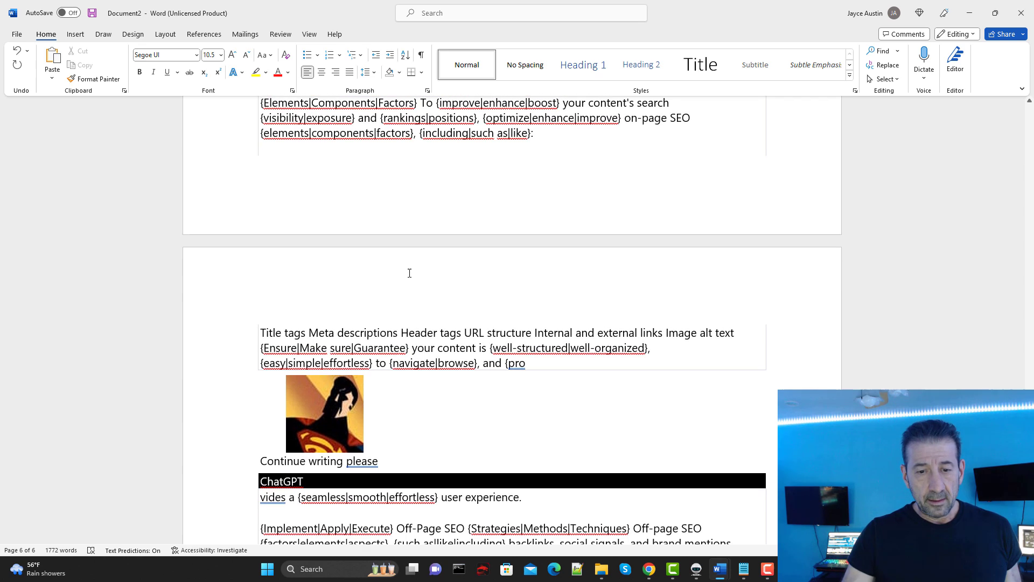
{"action": "double_click", "coordinate": [278, 384]}
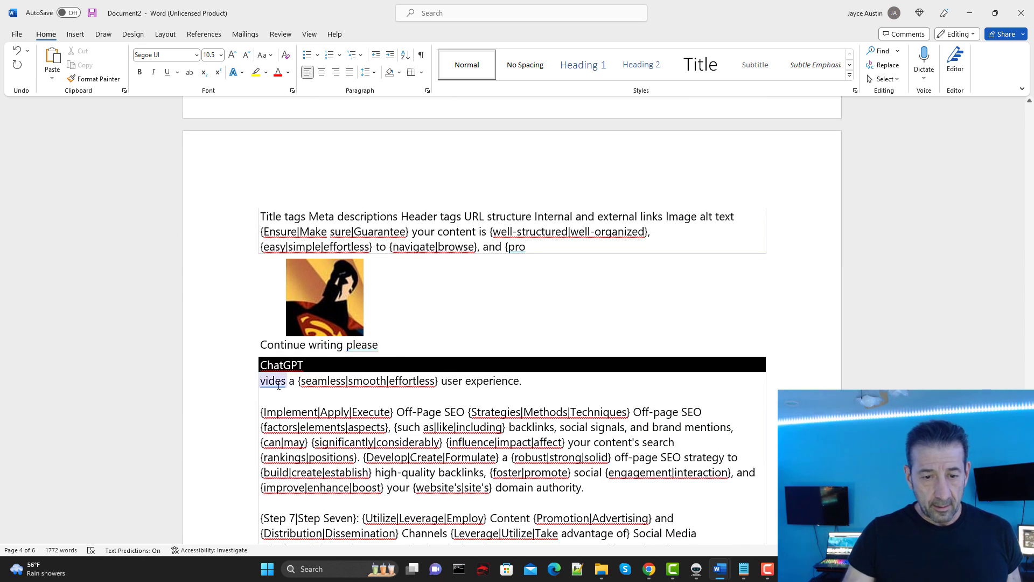
{"action": "right_click", "coordinate": [282, 382]}
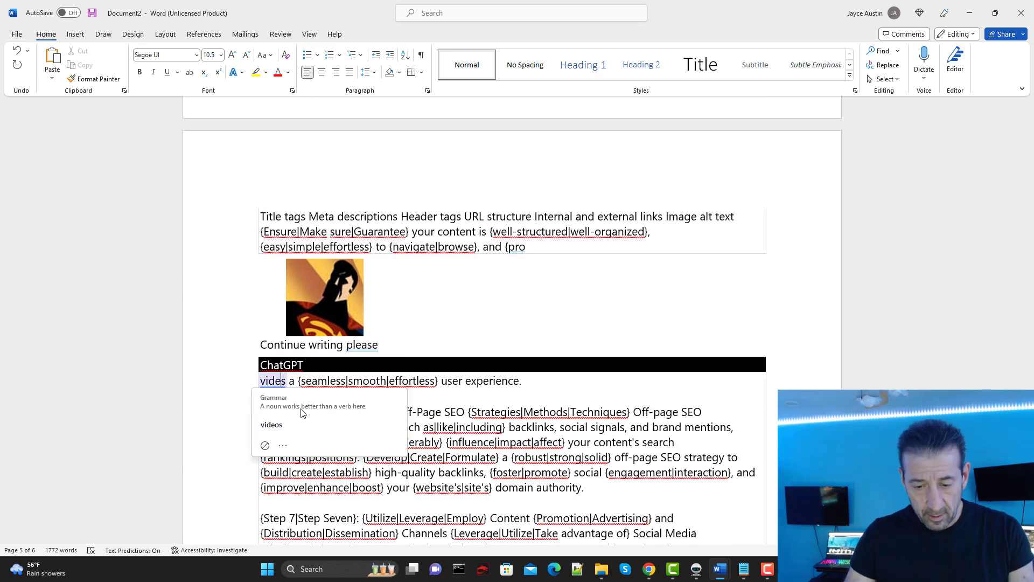
{"action": "left_click", "coordinate": [299, 417]}
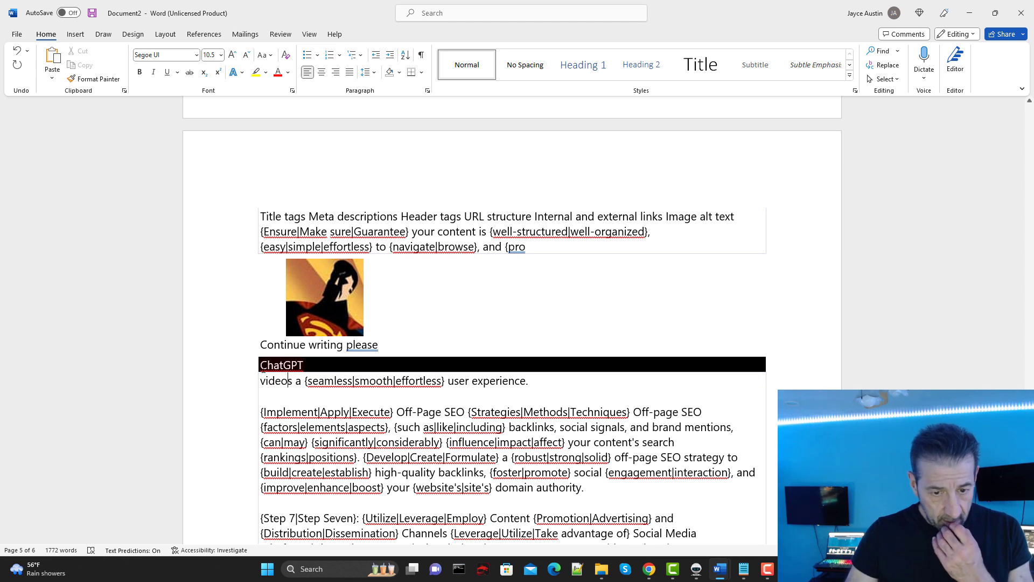
Delete the picture, "Continue writing please" line and ChatGPT heading after "{pro", and join the broken word into "provides"
{"action": "left_click_drag", "start_coordinate": [261, 381], "coordinate": [294, 285]}
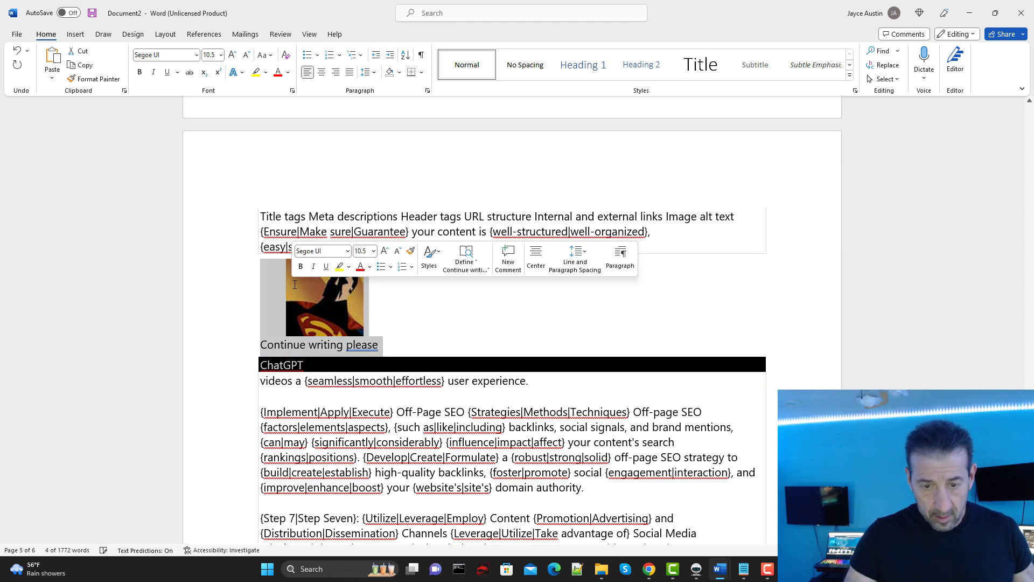
{"action": "key", "text": "Delete"}
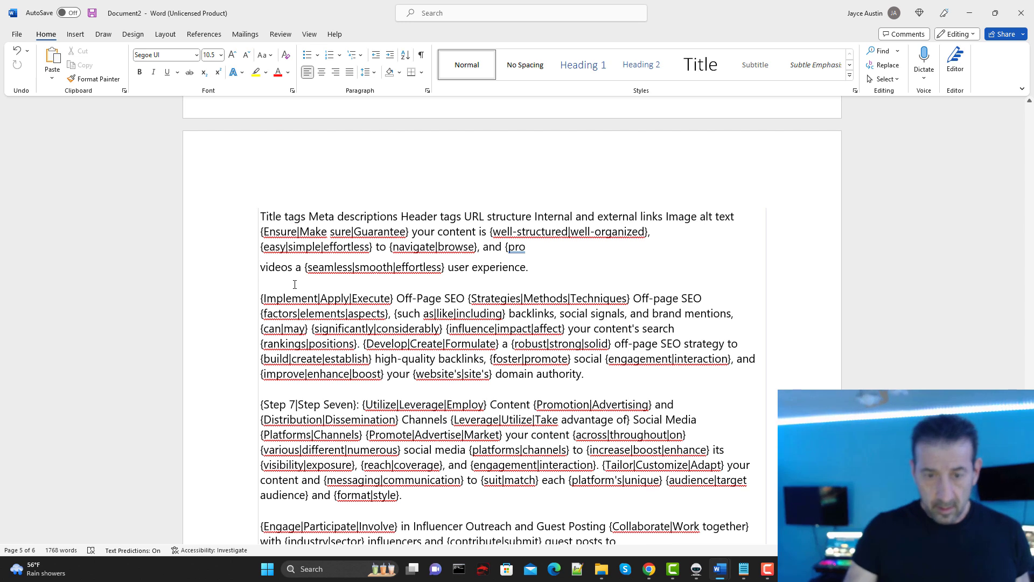
{"action": "key", "text": "BackSpace"}
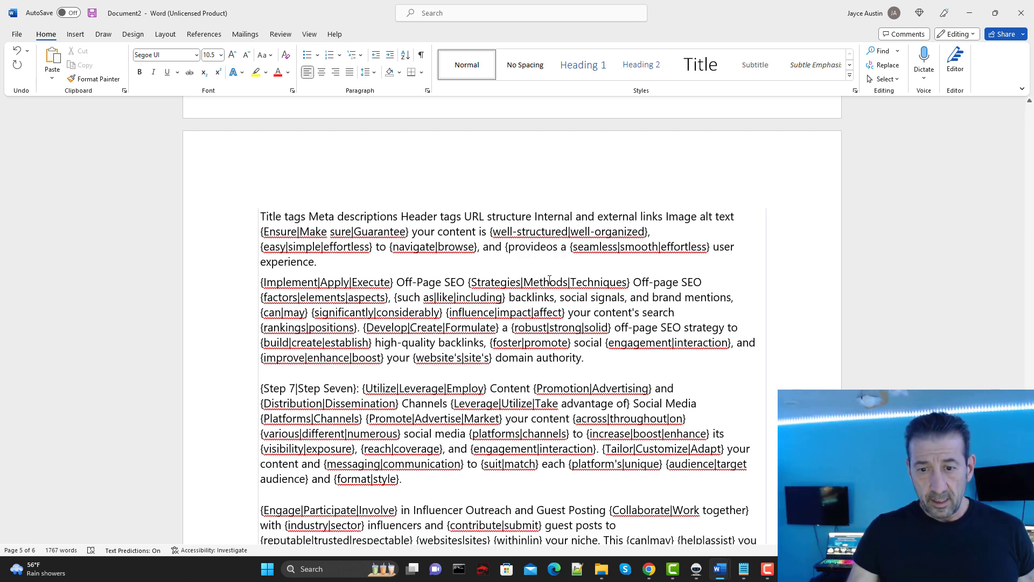
{"action": "left_click", "coordinate": [553, 248]}
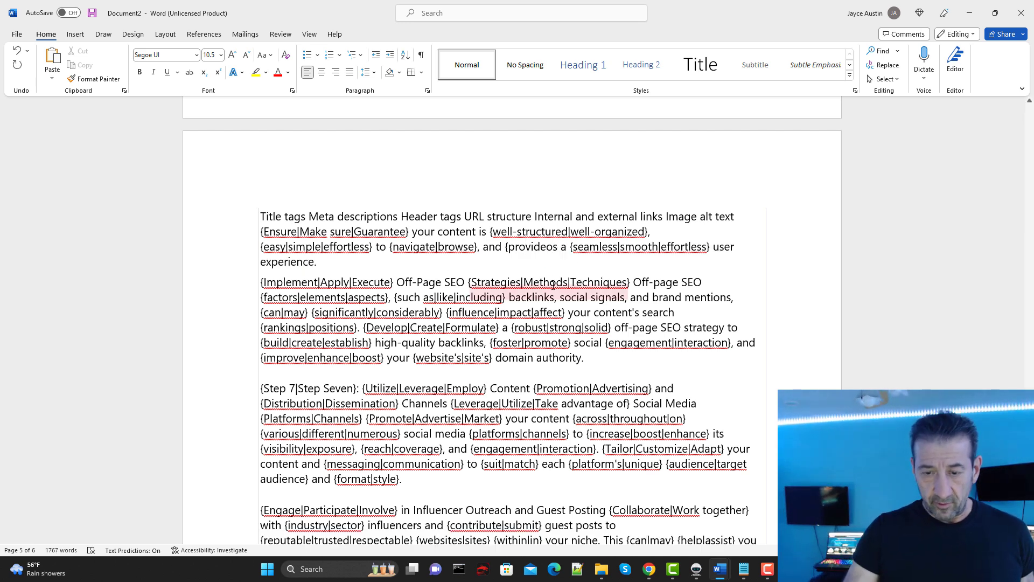
{"action": "key", "text": "BackSpace"}
Delete the picture, prompt line and ChatGPT heading in the Step 4 section, and join the text into "{list|collection|selection}"
{"action": "scroll", "coordinate": [559, 265], "scroll_direction": "up", "scroll_amount": 8}
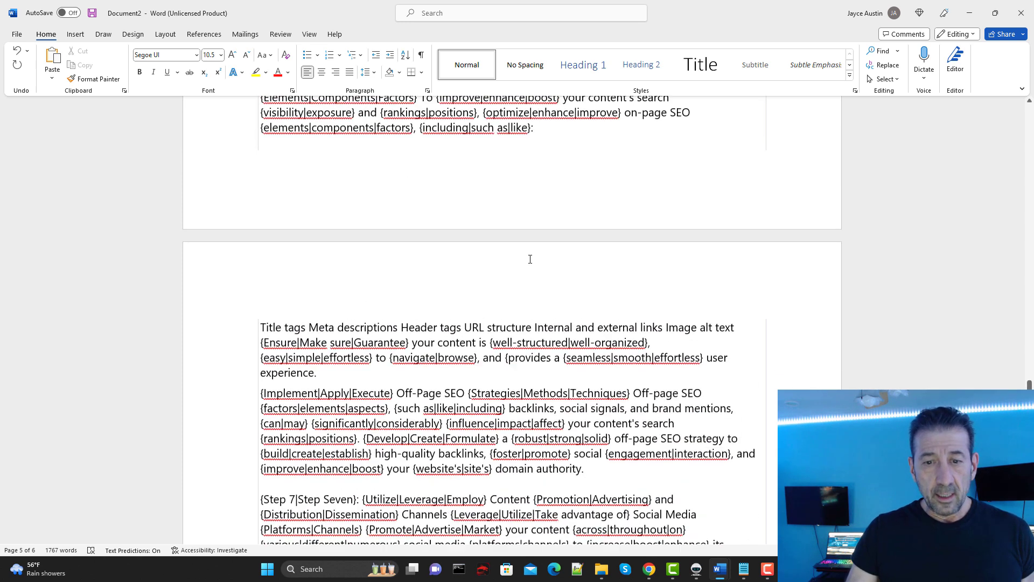
{"action": "scroll", "coordinate": [528, 260], "scroll_direction": "up", "scroll_amount": 8}
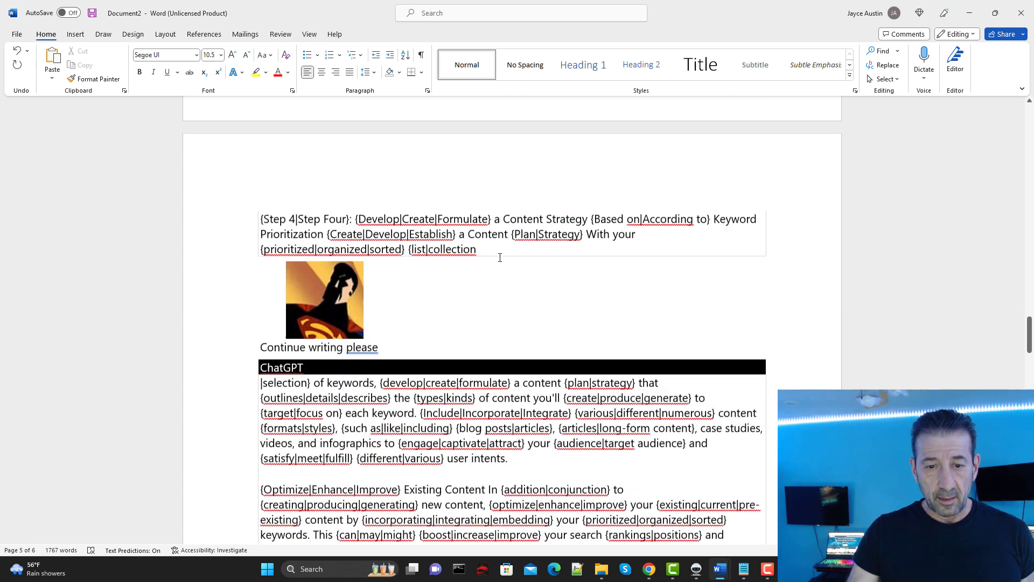
{"action": "scroll", "coordinate": [460, 250], "scroll_direction": "down", "scroll_amount": 1}
{"action": "double_click", "coordinate": [378, 261]}
{"action": "left_click_drag", "start_coordinate": [378, 260], "coordinate": [364, 220]}
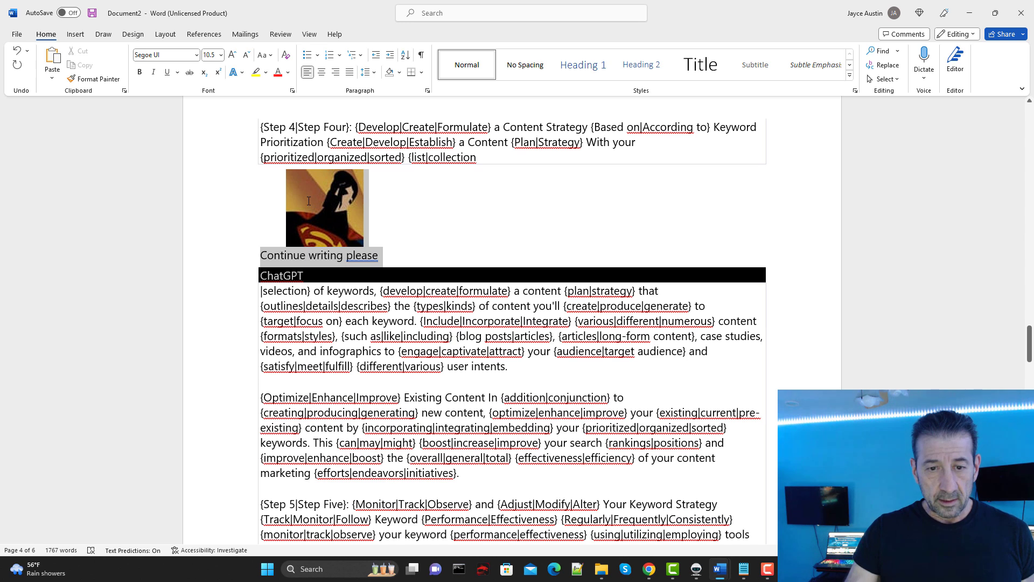
{"action": "key", "text": "Delete"}
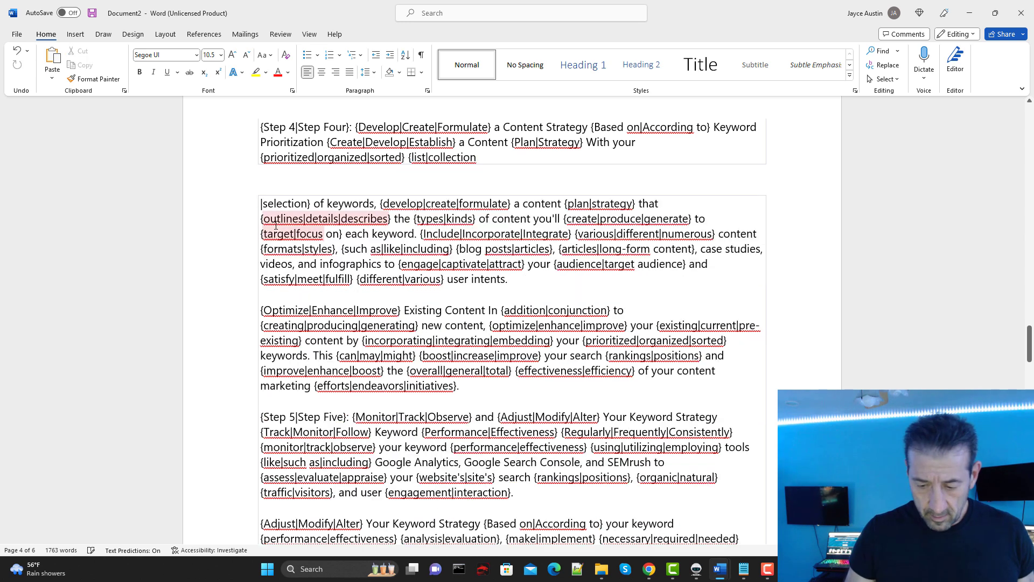
{"action": "key", "text": "BackSpace"}
{"action": "key", "text": "BackSpace"}
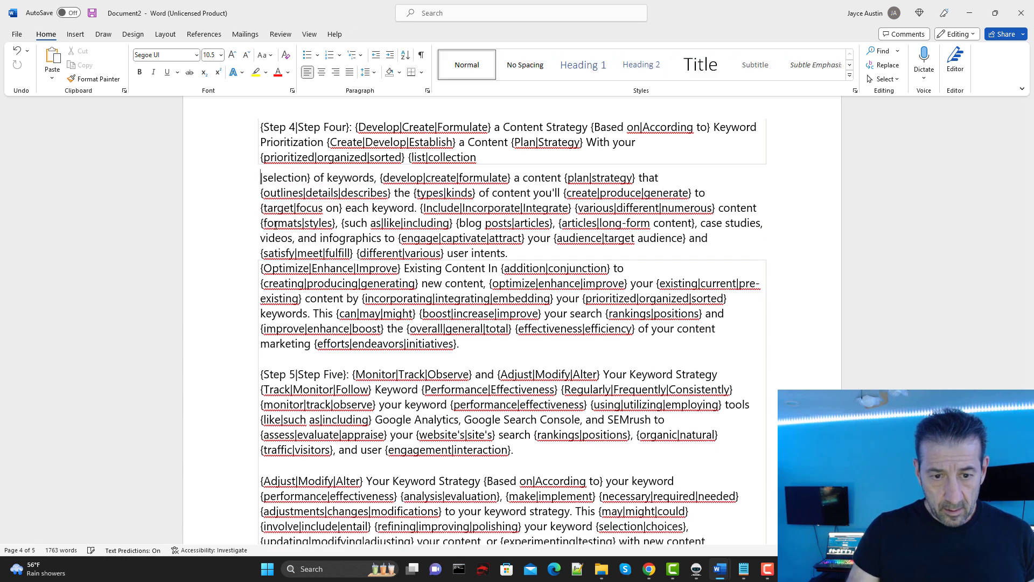
{"action": "key", "text": "BackSpace"}
Delete the picture, prompt line and ChatGPT heading in the Step 2 section, and join the text into "{Analyze|Examine|Evaluate}"
{"action": "scroll", "coordinate": [276, 225], "scroll_direction": "up", "scroll_amount": 10}
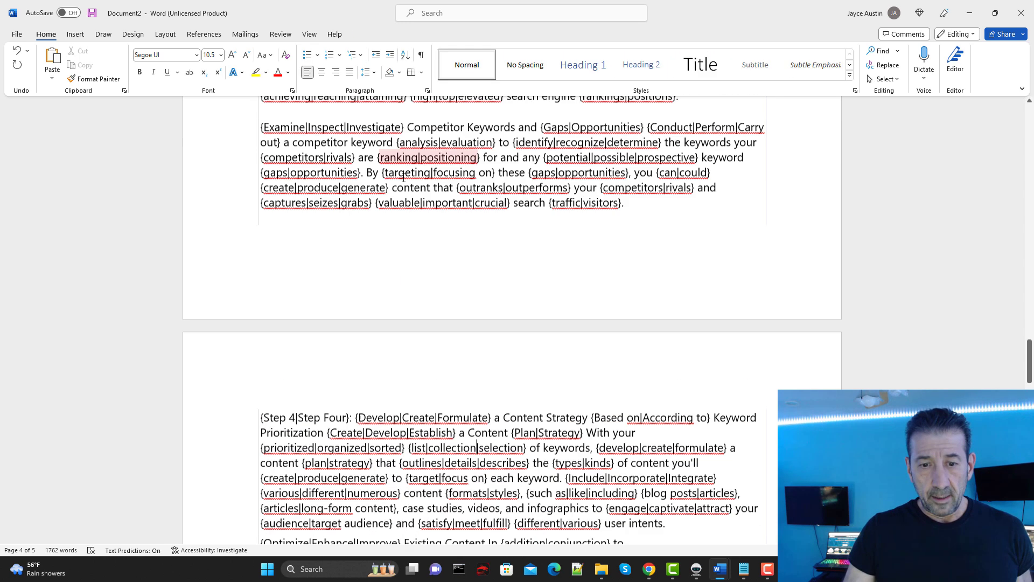
{"action": "scroll", "coordinate": [422, 175], "scroll_direction": "up", "scroll_amount": 5}
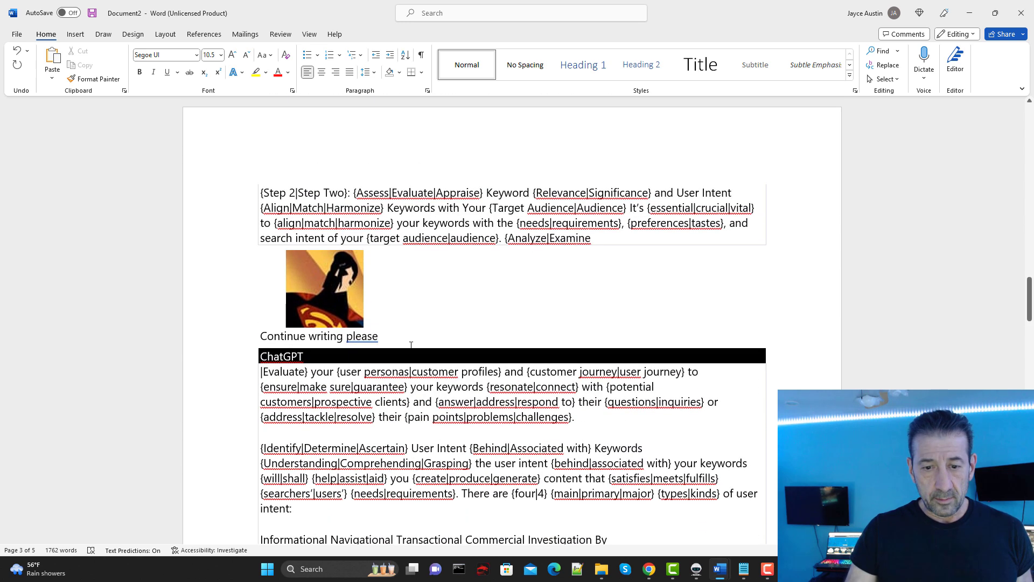
{"action": "left_click_drag", "start_coordinate": [402, 331], "coordinate": [311, 304]}
{"action": "key", "text": "BackSpace"}
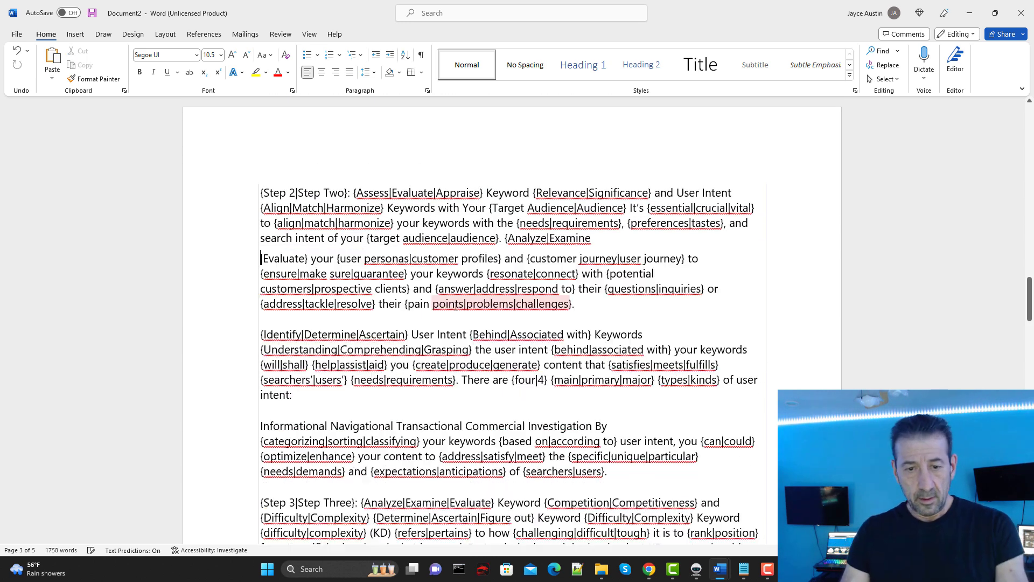
{"action": "key", "text": "BackSpace"}
Delete the ChatGPT heading above the first spintax paragraph, which starts with "{The Importance of"
{"action": "scroll", "coordinate": [482, 258], "scroll_direction": "up", "scroll_amount": 6}
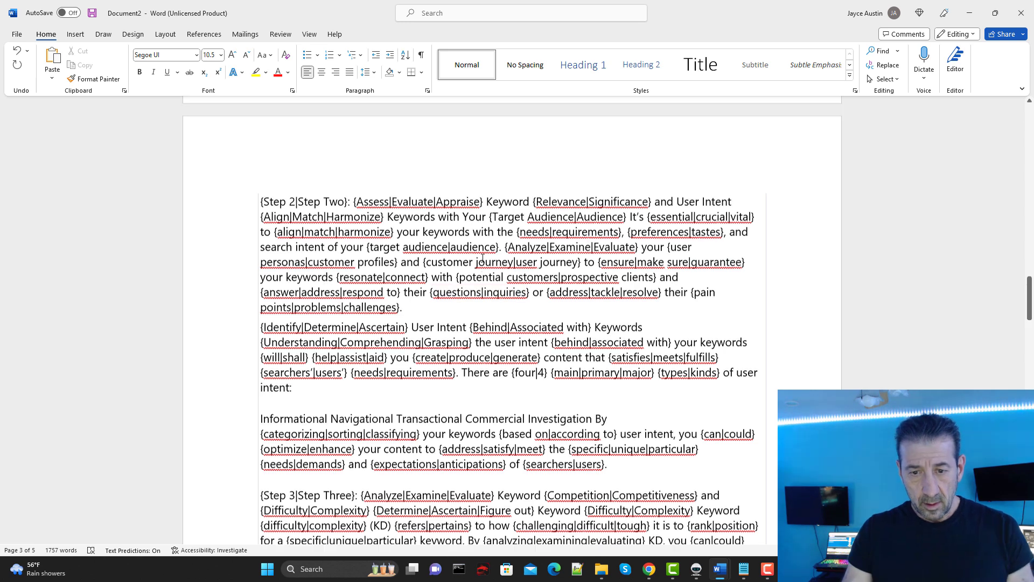
{"action": "scroll", "coordinate": [482, 259], "scroll_direction": "up", "scroll_amount": 15}
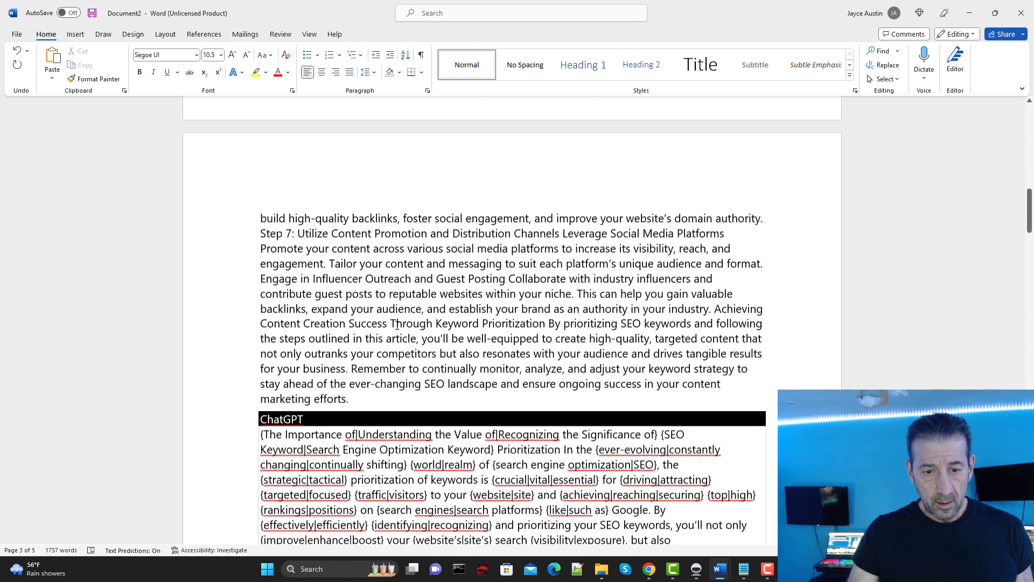
{"action": "left_click", "coordinate": [254, 422]}
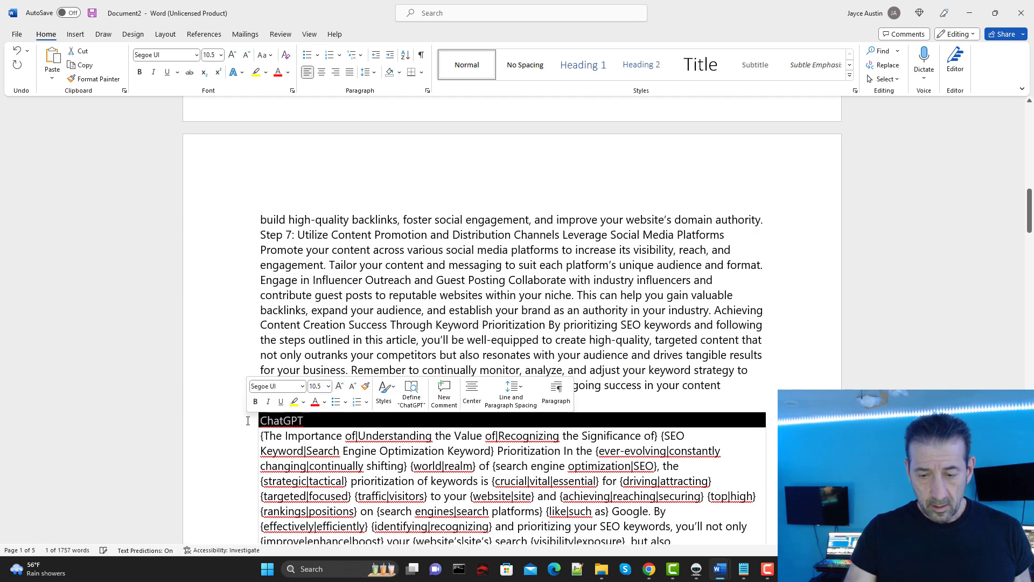
{"action": "key", "text": "BackSpace"}
Select the spintax text from "{The Importance of" onward and copy it
{"action": "scroll", "coordinate": [302, 422], "scroll_direction": "down", "scroll_amount": 3}
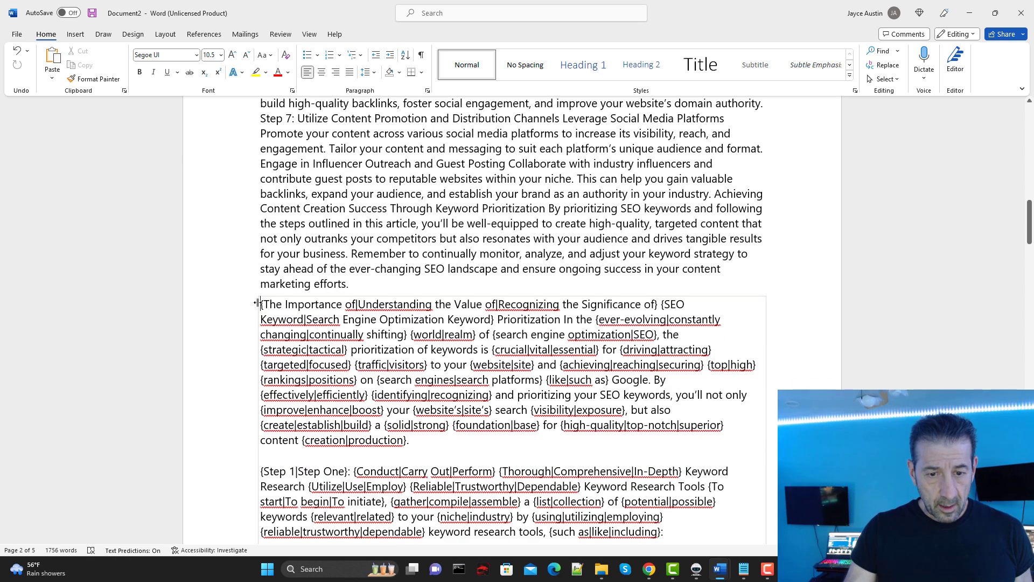
{"action": "left_click_drag", "start_coordinate": [262, 304], "coordinate": [537, 464]}
{"action": "left_click_drag", "start_coordinate": [478, 294], "coordinate": [477, 294]}
{"action": "right_click", "coordinate": [427, 220]}
{"action": "left_click", "coordinate": [434, 279]}
Widen the spacing between the closing paragraphs by adding blank lines, including after "{industry|sector|field}." and after "{format|style}."
{"action": "scroll", "coordinate": [431, 281], "scroll_direction": "up", "scroll_amount": 3}
{"action": "scroll", "coordinate": [433, 282], "scroll_direction": "up", "scroll_amount": 4}
{"action": "left_click", "coordinate": [438, 289]}
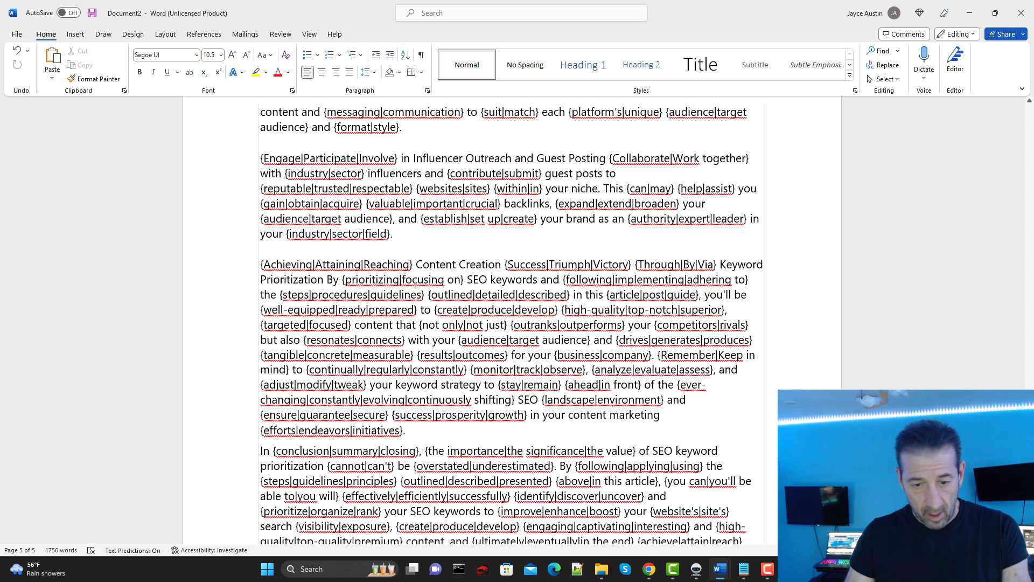
{"action": "key", "text": "Return"}
{"action": "key", "text": "Return"}
{"action": "left_click", "coordinate": [400, 235]}
{"action": "key", "text": "Return"}
{"action": "key", "text": "Return"}
{"action": "key", "text": "Return"}
{"action": "scroll", "coordinate": [439, 242], "scroll_direction": "up", "scroll_amount": 2}
{"action": "left_click", "coordinate": [415, 245]}
{"action": "key", "text": "Return"}
{"action": "key", "text": "Return"}
{"action": "key", "text": "Return"}
{"action": "key", "text": "Return"}
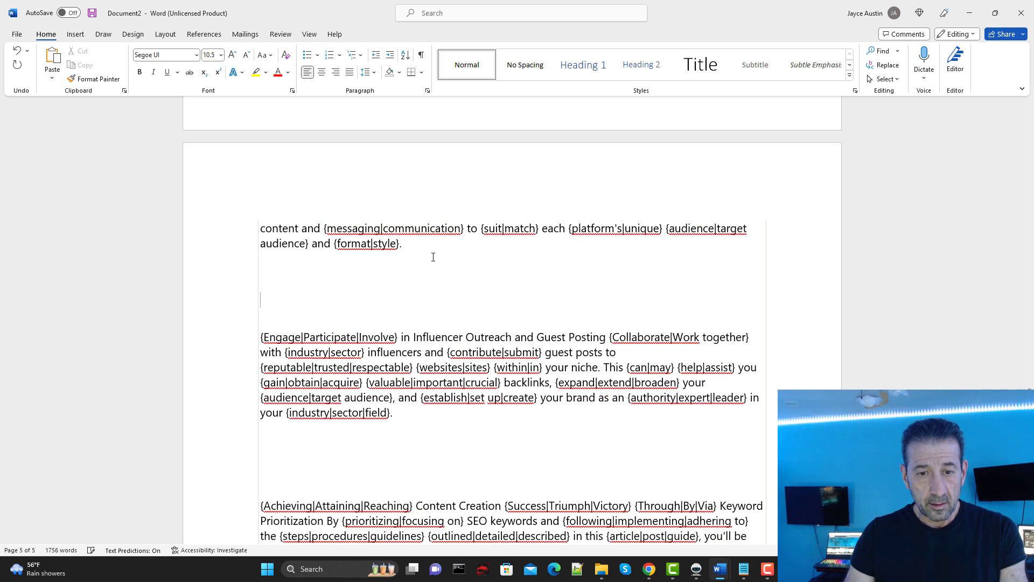
{"action": "scroll", "coordinate": [433, 257], "scroll_direction": "up", "scroll_amount": 7}
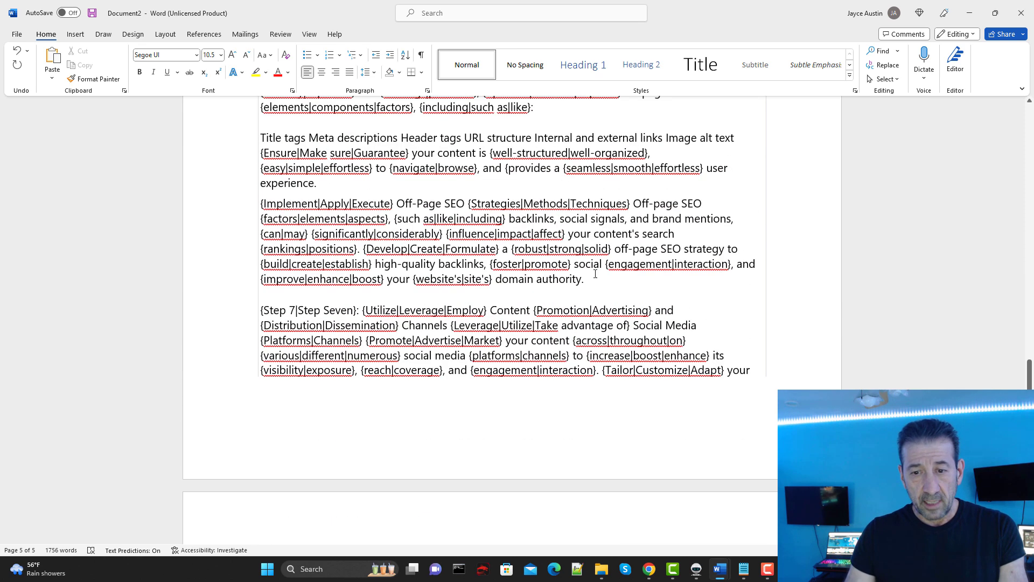
Add blank lines before the "{Step 7|Step Seven}" paragraph and before the "{Implement|Apply|Execute} Off-Page SEO" paragraph
{"action": "key", "text": "Return"}
{"action": "key", "text": "Return"}
{"action": "key", "text": "Return"}
{"action": "scroll", "coordinate": [521, 280], "scroll_direction": "up", "scroll_amount": 2}
{"action": "key", "text": "Return"}
{"action": "left_click", "coordinate": [374, 265]}
{"action": "key", "text": "Return"}
{"action": "key", "text": "Return"}
{"action": "key", "text": "Return"}
{"action": "key", "text": "Return"}
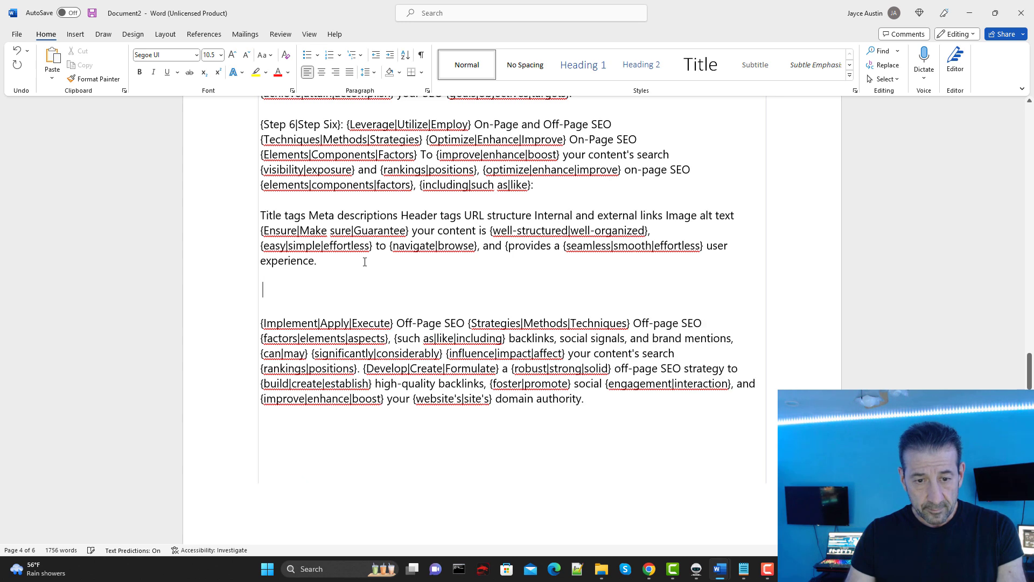
Add blank lines after "{including|such as|like}:" to set off the "Title tags Meta descriptions" paragraph
{"action": "scroll", "coordinate": [548, 265], "scroll_direction": "up", "scroll_amount": 2}
{"action": "left_click", "coordinate": [548, 265]}
{"action": "key", "text": "Return"}
{"action": "key", "text": "Return"}
{"action": "key", "text": "Return"}
{"action": "key", "text": "Return"}
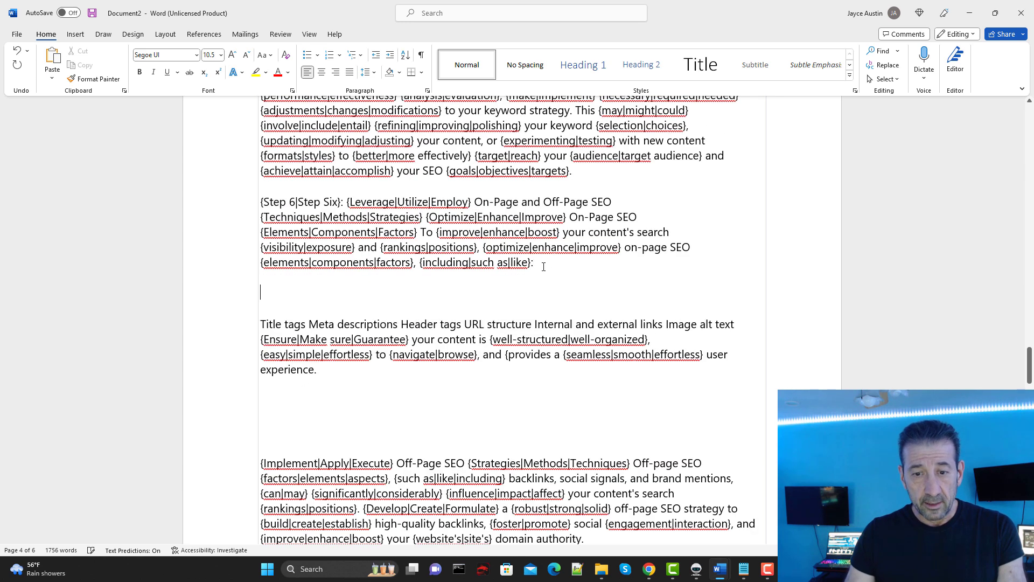
Widen the gap before the "{Step 6|Step Six}" paragraph by adding blank lines after "{goals|objectives|targets}."
{"action": "scroll", "coordinate": [603, 259], "scroll_direction": "up", "scroll_amount": 2}
{"action": "left_click", "coordinate": [611, 254]}
{"action": "key", "text": "Return"}
{"action": "key", "text": "Return"}
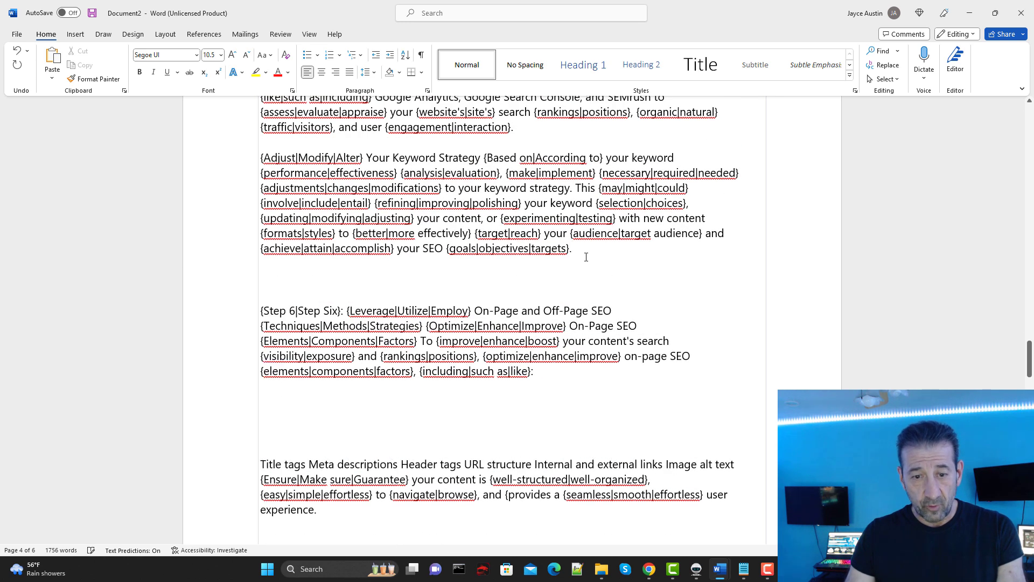
{"action": "scroll", "coordinate": [604, 251], "scroll_direction": "up", "scroll_amount": 2}
{"action": "key", "text": "Return"}
{"action": "key", "text": "Return"}
{"action": "scroll", "coordinate": [556, 234], "scroll_direction": "up", "scroll_amount": 1}
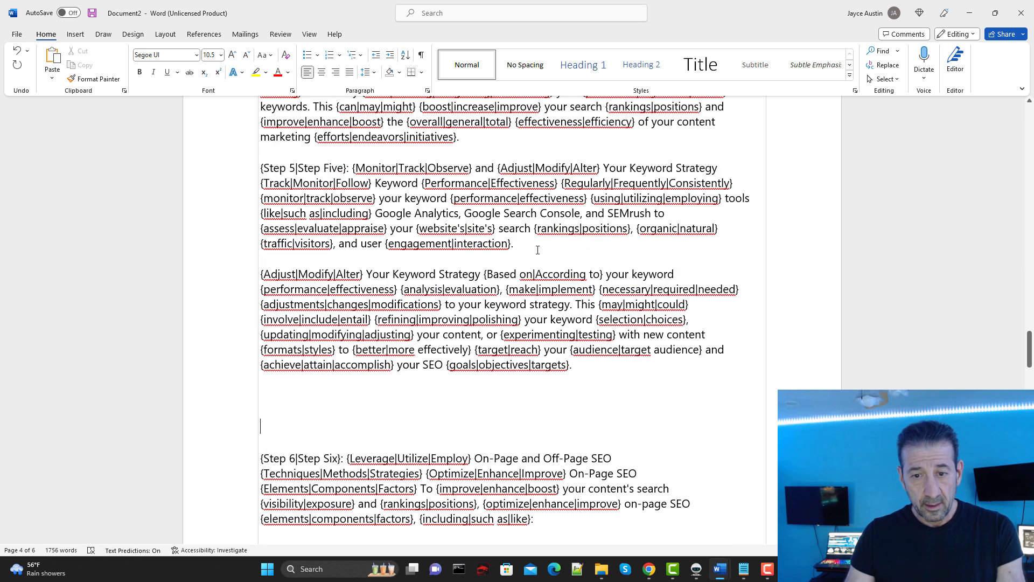
Add blank lines after the Step 5 paragraph, ending in "{engagement|interaction}.", and before it, following "{efforts|endeavors|initiatives}."
{"action": "left_click", "coordinate": [557, 234]}
{"action": "key", "text": "Return"}
{"action": "key", "text": "Return"}
{"action": "key", "text": "Return"}
{"action": "key", "text": "Return"}
{"action": "scroll", "coordinate": [501, 240], "scroll_direction": "up", "scroll_amount": 1}
{"action": "scroll", "coordinate": [491, 221], "scroll_direction": "up", "scroll_amount": 1}
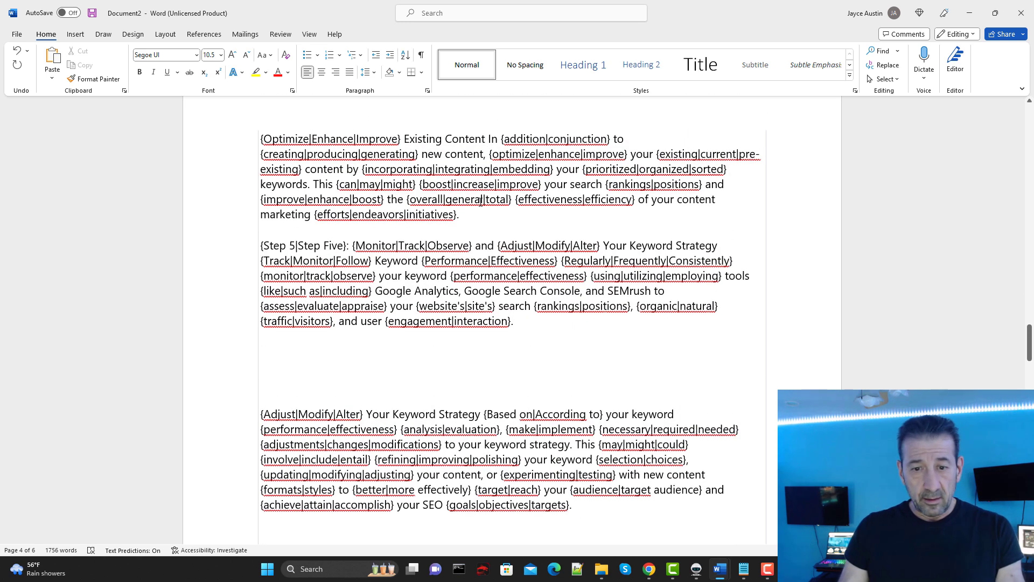
{"action": "key", "text": "Return"}
{"action": "key", "text": "Return"}
{"action": "scroll", "coordinate": [483, 223], "scroll_direction": "up", "scroll_amount": 10}
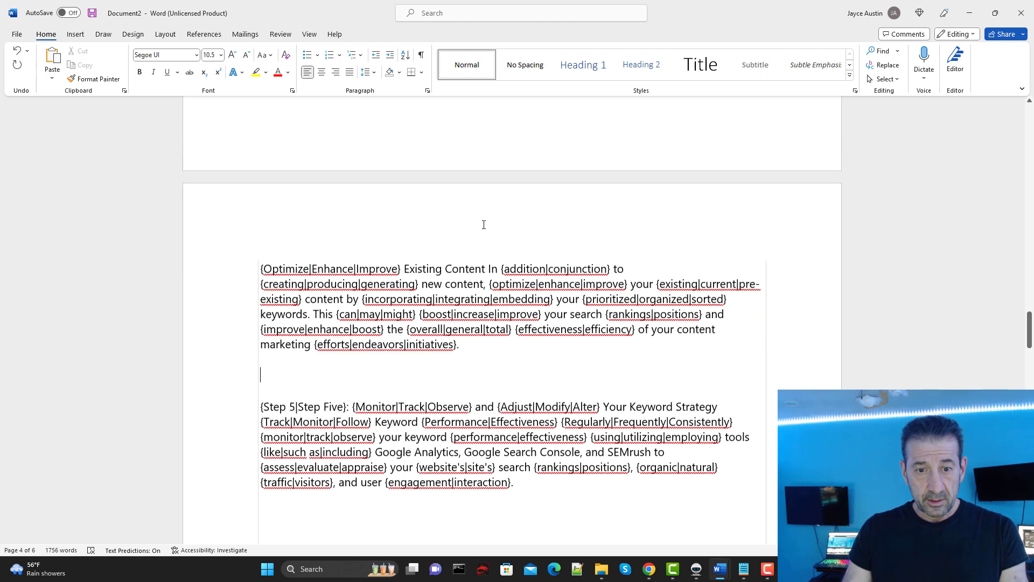
Add blank lines before the "{Step 4|Step Four}" paragraph and before the "{Examine|Inspect|Investigate} Competitor Keywords" paragraph
{"action": "scroll", "coordinate": [592, 280], "scroll_direction": "up", "scroll_amount": 1}
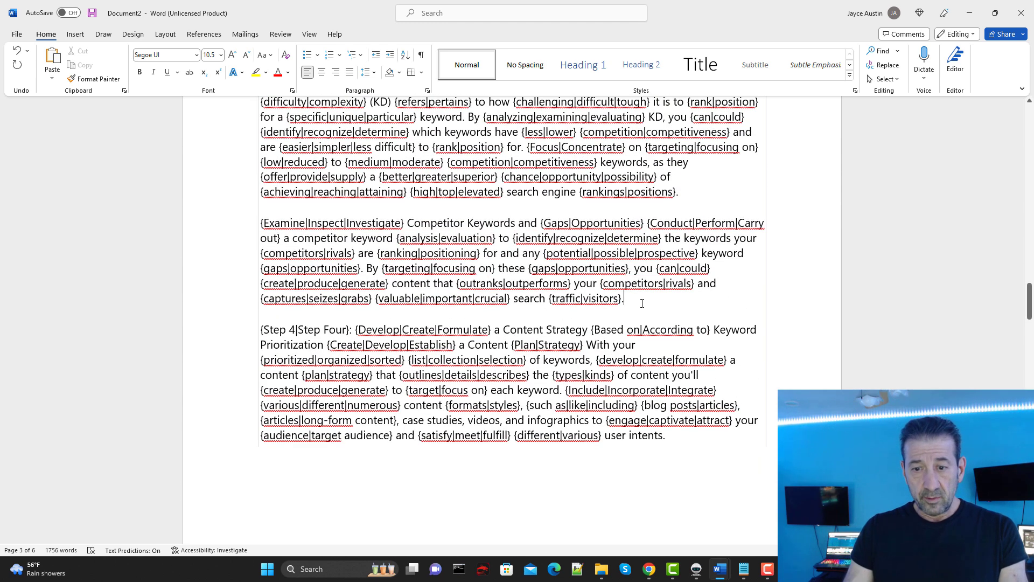
{"action": "key", "text": "Return"}
{"action": "key", "text": "Return"}
{"action": "scroll", "coordinate": [674, 285], "scroll_direction": "up", "scroll_amount": 2}
{"action": "key", "text": "Return"}
{"action": "key", "text": "Return"}
{"action": "left_click", "coordinate": [699, 269]}
{"action": "key", "text": "Return"}
{"action": "key", "text": "Return"}
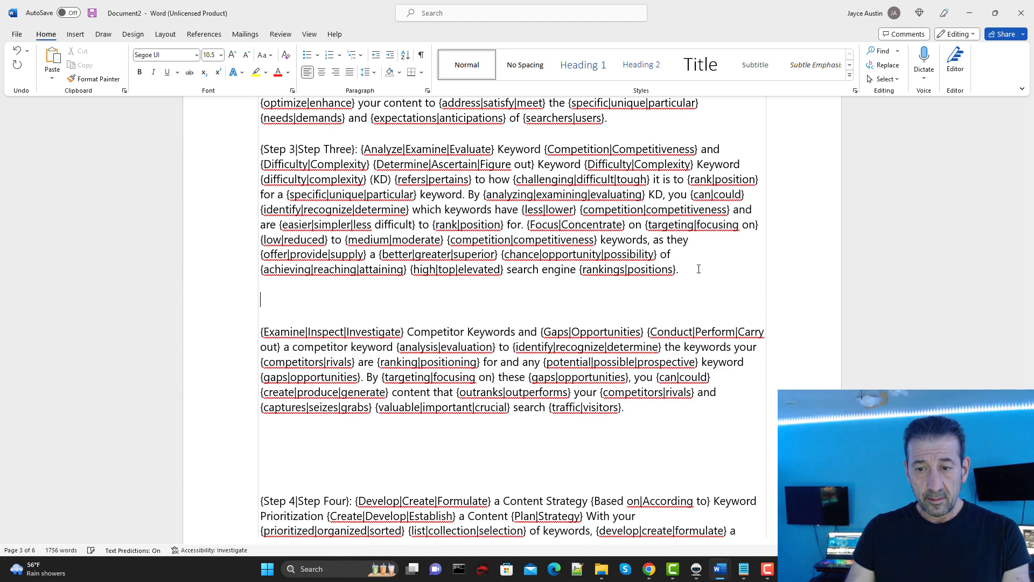
{"action": "key", "text": "Return"}
{"action": "key", "text": "Return"}
Add blank lines after "{searchers|users}." to set off the "{Step 3|Step Three}" paragraph
{"action": "scroll", "coordinate": [674, 258], "scroll_direction": "up", "scroll_amount": 3}
{"action": "key", "text": "Return"}
{"action": "key", "text": "Return"}
{"action": "scroll", "coordinate": [592, 258], "scroll_direction": "up", "scroll_amount": 3}
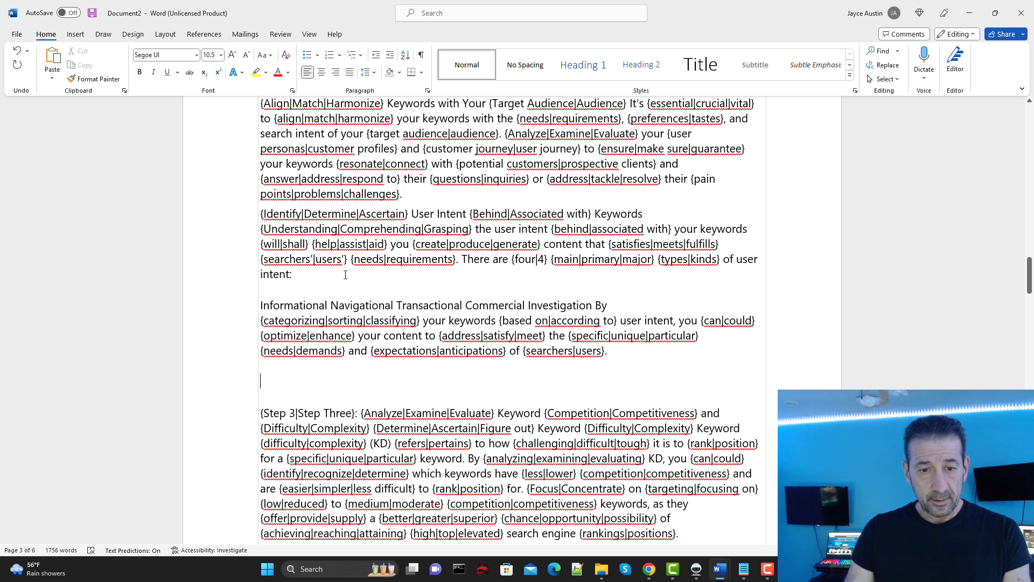
Add blank lines after "keyword {difficulty|complexity}." to set off the "{Analyze|Examine|Evaluate} Long-Tail Keywords" paragraph
{"action": "scroll", "coordinate": [363, 295], "scroll_direction": "up", "scroll_amount": 4}
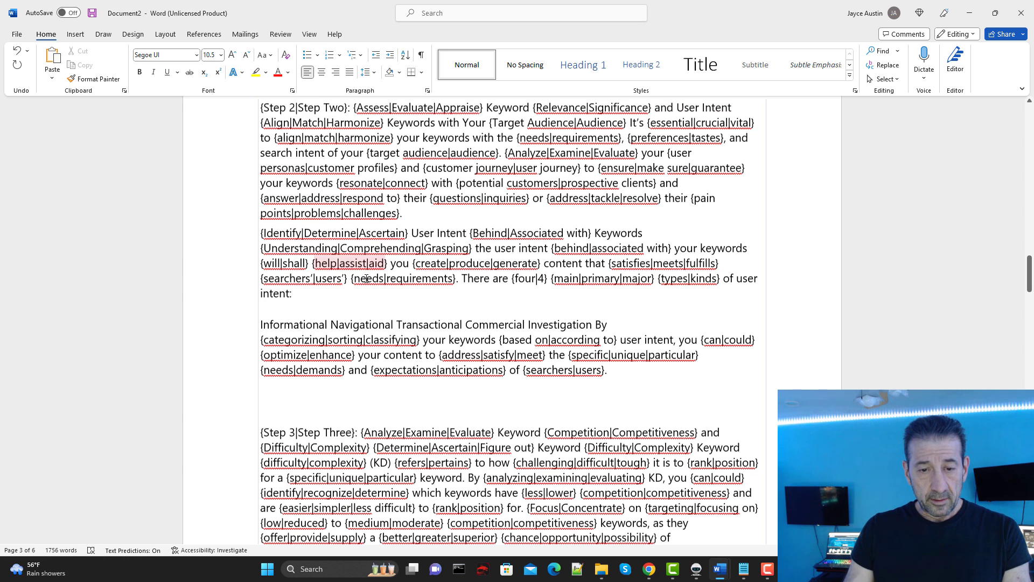
{"action": "scroll", "coordinate": [429, 388], "scroll_direction": "up", "scroll_amount": 6}
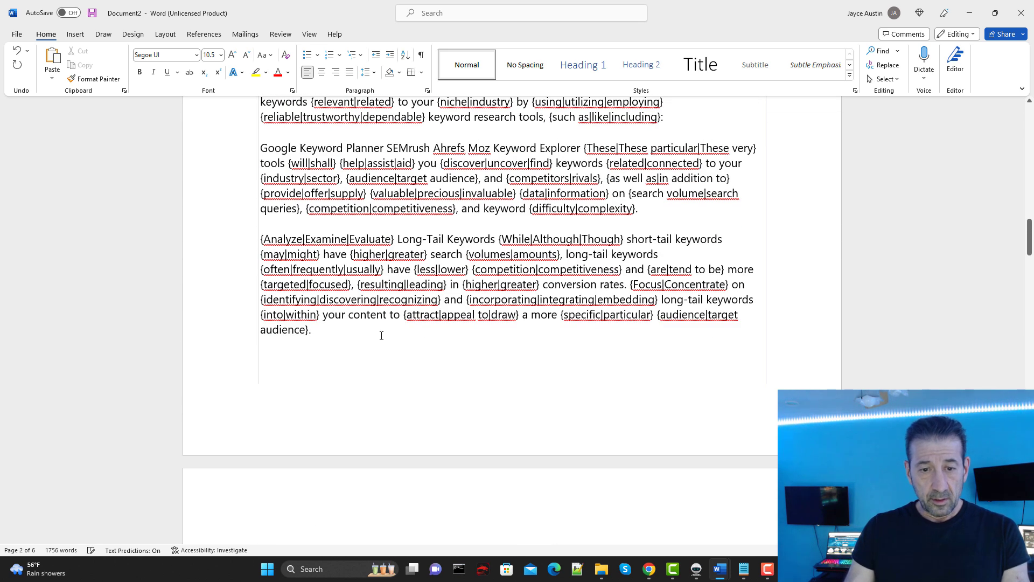
{"action": "left_click", "coordinate": [660, 208]}
{"action": "key", "text": "Return"}
{"action": "key", "text": "Return"}
{"action": "key", "text": "Return"}
{"action": "key", "text": "Return"}
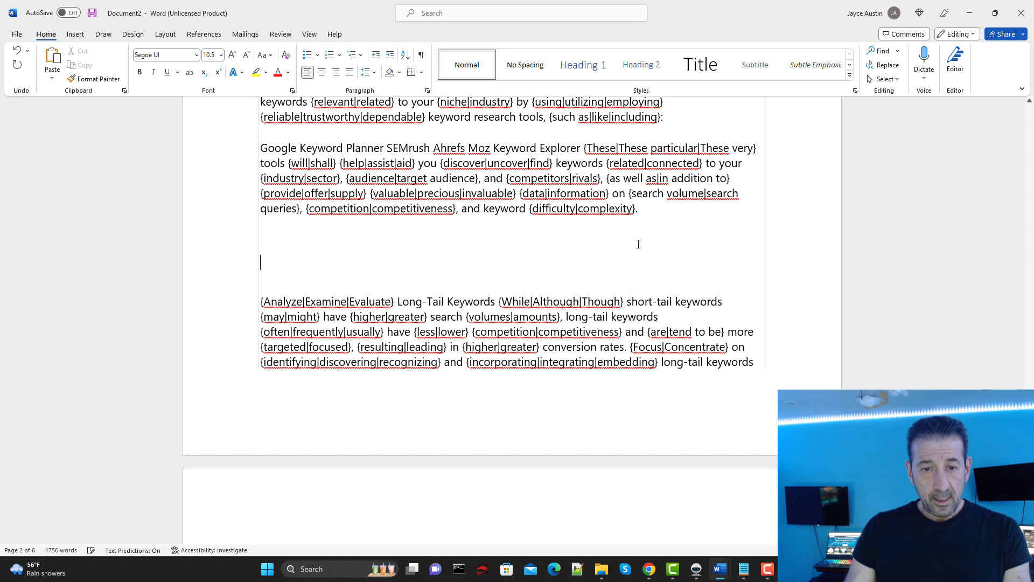
Try adding blank lines before the "Google Keyword Planner" paragraph, and remove them again
{"action": "scroll", "coordinate": [679, 193], "scroll_direction": "up", "scroll_amount": 2}
{"action": "left_click", "coordinate": [679, 192]}
{"action": "key", "text": "Return"}
{"action": "key", "text": "Return"}
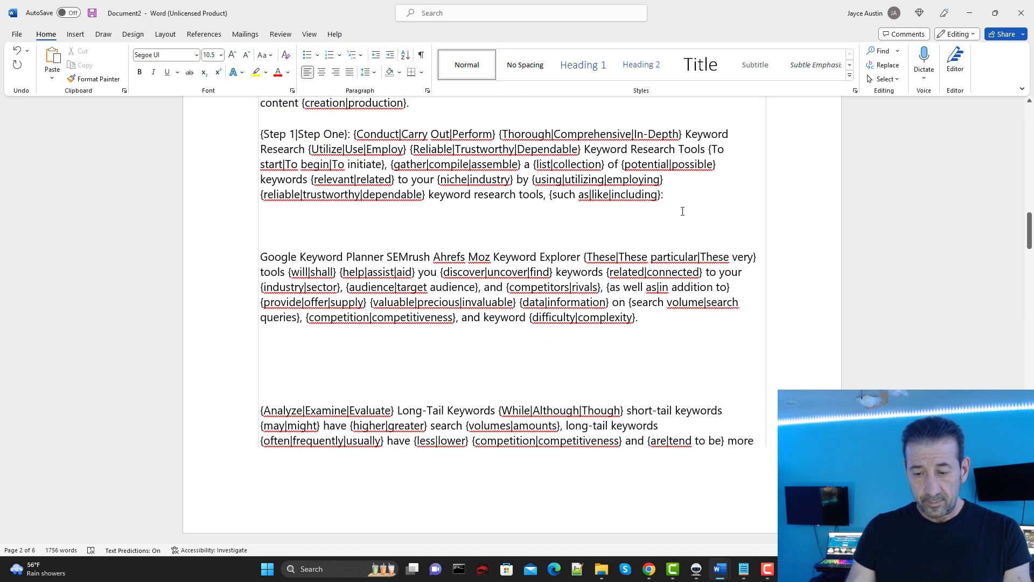
{"action": "key", "text": "BackSpace"}
{"action": "key", "text": "BackSpace"}
{"action": "scroll", "coordinate": [391, 275], "scroll_direction": "up", "scroll_amount": 8}
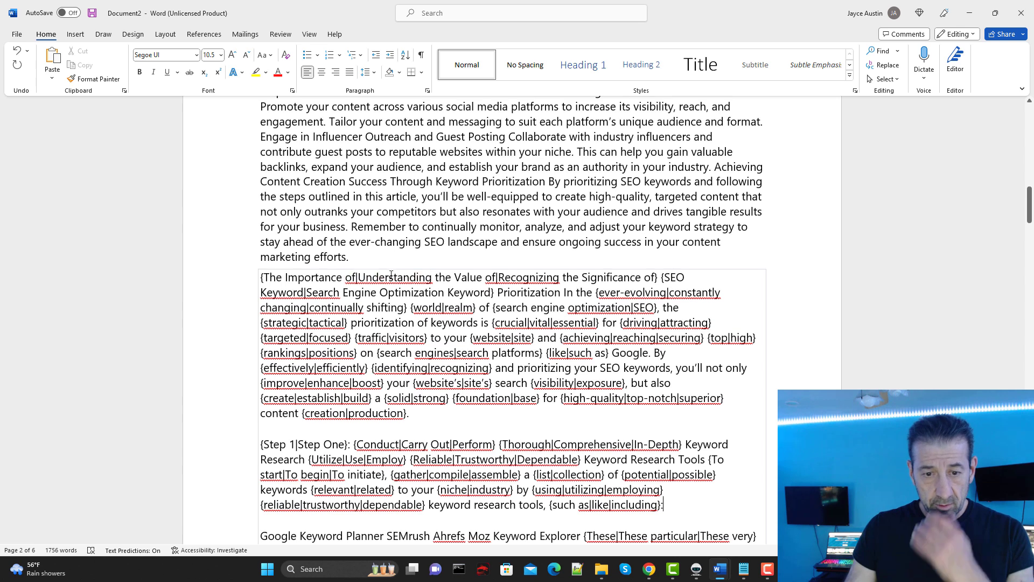
Insert a blank line above "{The Importance of" and copy the whole spintax article from there to the end of the document
{"action": "key", "text": "Return"}
{"action": "scroll", "coordinate": [323, 238], "scroll_direction": "up", "scroll_amount": 3}
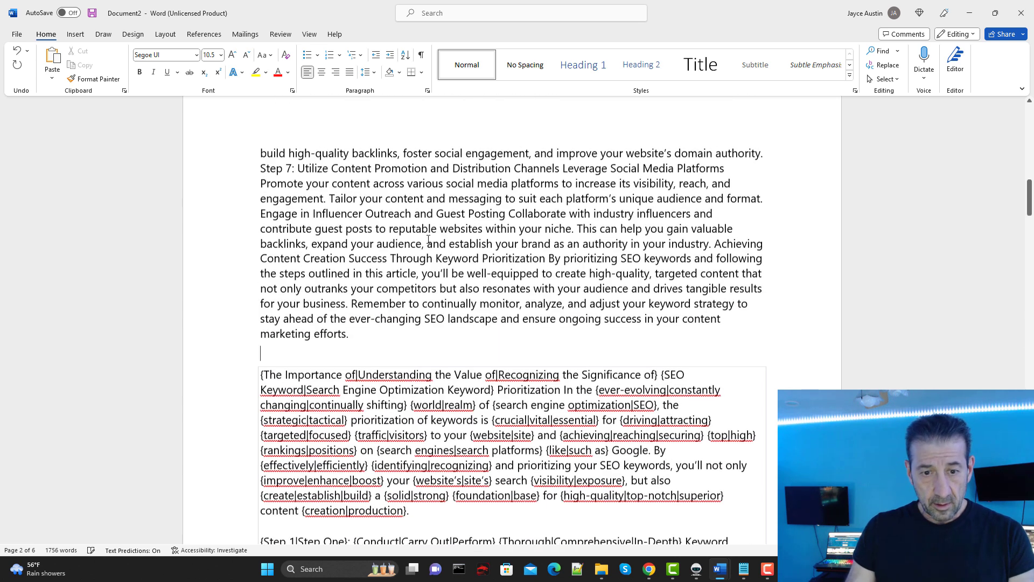
{"action": "scroll", "coordinate": [271, 219], "scroll_direction": "down", "scroll_amount": 4}
{"action": "left_click_drag", "start_coordinate": [260, 258], "coordinate": [578, 488]}
{"action": "left_click_drag", "start_coordinate": [579, 577], "coordinate": [578, 576]}
{"action": "right_click", "coordinate": [531, 346]}
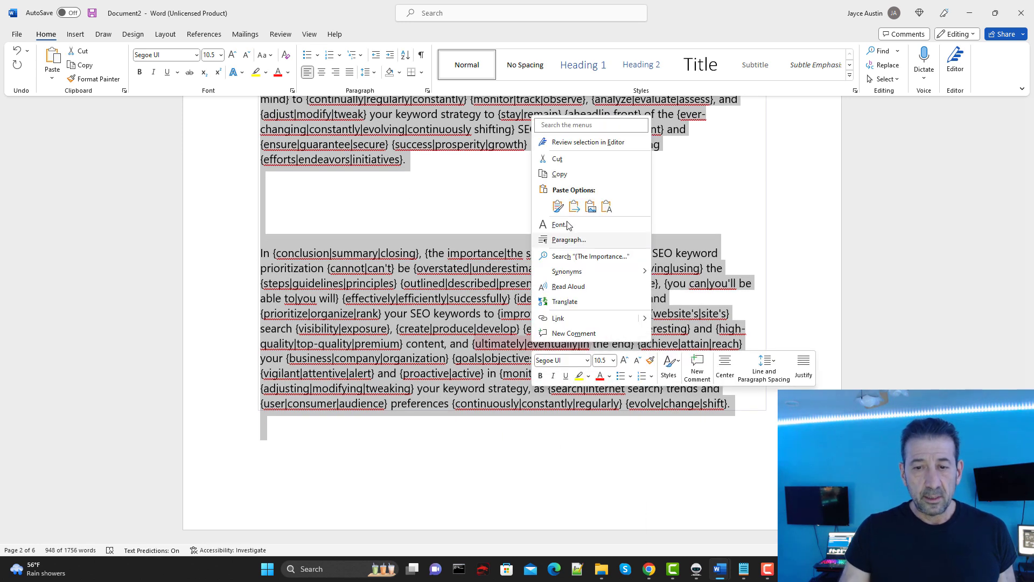
{"action": "left_click", "coordinate": [560, 175]}
{"action": "left_click", "coordinate": [694, 522]}
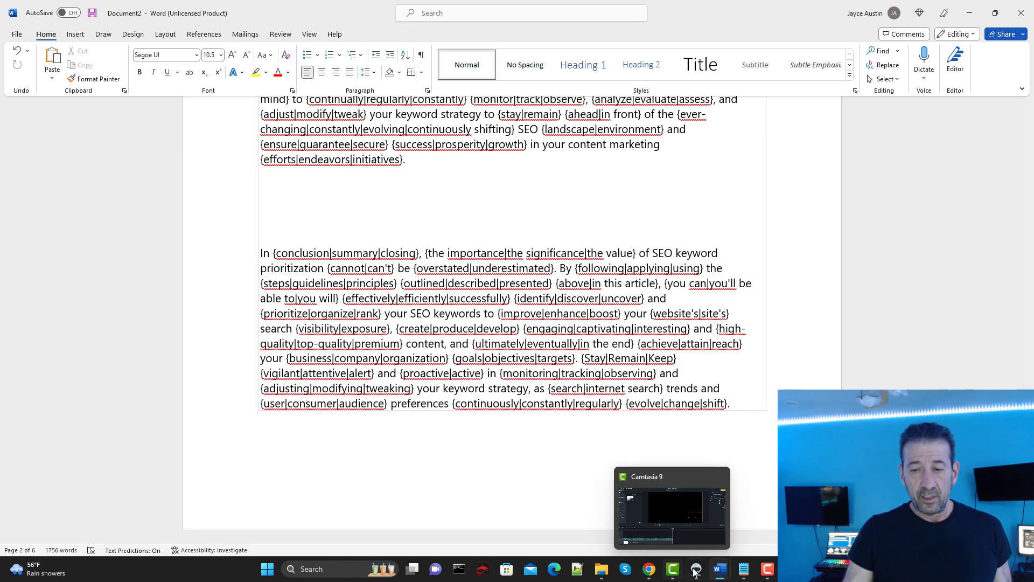
Switch to Money Robot's New SEO Campaign window and replace all the Article Body text with the copied spintax
{"action": "left_click", "coordinate": [970, 13]}
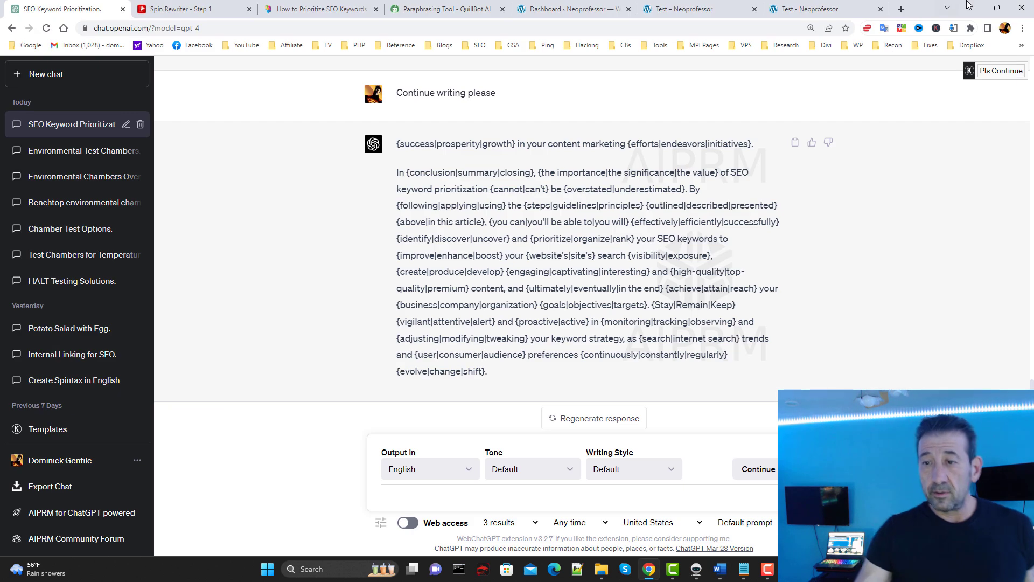
{"action": "left_click", "coordinate": [972, 9]}
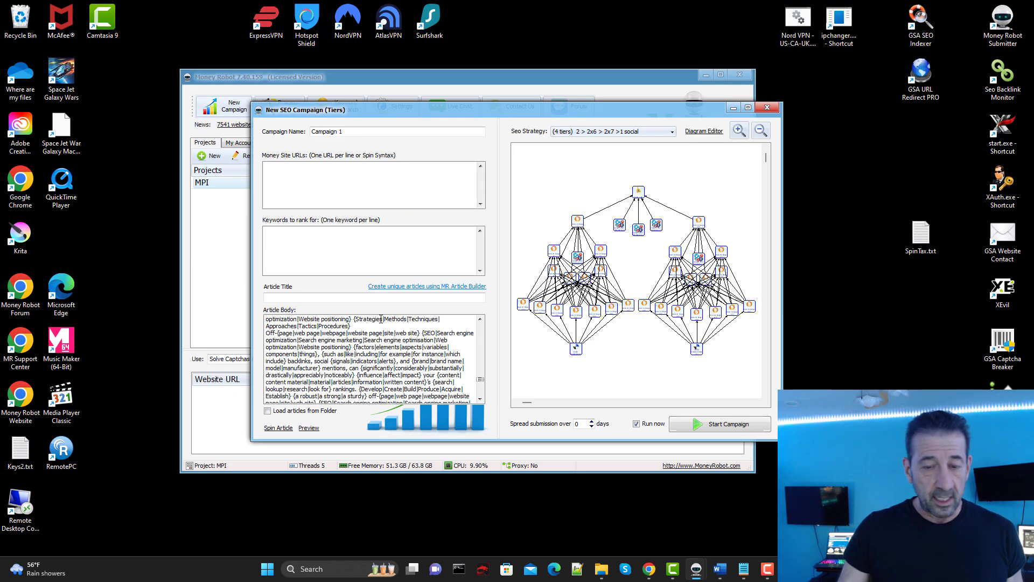
{"action": "right_click", "coordinate": [376, 346]}
{"action": "left_click", "coordinate": [403, 408]}
{"action": "right_click", "coordinate": [384, 360]}
{"action": "left_click", "coordinate": [400, 401]}
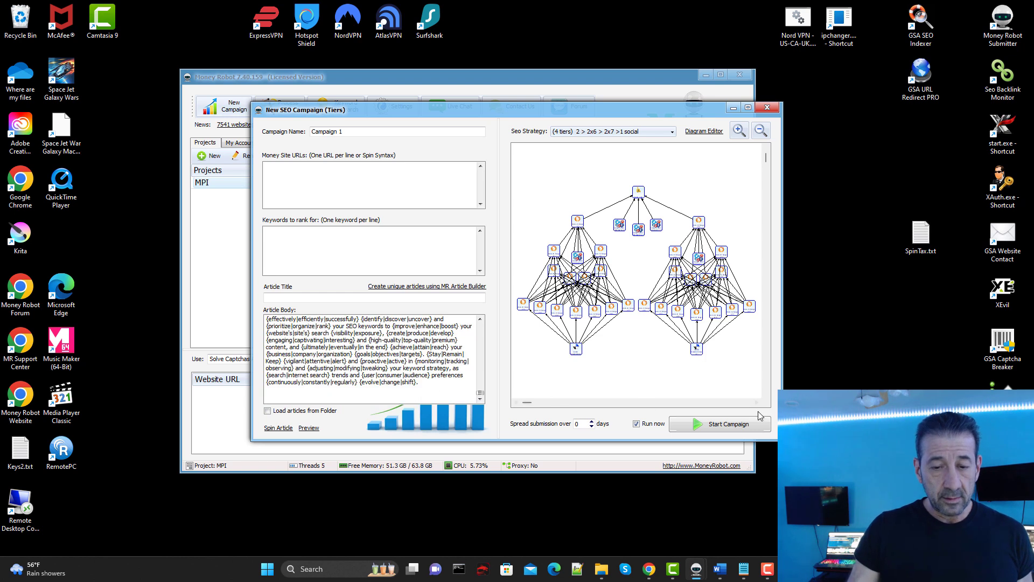
Enlarge the campaign window, and preview the spun article and read through to its closing paragraphs
{"action": "left_click_drag", "start_coordinate": [781, 440], "coordinate": [825, 456]}
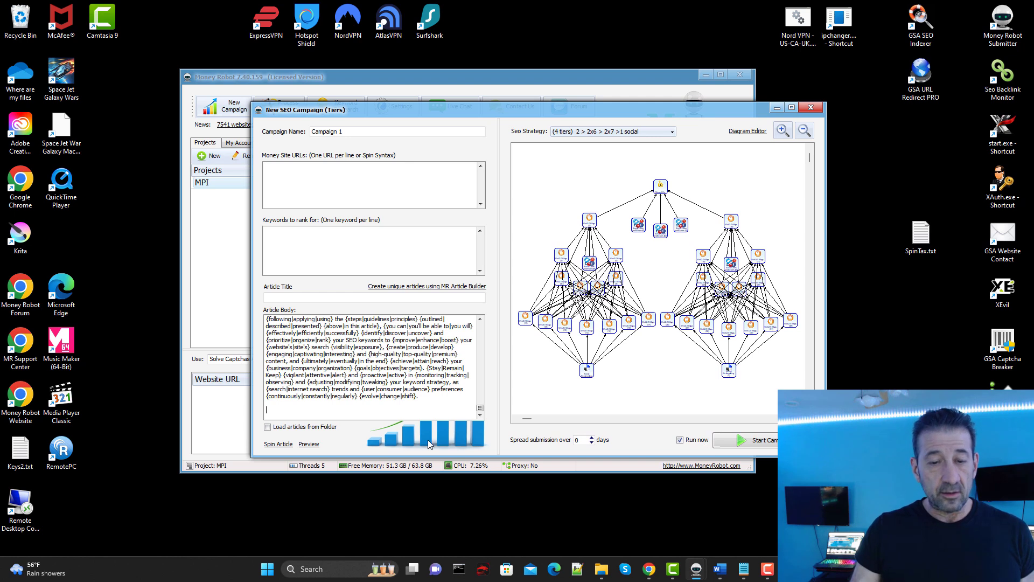
{"action": "left_click", "coordinate": [309, 445]}
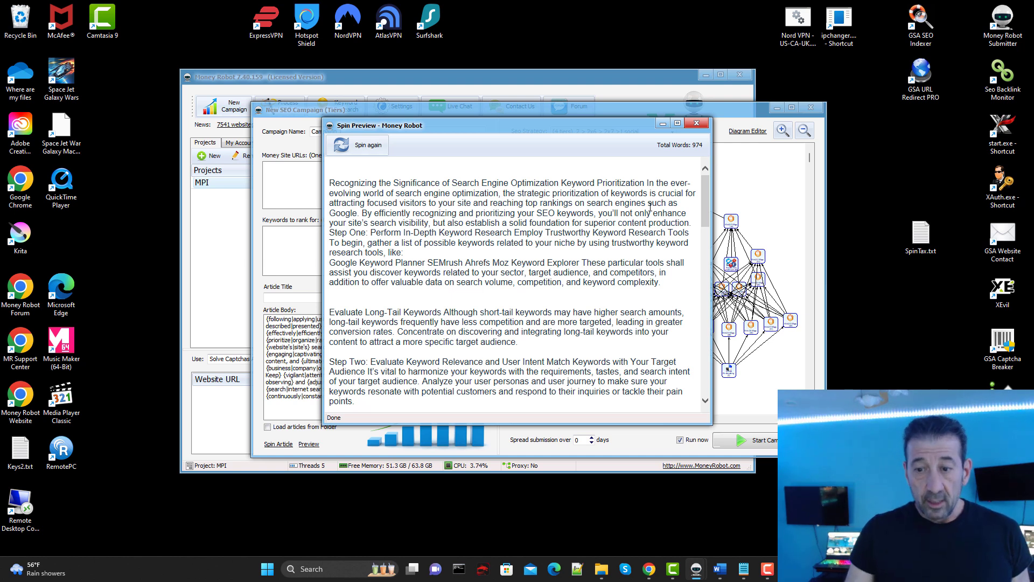
{"action": "left_click_drag", "start_coordinate": [707, 199], "coordinate": [723, 303]}
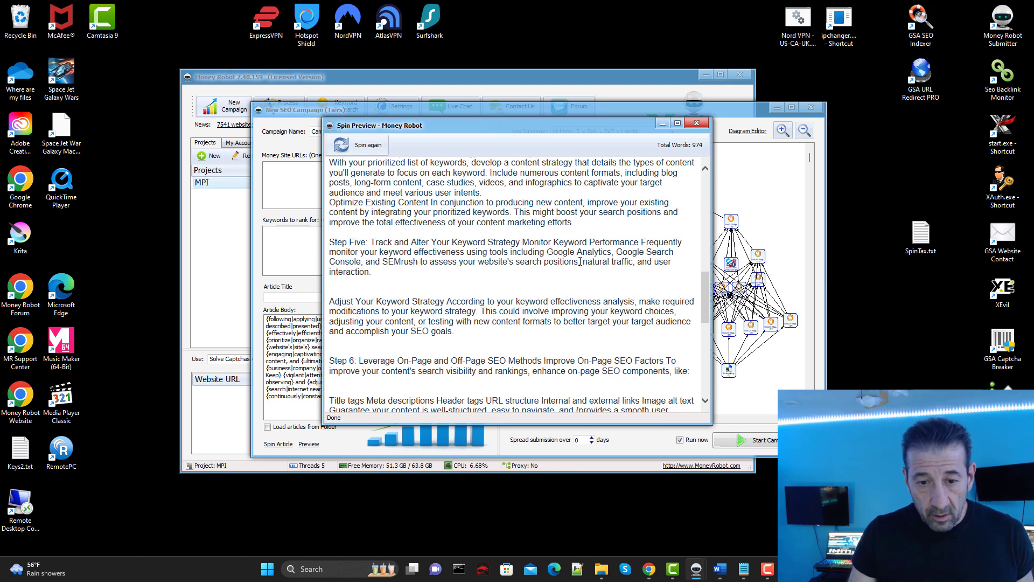
{"action": "scroll", "coordinate": [471, 262], "scroll_direction": "down", "scroll_amount": 10}
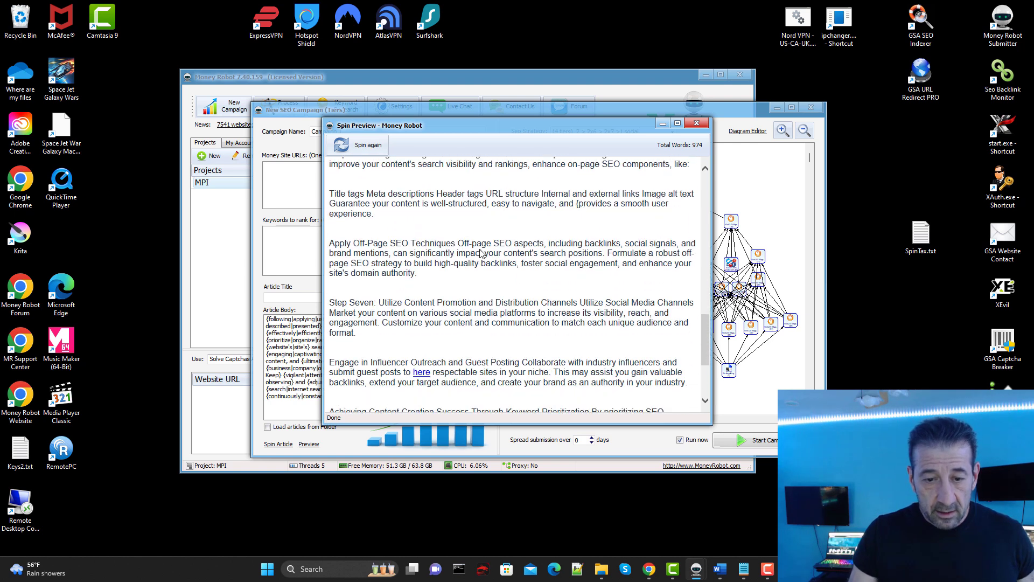
{"action": "scroll", "coordinate": [468, 259], "scroll_direction": "down", "scroll_amount": 4}
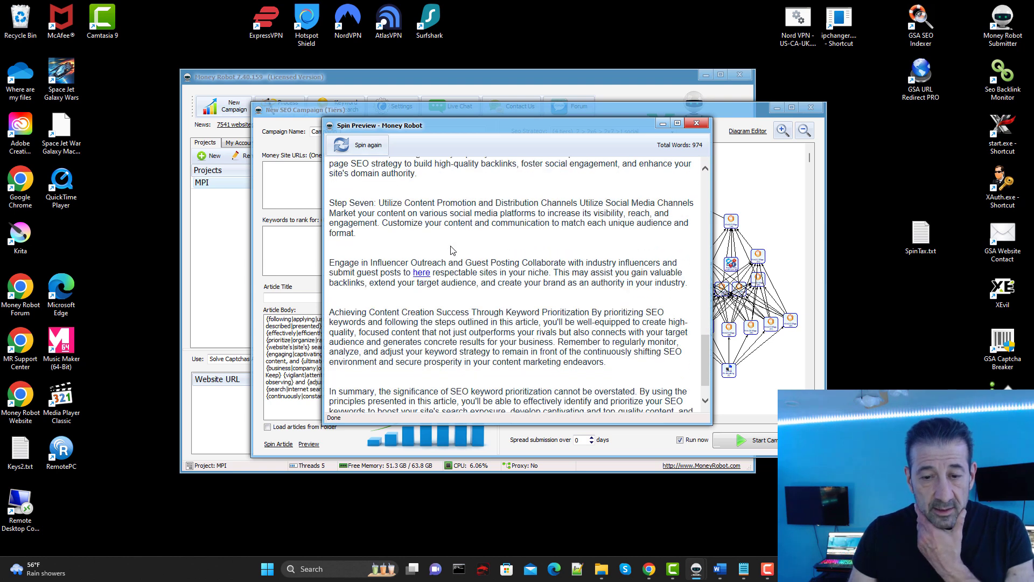
Spin the article again, read the new version through to its closing summary, and close the preview
{"action": "left_click", "coordinate": [360, 145]}
{"action": "scroll", "coordinate": [474, 211], "scroll_direction": "down", "scroll_amount": 3}
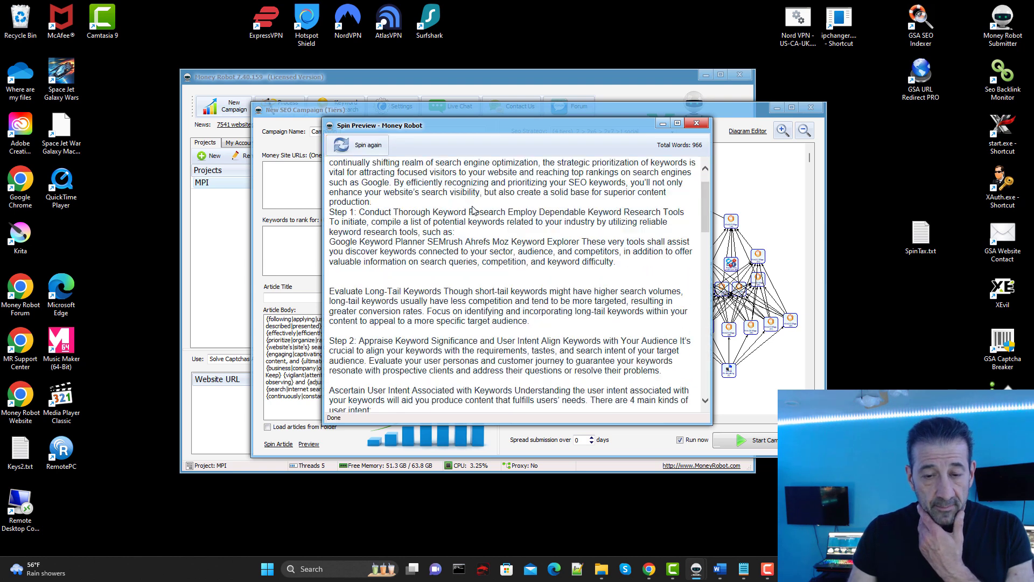
{"action": "scroll", "coordinate": [475, 211], "scroll_direction": "down", "scroll_amount": 7}
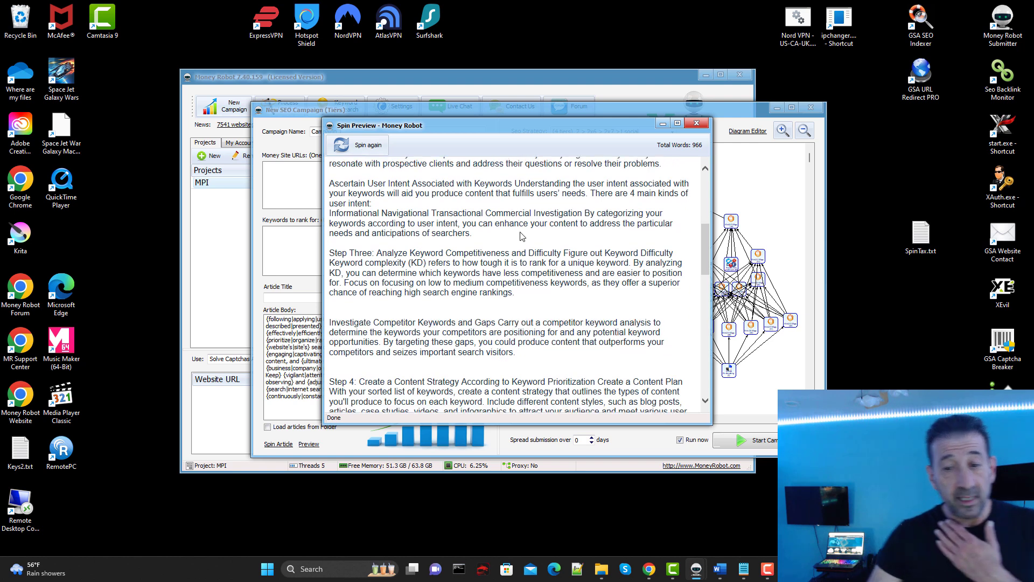
{"action": "scroll", "coordinate": [511, 224], "scroll_direction": "down", "scroll_amount": 6}
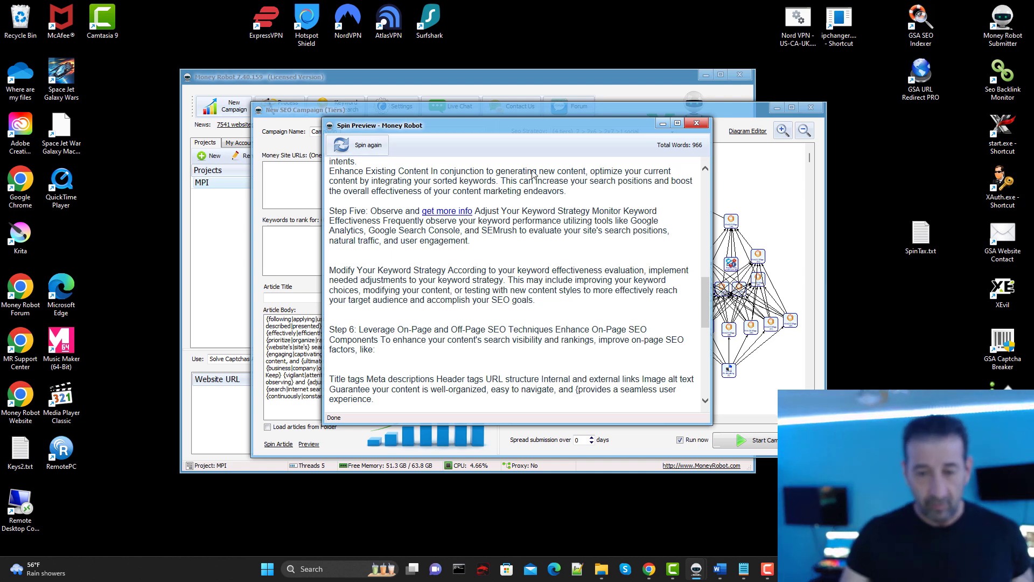
{"action": "scroll", "coordinate": [466, 213], "scroll_direction": "up", "scroll_amount": 3}
{"action": "scroll", "coordinate": [466, 213], "scroll_direction": "down", "scroll_amount": 6}
{"action": "scroll", "coordinate": [467, 213], "scroll_direction": "down", "scroll_amount": 8}
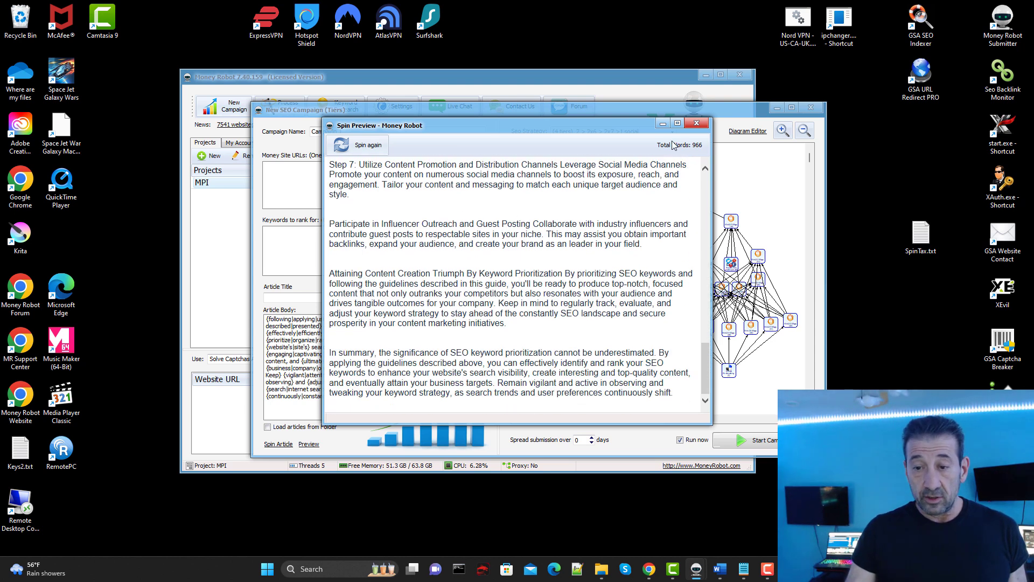
{"action": "left_click", "coordinate": [694, 122]}
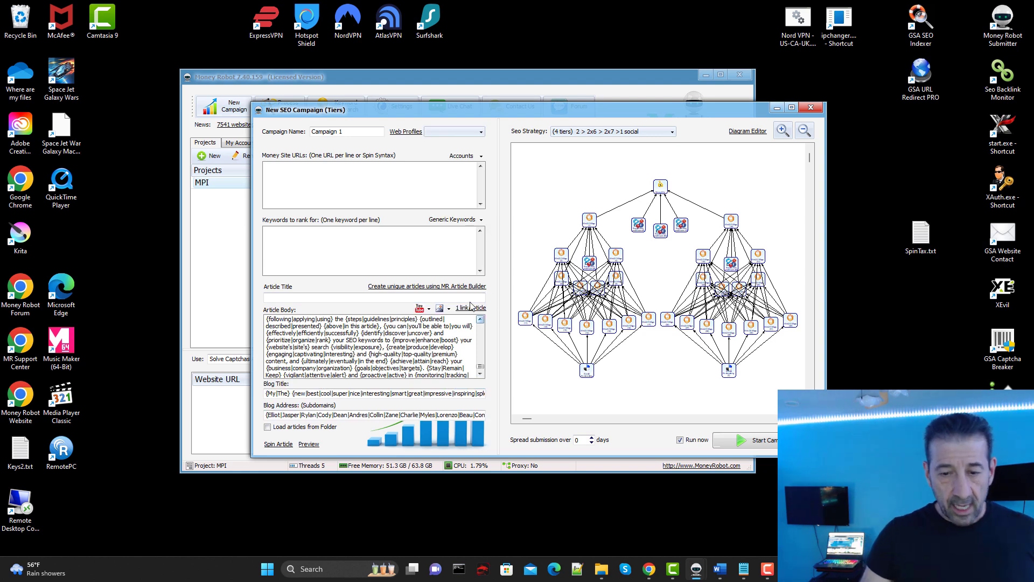
Examine the article's YouTube video and image URL options, including placement before or after the article, without inserting anything
{"action": "left_click", "coordinate": [428, 310]}
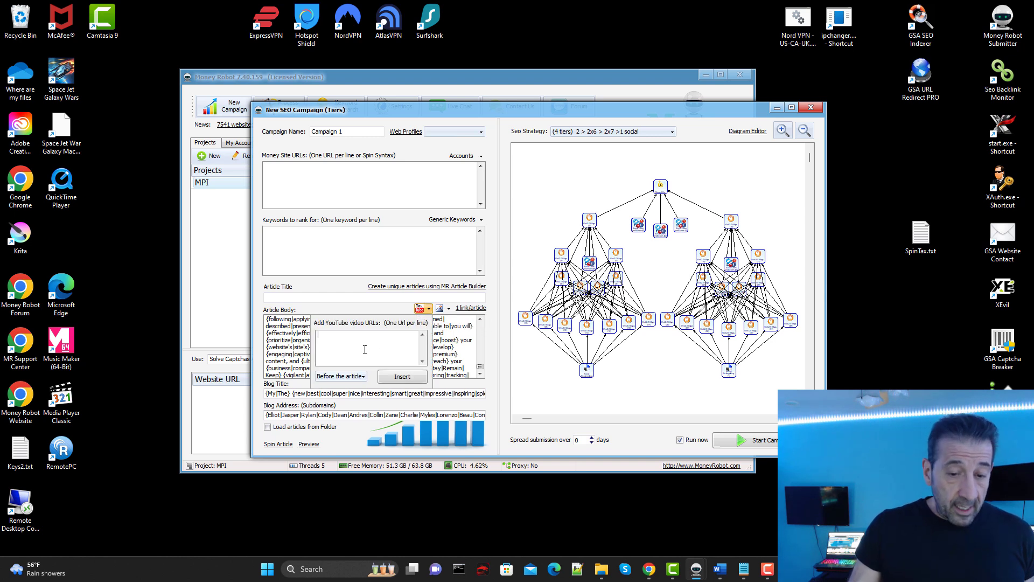
{"action": "left_click", "coordinate": [401, 300]}
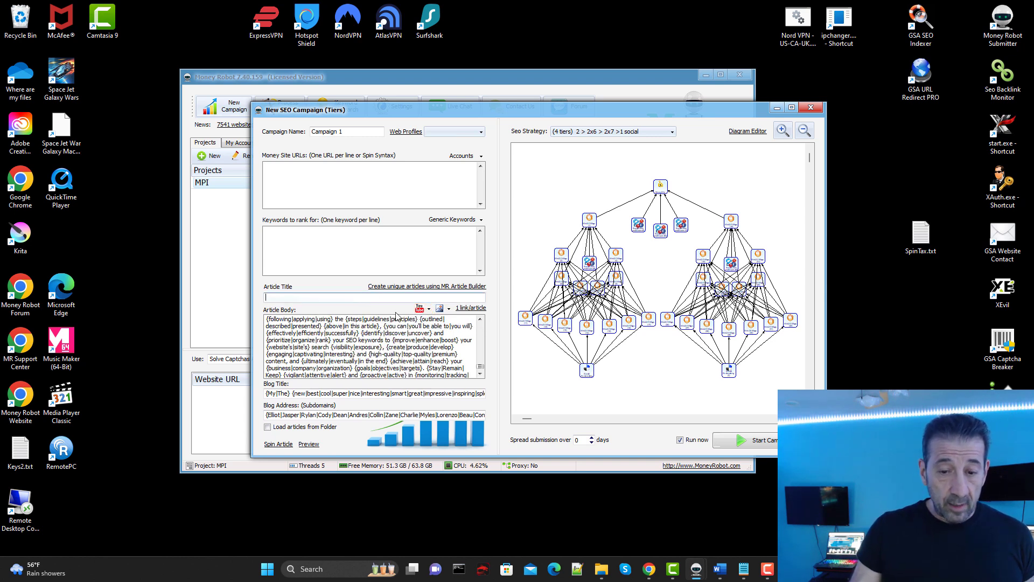
{"action": "left_click", "coordinate": [449, 309]}
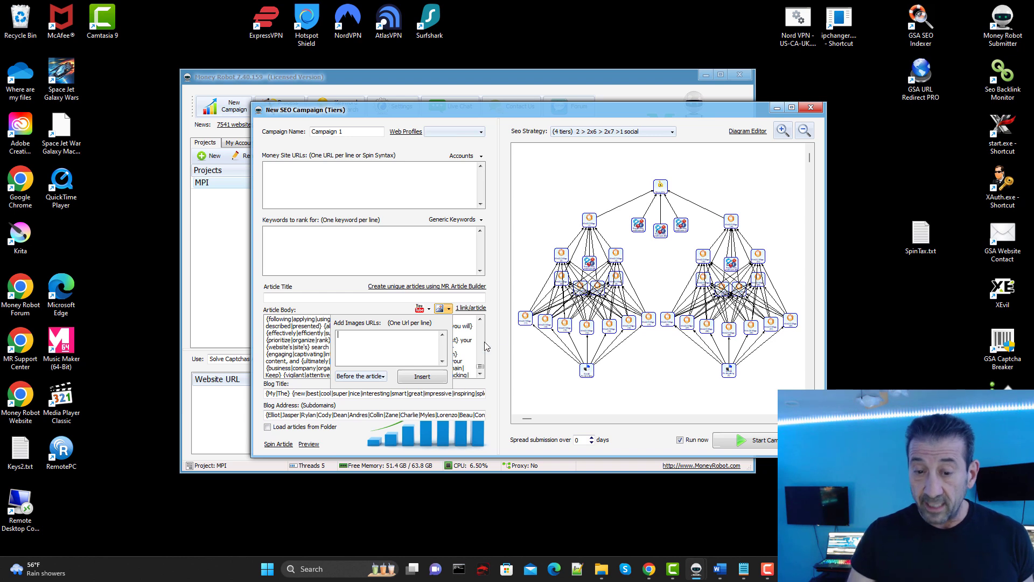
{"action": "left_click", "coordinate": [472, 310]}
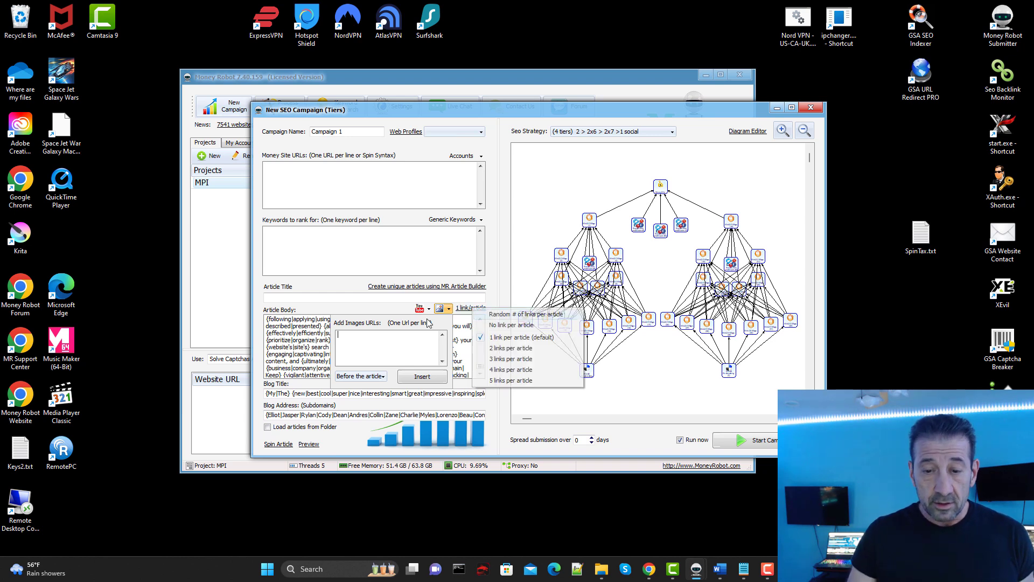
{"action": "left_click", "coordinate": [368, 380]}
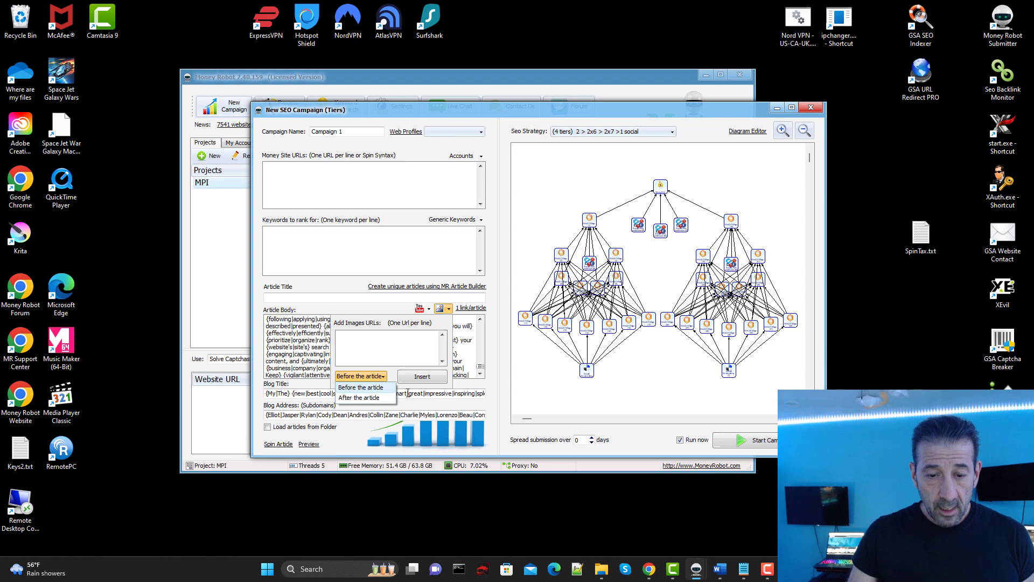
{"action": "left_click", "coordinate": [493, 386]}
{"action": "left_click", "coordinate": [440, 309]}
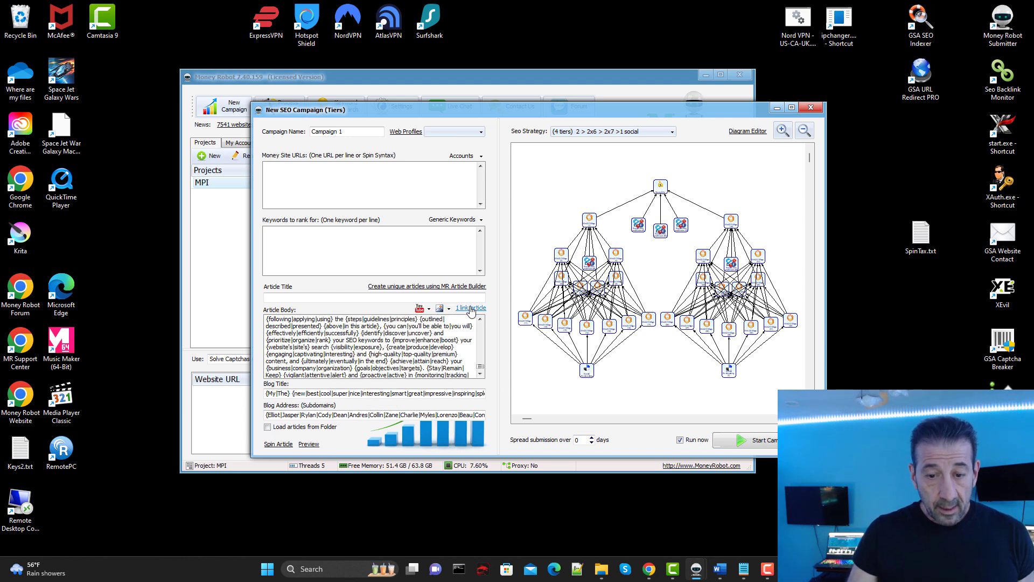
Examine the links-per-article choices and look through the generic keywords list
{"action": "left_click", "coordinate": [473, 308]}
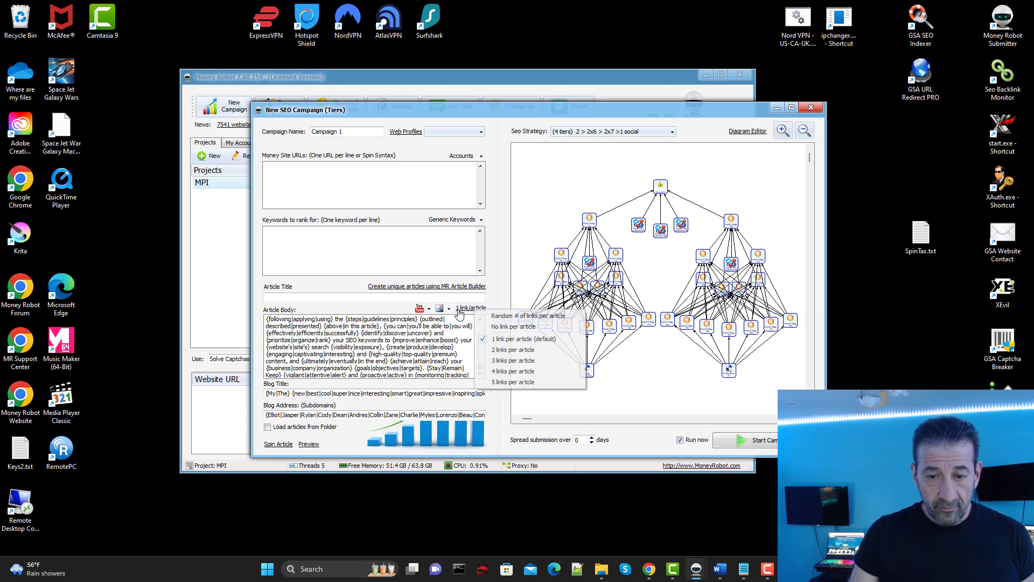
{"action": "left_click", "coordinate": [479, 220]}
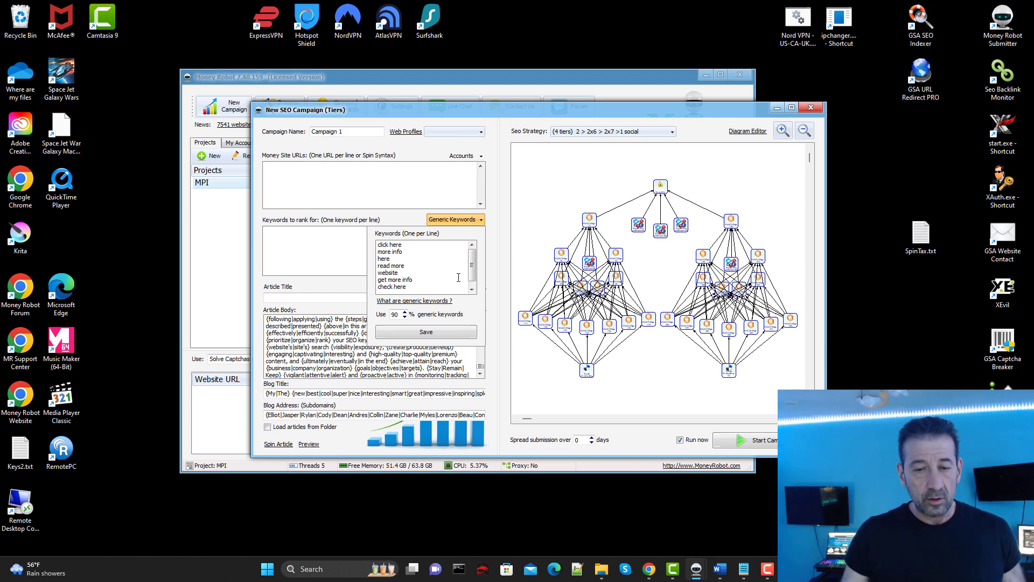
{"action": "left_click_drag", "start_coordinate": [471, 274], "coordinate": [471, 283]}
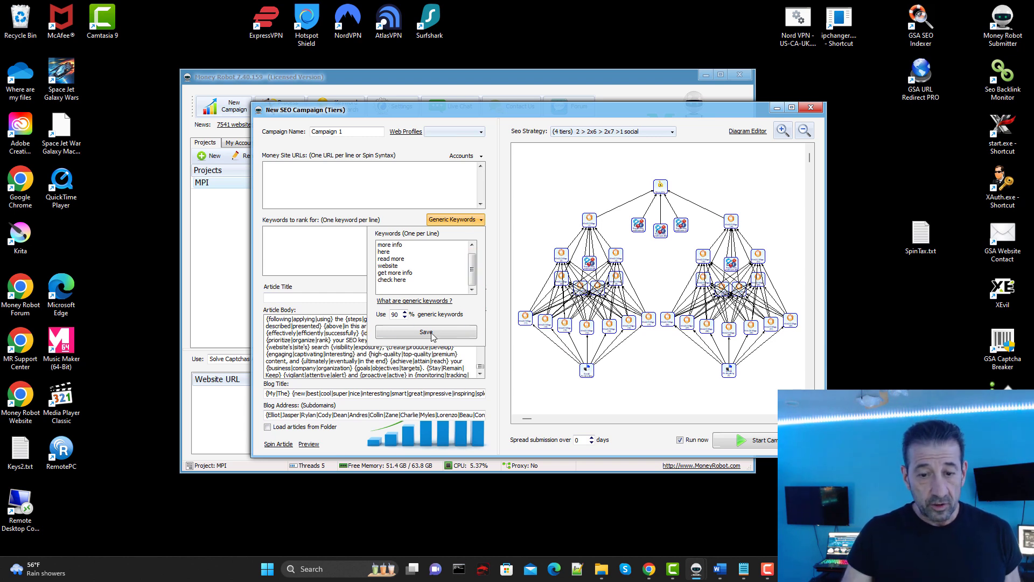
Preview the spun article, look for the link inserted in its text, and close the preview
{"action": "left_click", "coordinate": [308, 444]}
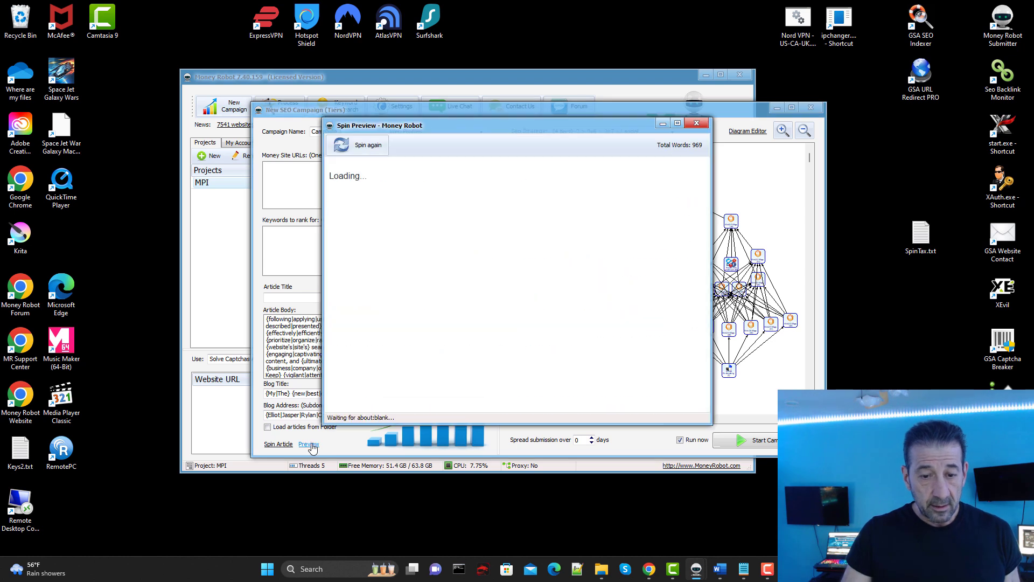
{"action": "scroll", "coordinate": [510, 232], "scroll_direction": "down", "scroll_amount": 10}
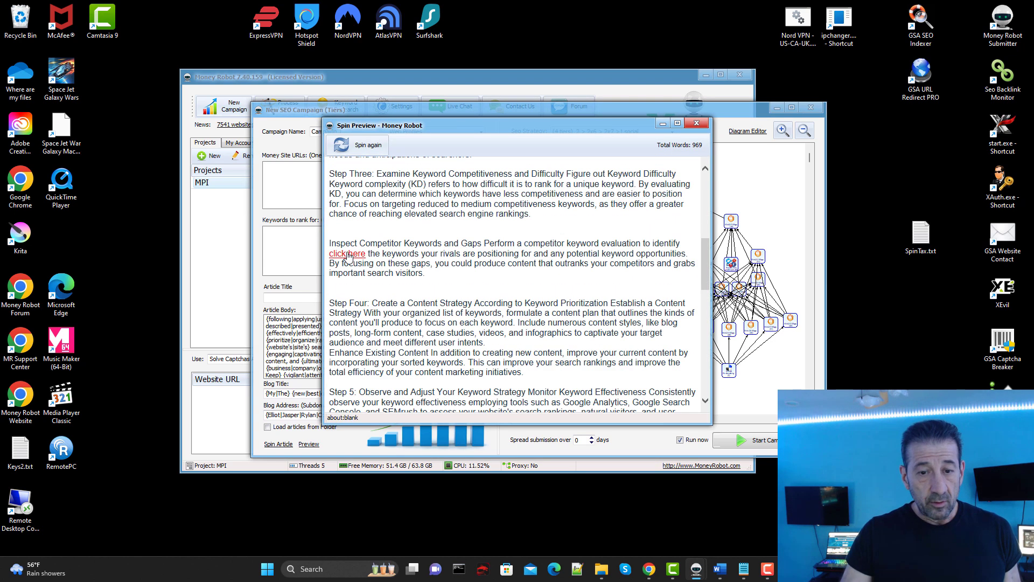
{"action": "left_click", "coordinate": [696, 123]}
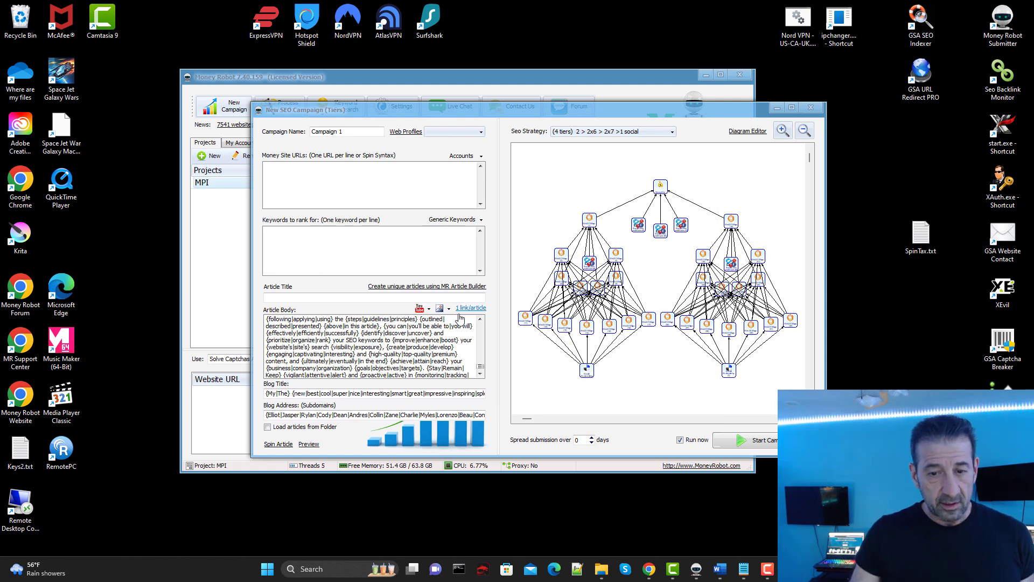
{"action": "scroll", "coordinate": [330, 327], "scroll_direction": "up", "scroll_amount": 1}
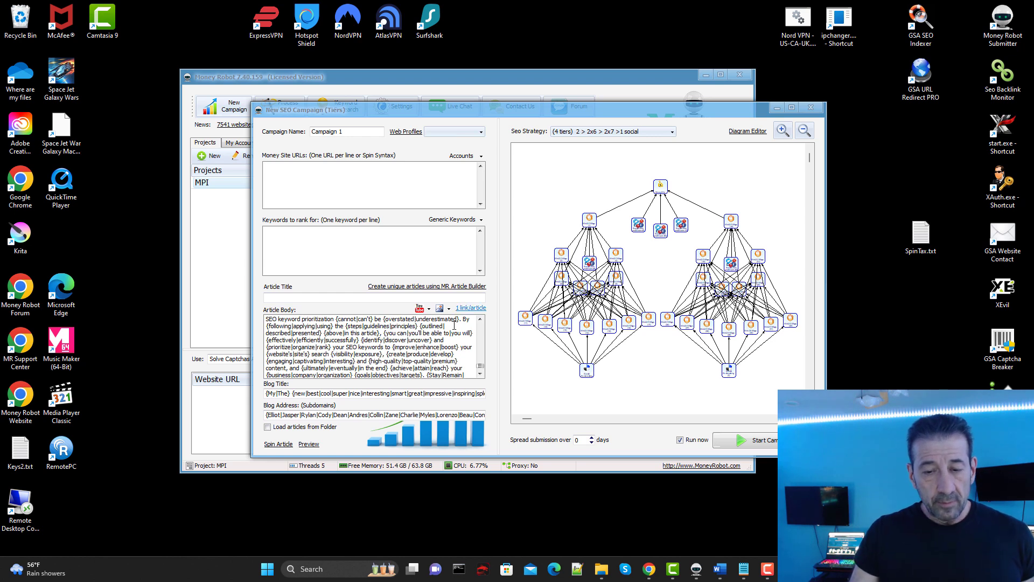
Preview the article once more, read down to the Step Four content strategy section, and close the preview
{"action": "left_click", "coordinate": [309, 445]}
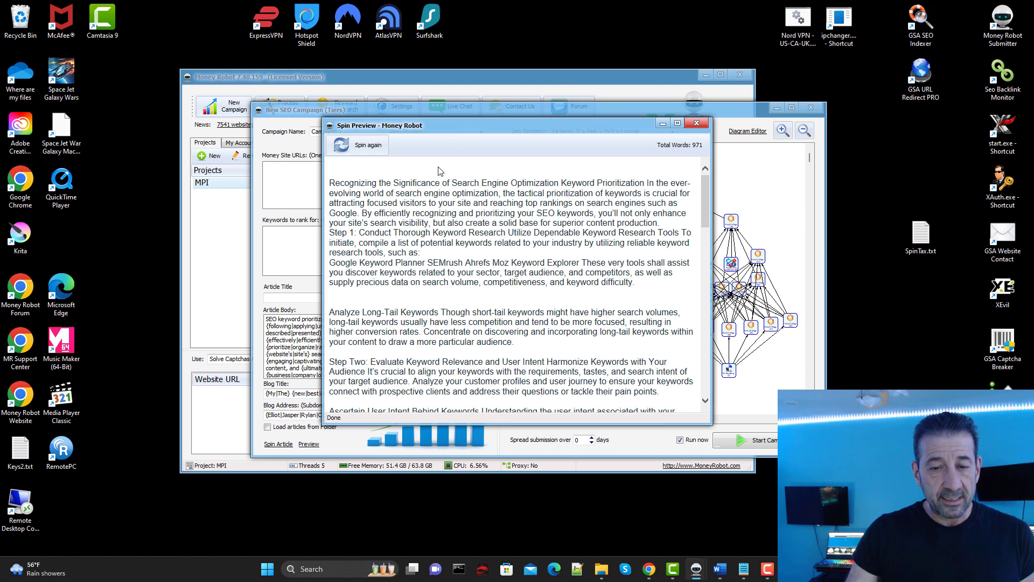
{"action": "scroll", "coordinate": [431, 222], "scroll_direction": "down", "scroll_amount": 3}
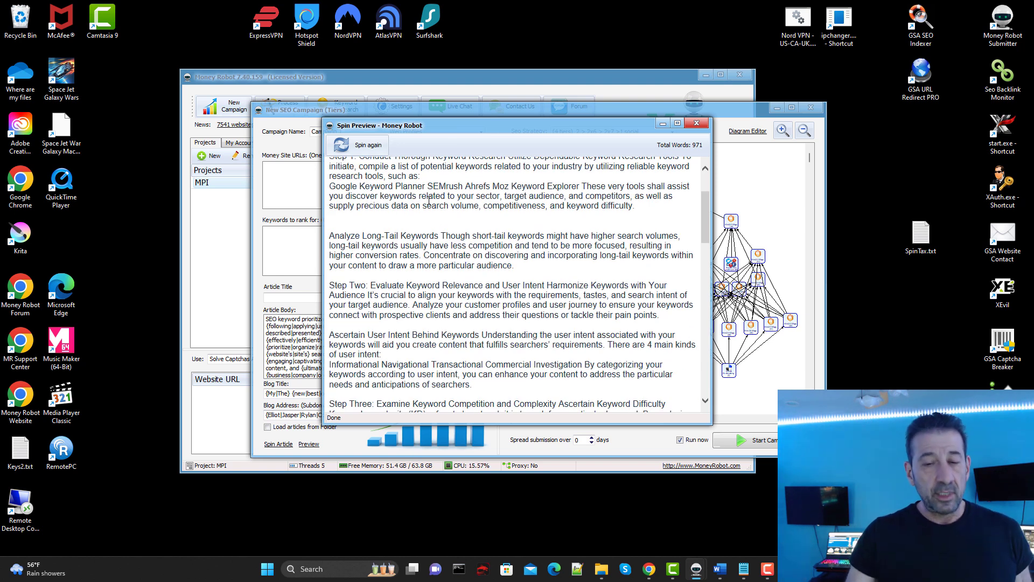
{"action": "scroll", "coordinate": [429, 199], "scroll_direction": "down", "scroll_amount": 8}
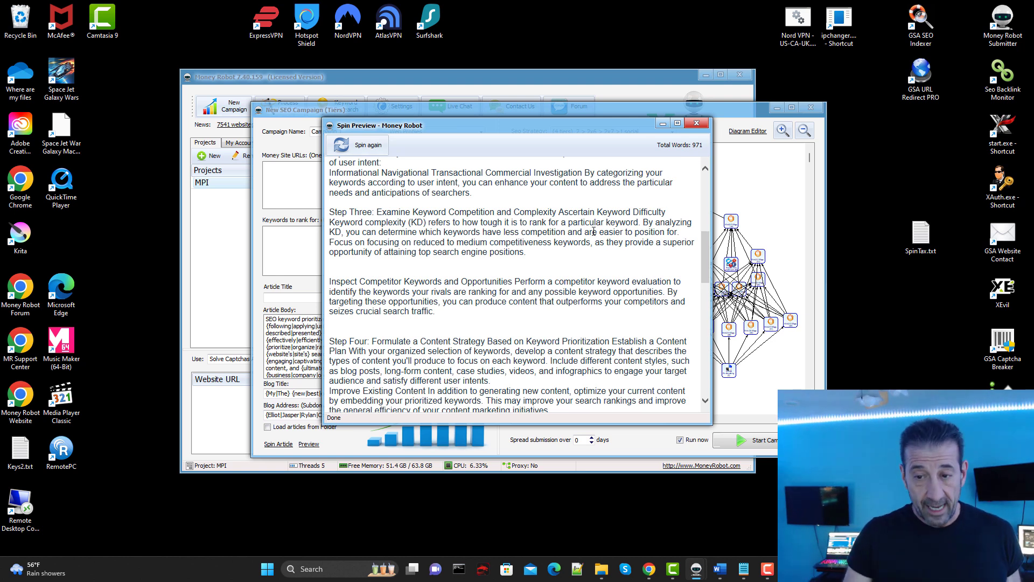
{"action": "left_click", "coordinate": [696, 123]}
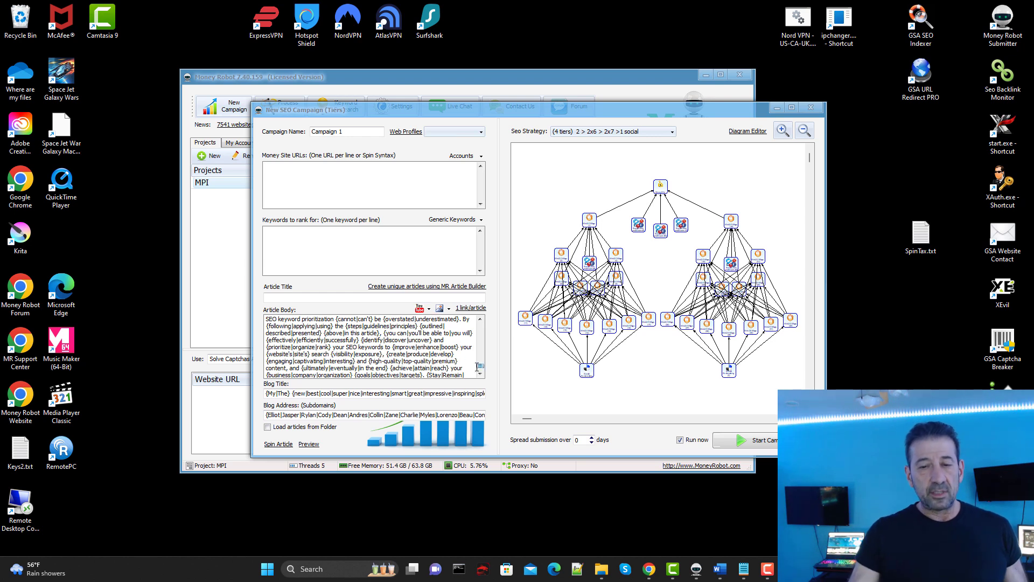
Turn on loading articles from a folder, and dismiss the folder selection without choosing one
{"action": "left_click", "coordinate": [275, 431]}
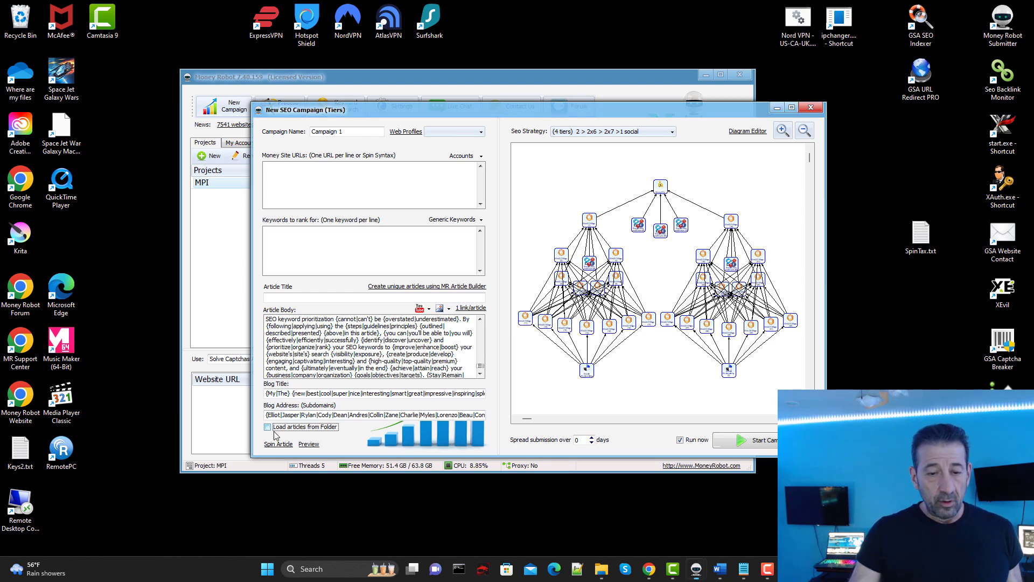
{"action": "left_click", "coordinate": [274, 431]}
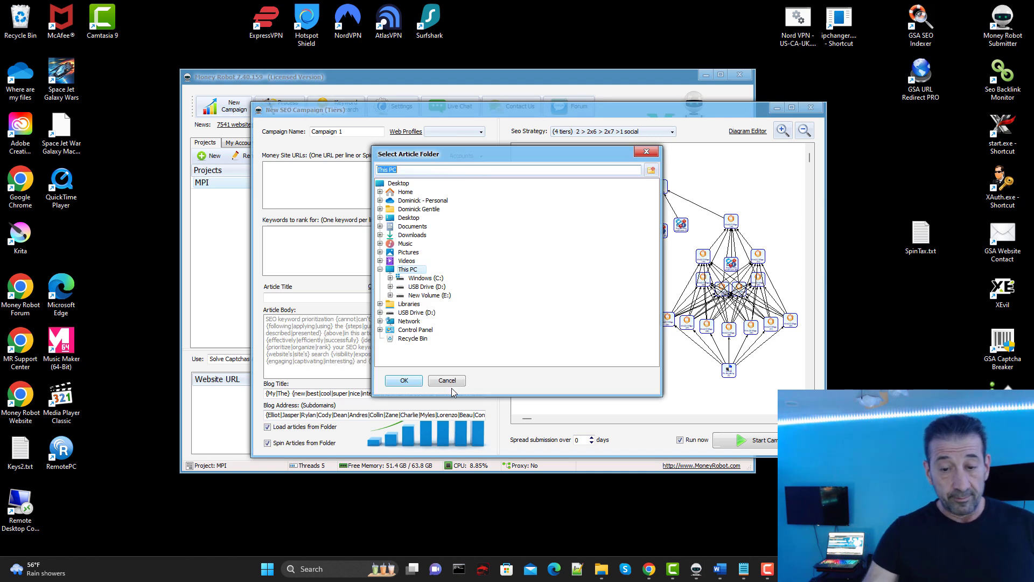
{"action": "left_click", "coordinate": [445, 380]}
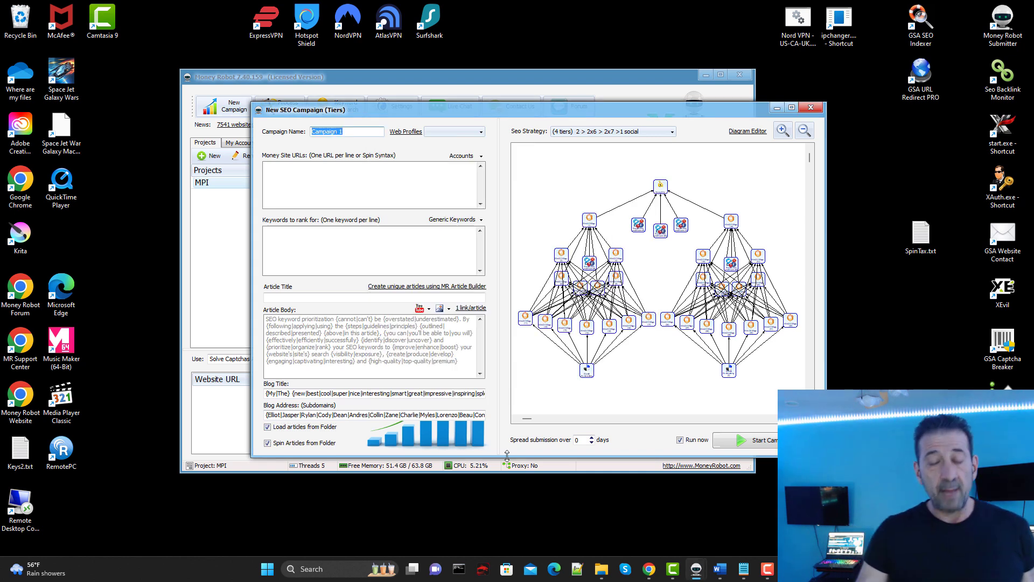
Switch to Small.txt in Notepad and highlight the spun title variations and the spun YouTube embed codes at its start
{"action": "left_click", "coordinate": [744, 570]}
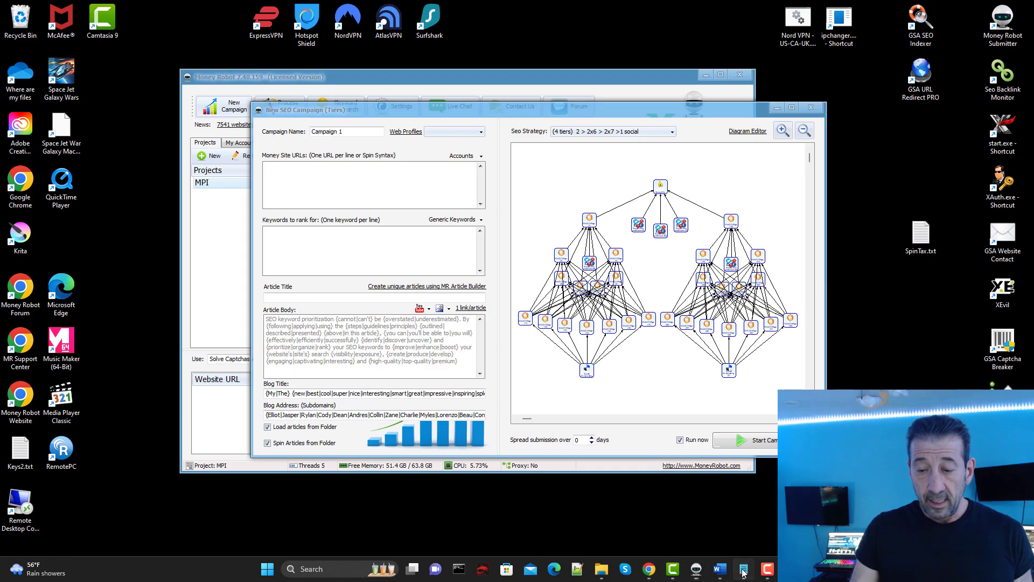
{"action": "scroll", "coordinate": [243, 255], "scroll_direction": "up", "scroll_amount": 20}
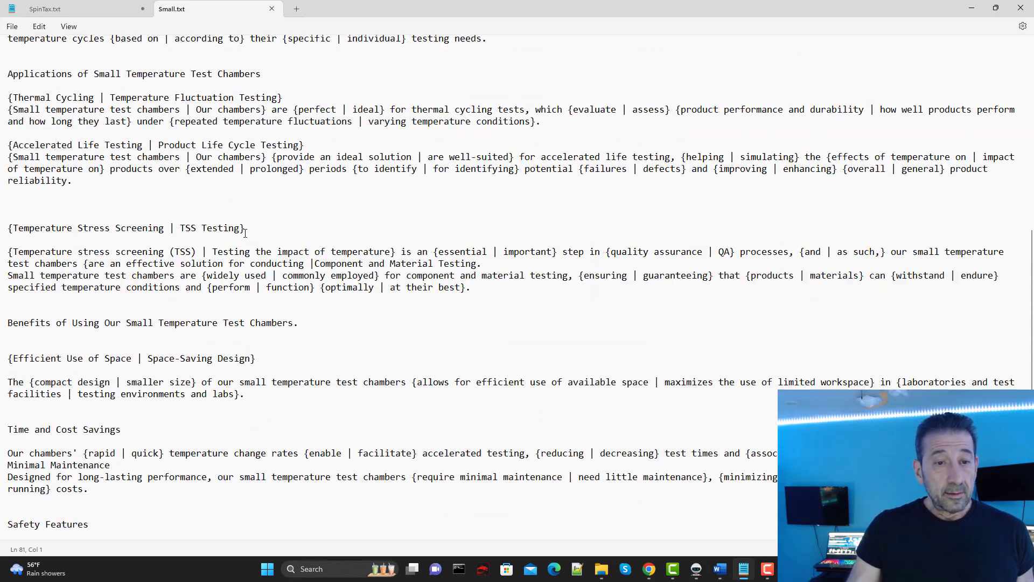
{"action": "left_click_drag", "start_coordinate": [384, 157], "coordinate": [2, 41]}
{"action": "left_click_drag", "start_coordinate": [223, 232], "coordinate": [7, 179]}
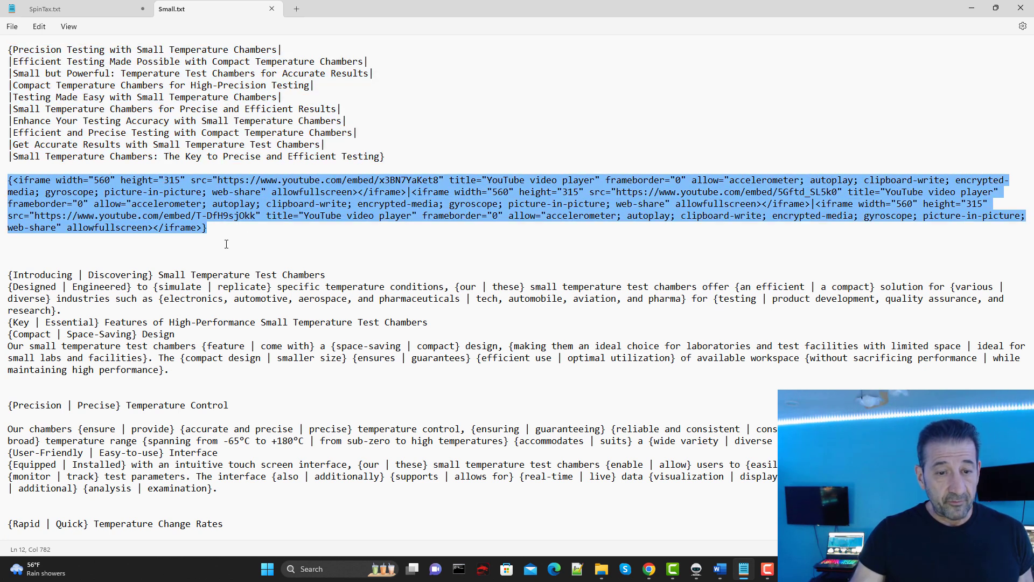
Highlight the closing "Maximizing" paragraph with its spun test-chamber links, and return to the Money Robot campaign window
{"action": "scroll", "coordinate": [256, 238], "scroll_direction": "down", "scroll_amount": 20}
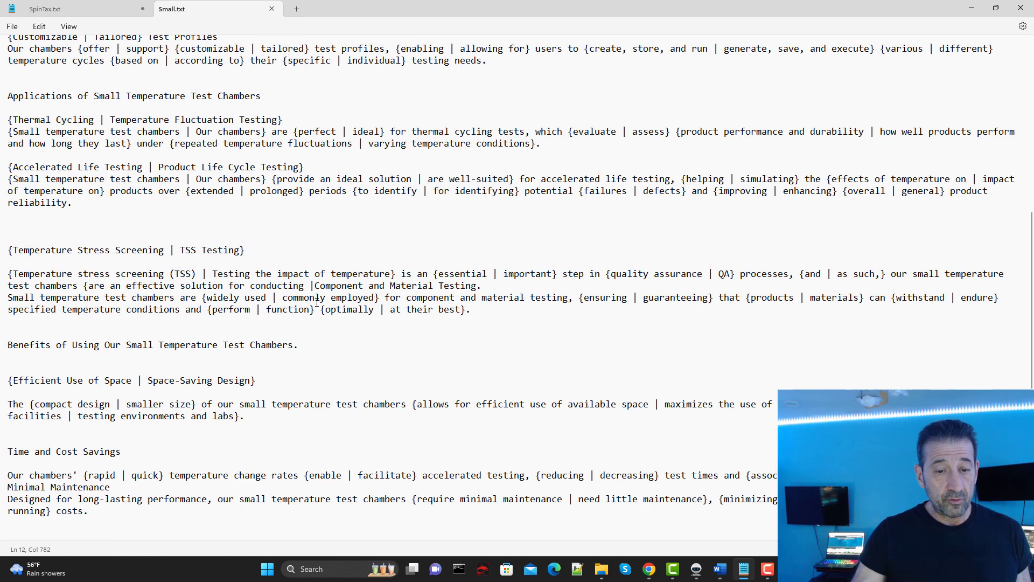
{"action": "scroll", "coordinate": [302, 345], "scroll_direction": "down", "scroll_amount": 1}
{"action": "left_click_drag", "start_coordinate": [193, 534], "coordinate": [2, 414]}
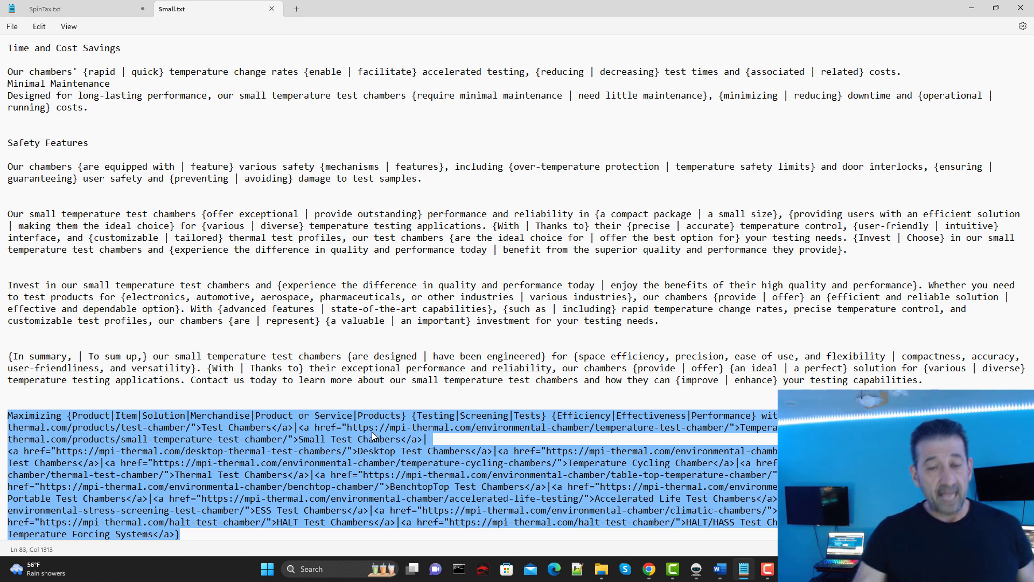
{"action": "key", "text": "ctrl+x"}
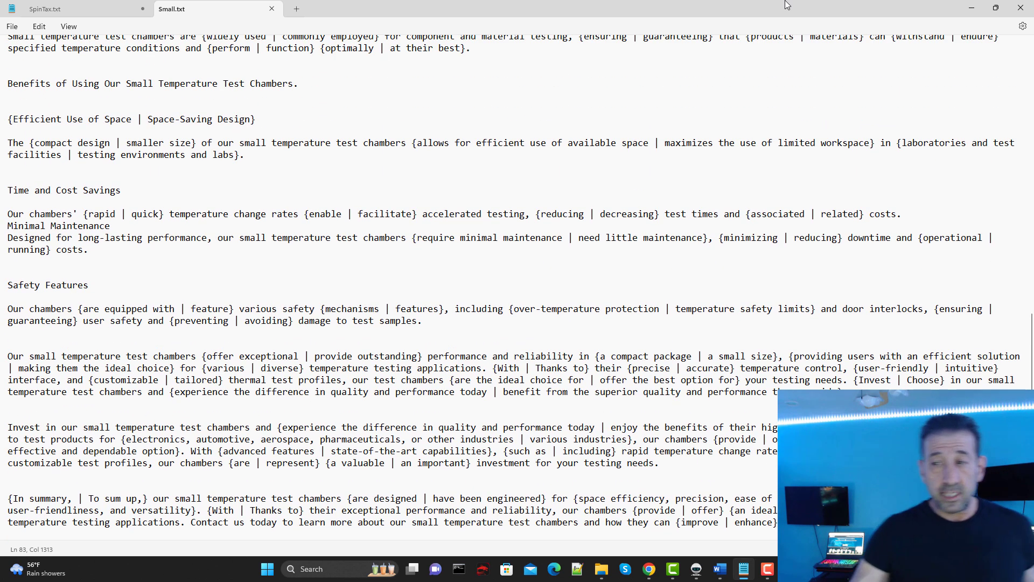
{"action": "left_click", "coordinate": [972, 8]}
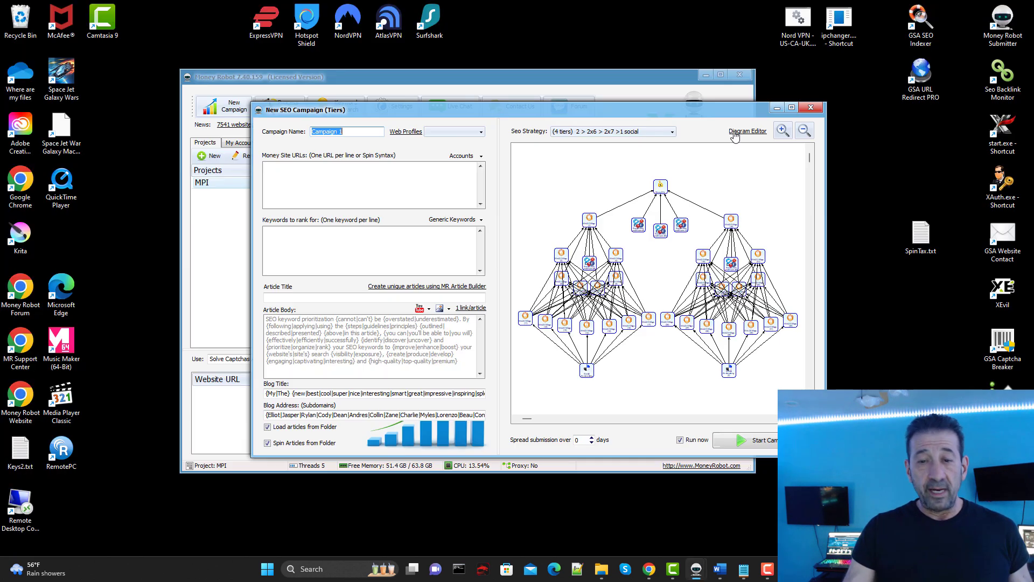
Review the campaign's money site URL field and generic keywords list, and save the generic keywords
{"action": "left_click", "coordinate": [285, 168]}
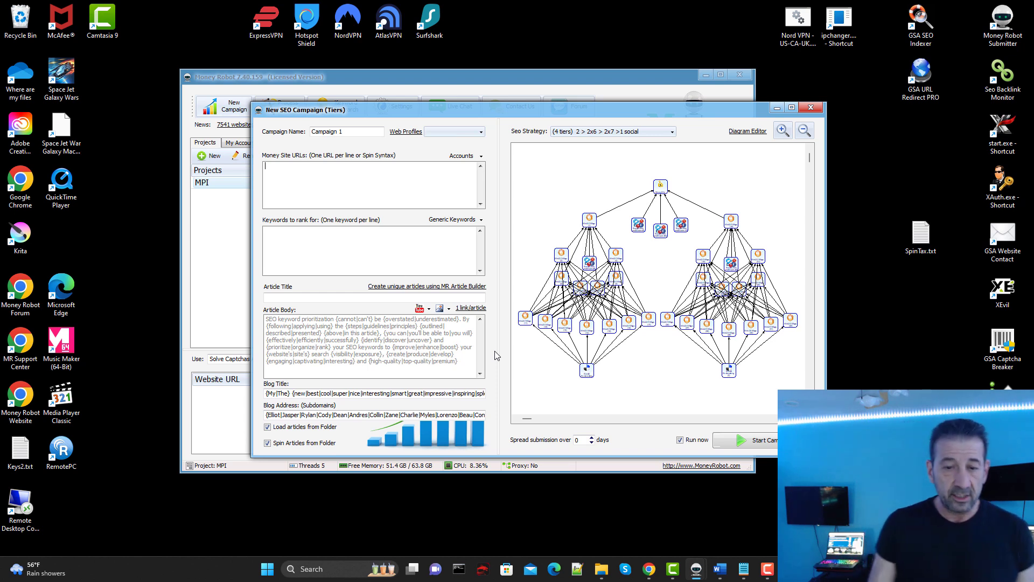
{"action": "left_click", "coordinate": [477, 221]}
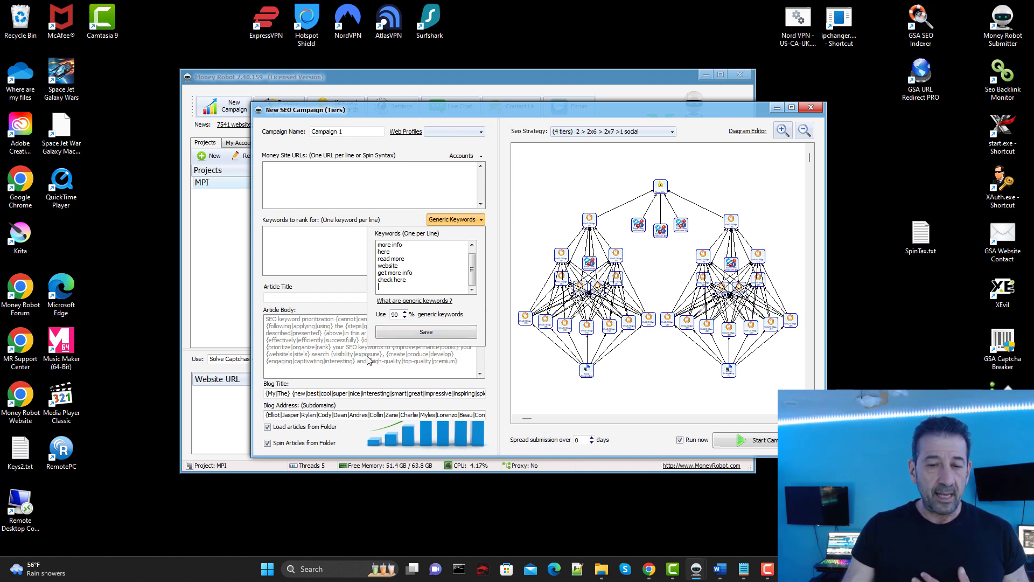
{"action": "left_click", "coordinate": [441, 331]}
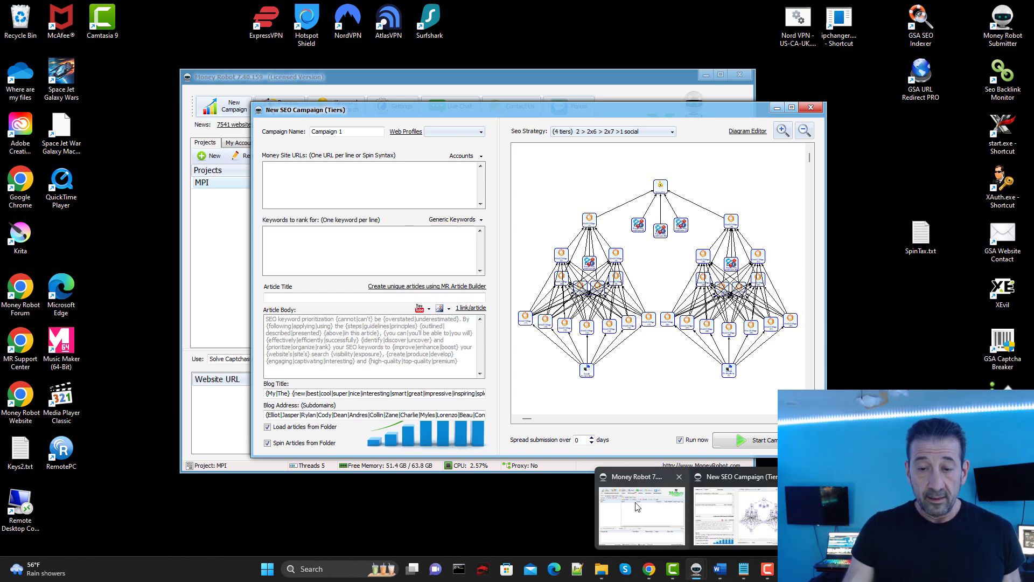
Turn off spinning and loading articles from a folder, and dismiss the folder selection after re-enabling loading
{"action": "left_click", "coordinate": [267, 444]}
{"action": "left_click", "coordinate": [268, 427]}
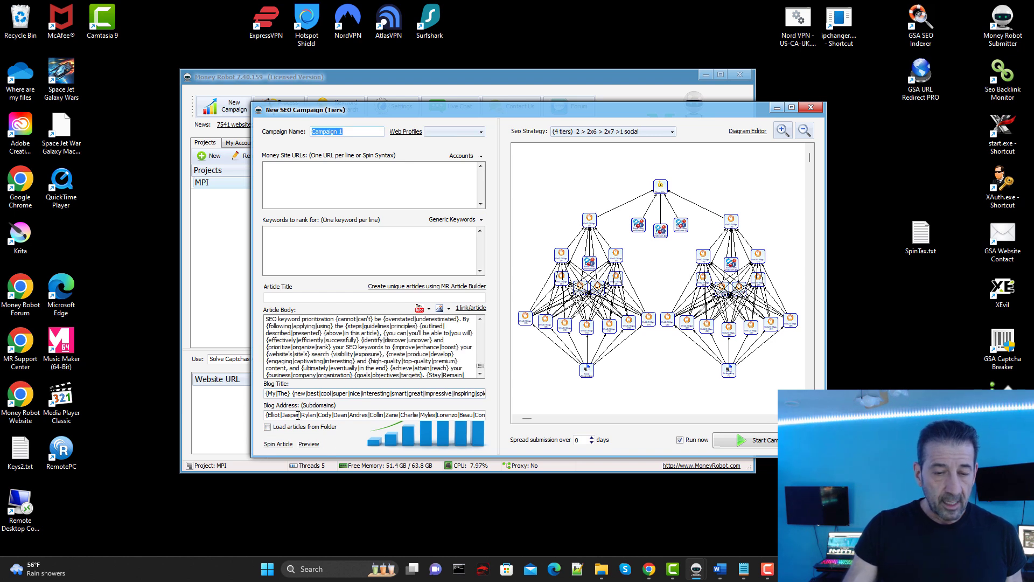
{"action": "left_click", "coordinate": [269, 427]}
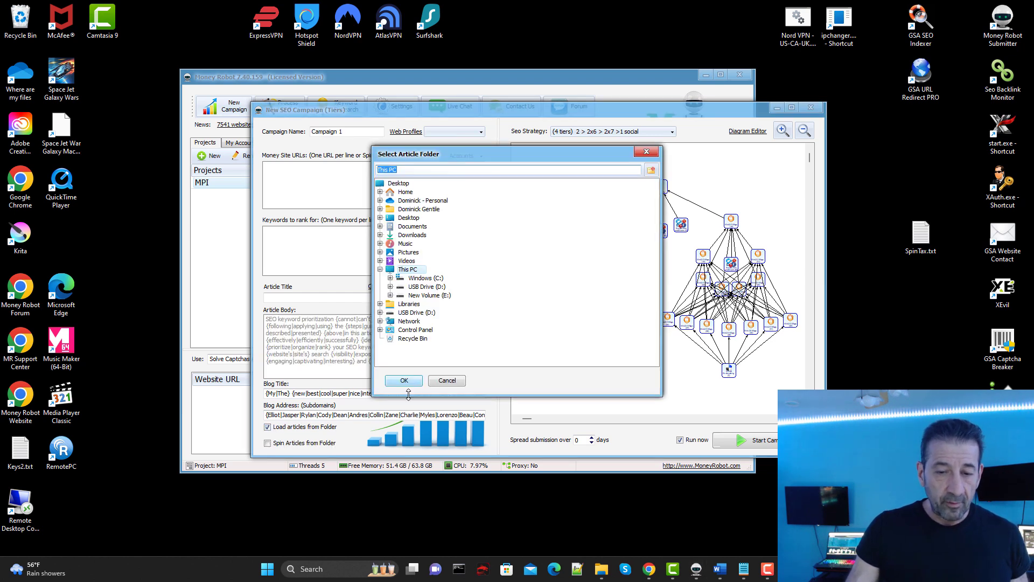
{"action": "left_click", "coordinate": [443, 384]}
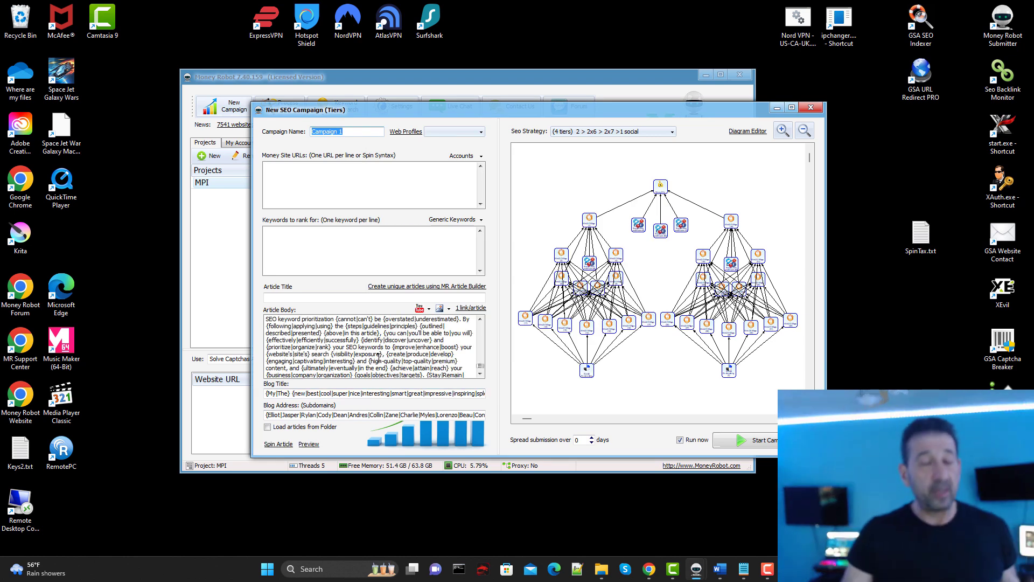
Replace the whole article body with the clipboard contents and preview the spun article
{"action": "right_click", "coordinate": [371, 334]}
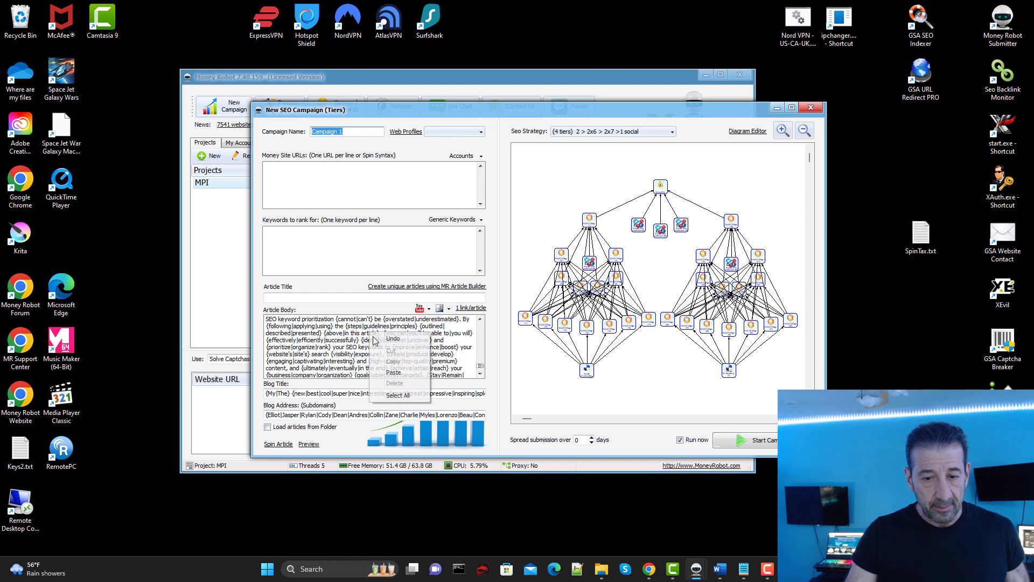
{"action": "left_click", "coordinate": [398, 400]}
{"action": "right_click", "coordinate": [375, 338]}
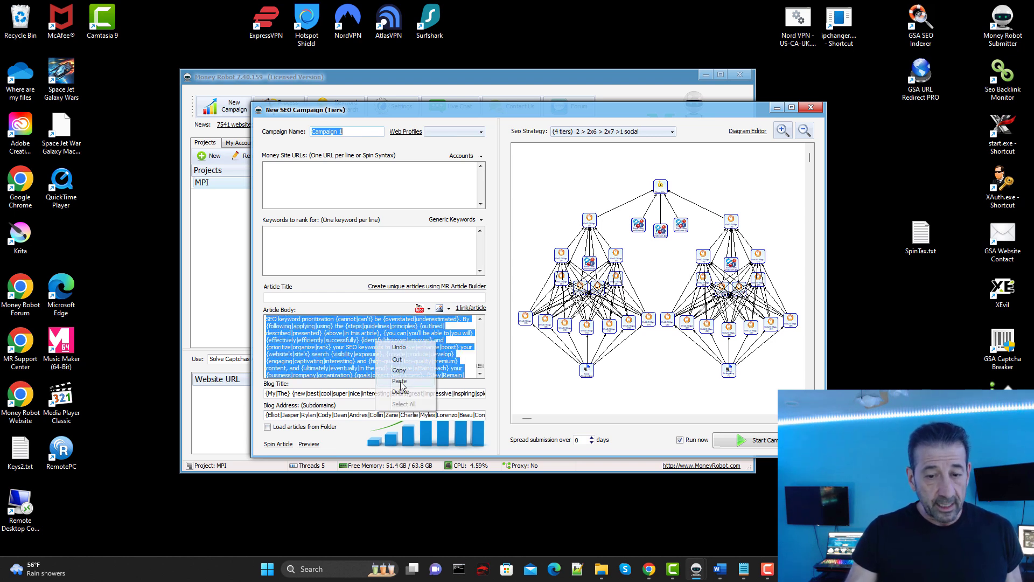
{"action": "left_click", "coordinate": [400, 381]}
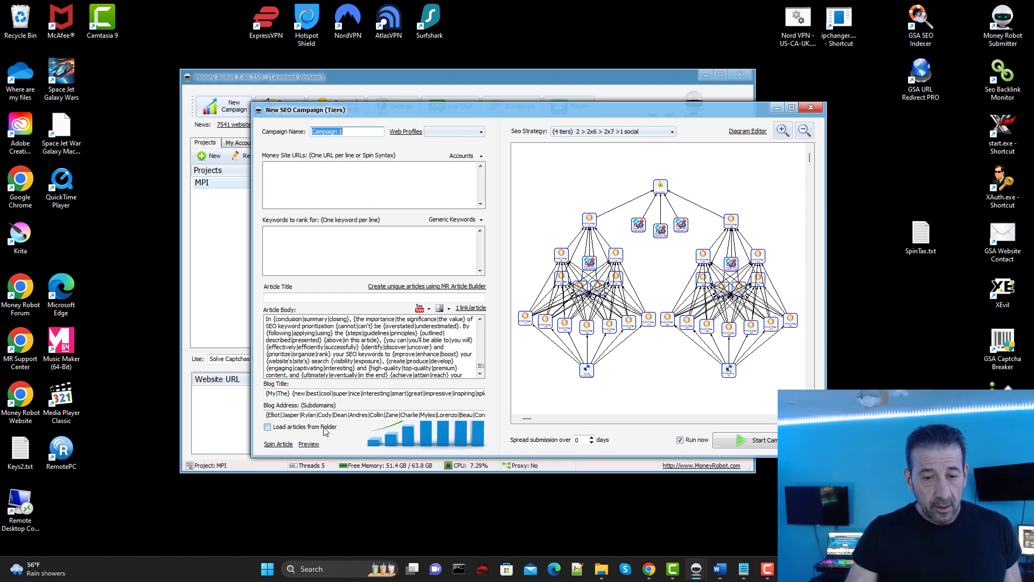
{"action": "left_click", "coordinate": [309, 444]}
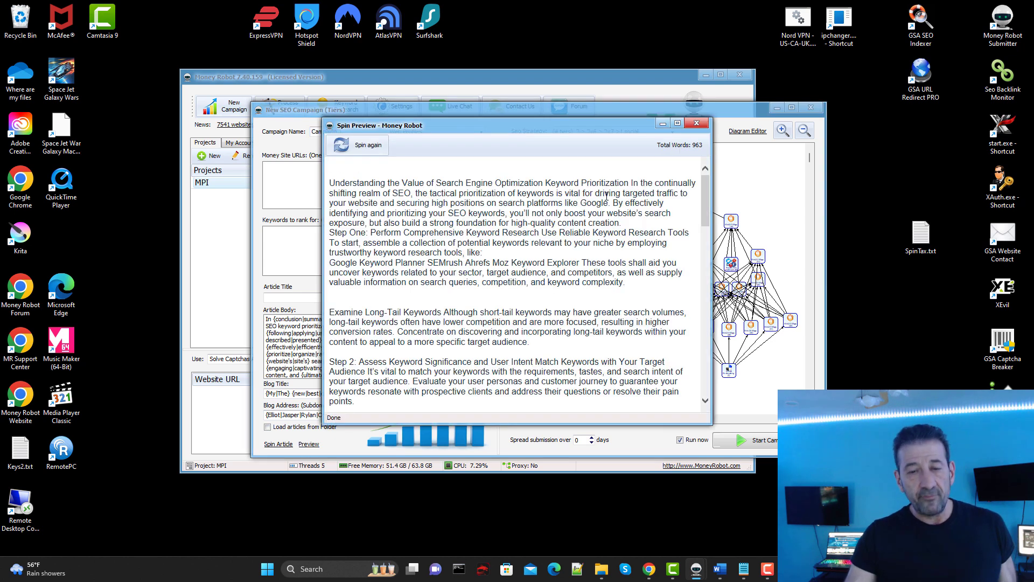
{"action": "left_click_drag", "start_coordinate": [706, 207], "coordinate": [765, 183]}
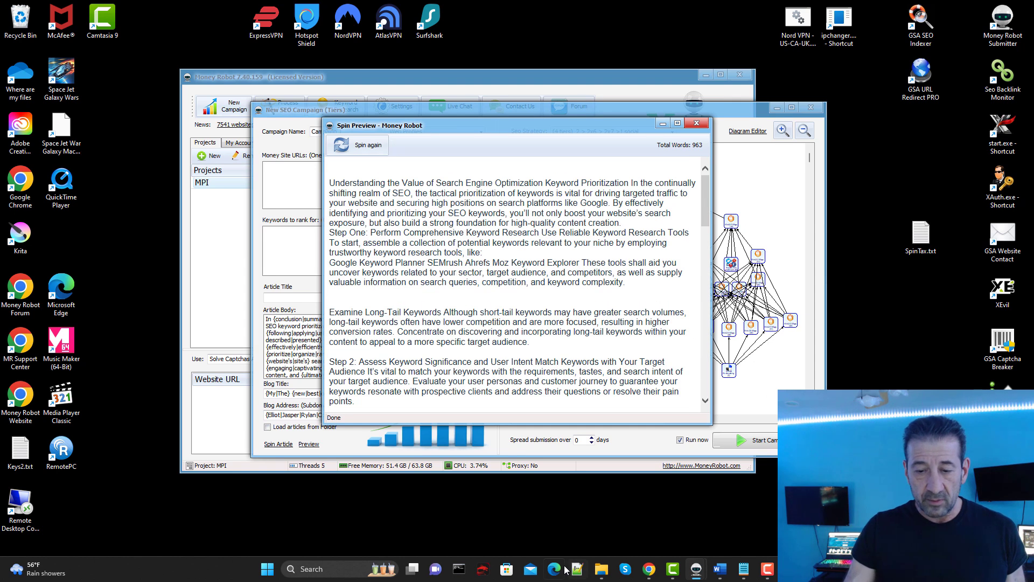
Copy the entire contents of Small.txt in Notepad and return to the Money Robot campaign window
{"action": "left_click", "coordinate": [743, 569]}
{"action": "right_click", "coordinate": [576, 280]}
{"action": "left_click", "coordinate": [552, 346]}
{"action": "right_click", "coordinate": [561, 294]}
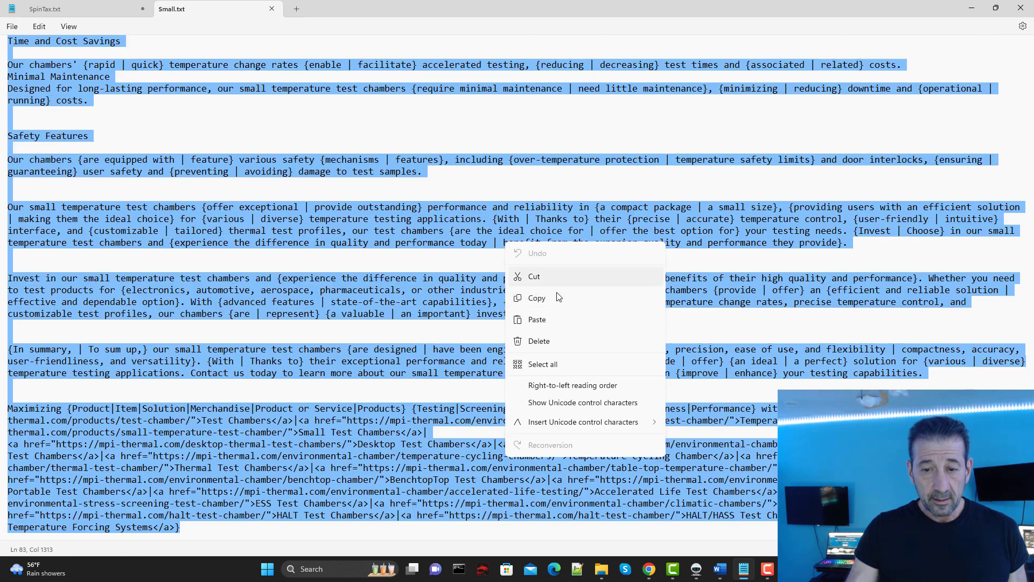
{"action": "left_click", "coordinate": [552, 298]}
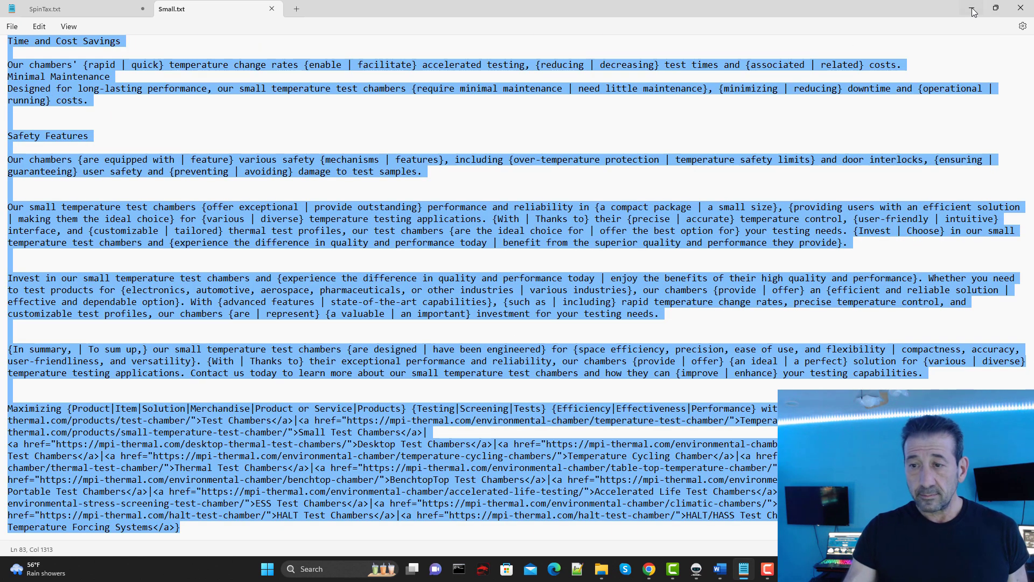
{"action": "left_click", "coordinate": [973, 11]}
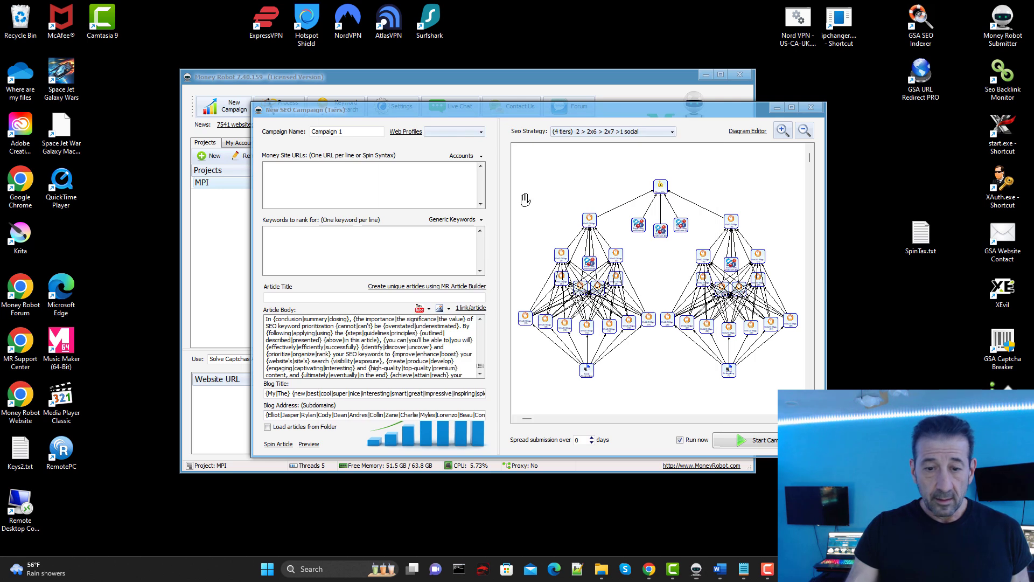
Replace the whole article body with the copied Small.txt spintax article
{"action": "right_click", "coordinate": [394, 327]}
{"action": "left_click", "coordinate": [423, 401]}
{"action": "right_click", "coordinate": [377, 337]}
{"action": "left_click", "coordinate": [405, 384]}
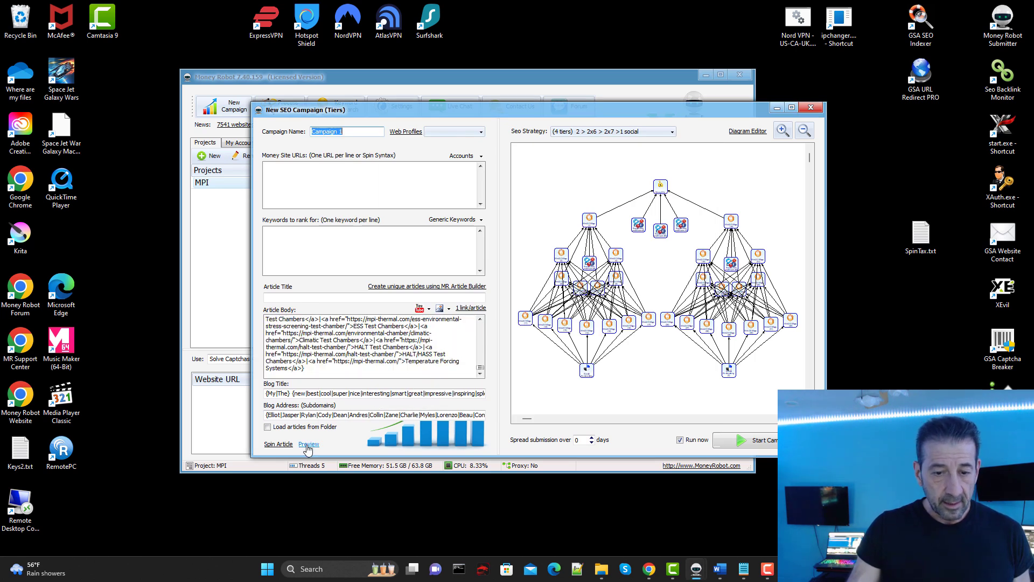
Preview the spun test-chamber article, check its video and closing link, and compare a second spin
{"action": "left_click", "coordinate": [309, 444]}
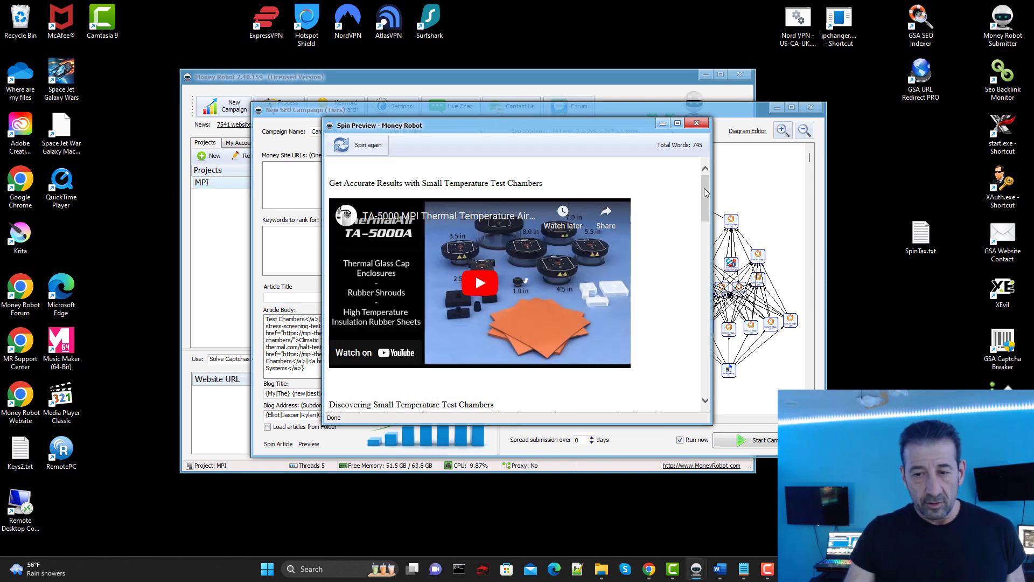
{"action": "left_click_drag", "start_coordinate": [707, 189], "coordinate": [755, 391]}
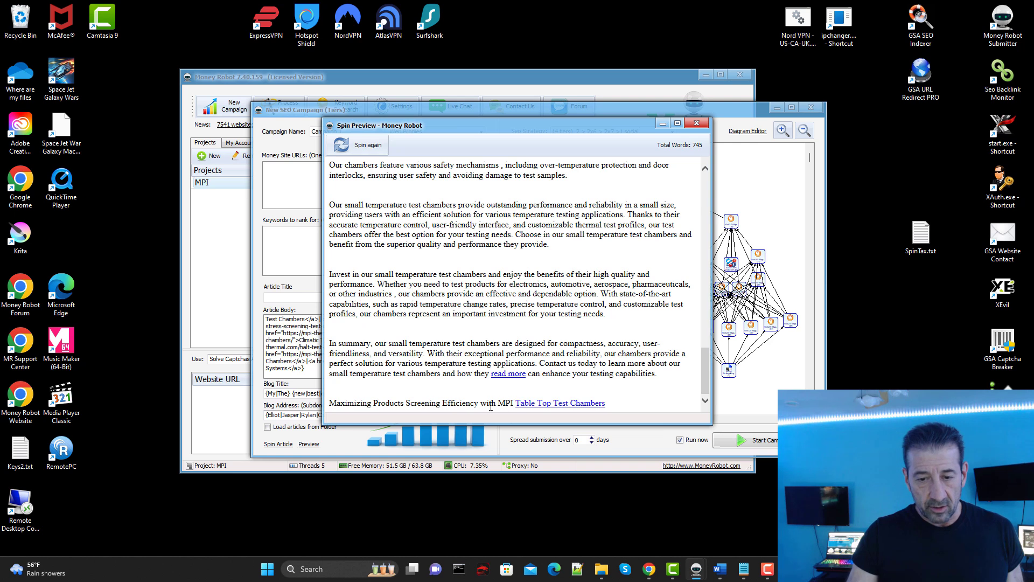
{"action": "left_click", "coordinate": [363, 150]}
{"action": "left_click_drag", "start_coordinate": [708, 187], "coordinate": [711, 394]}
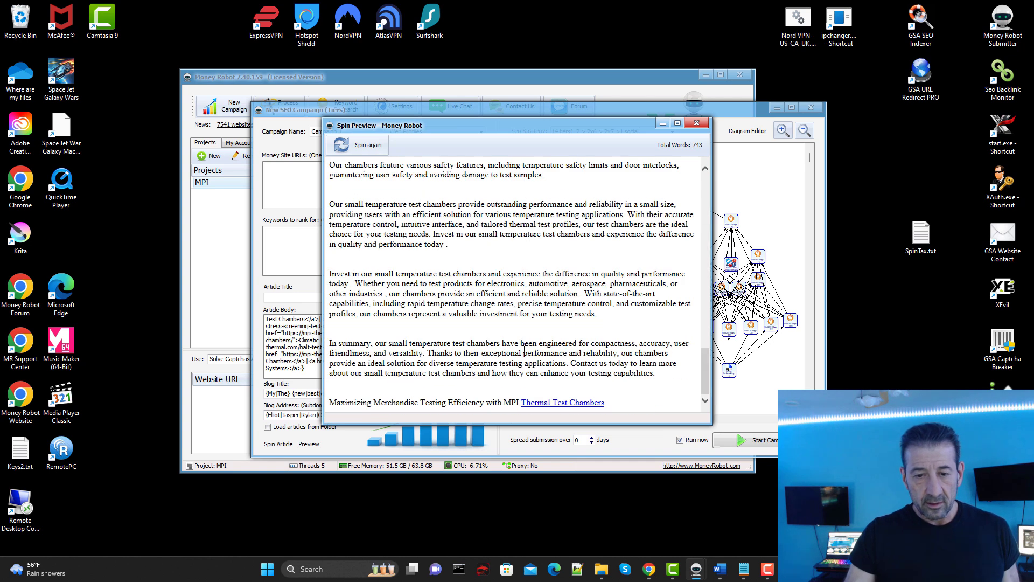
{"action": "left_click", "coordinate": [696, 123]}
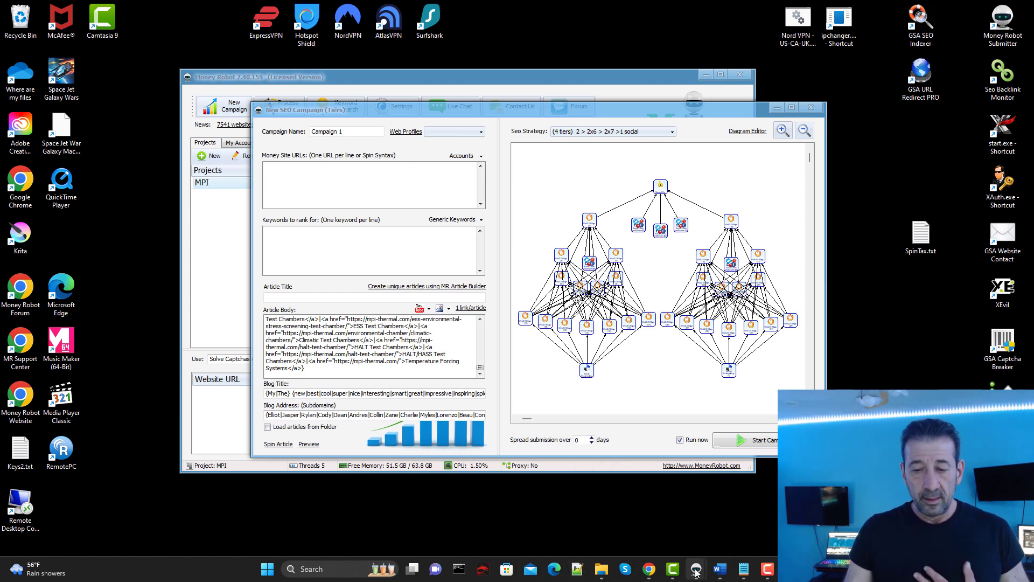
Highlight the SEO keyword, review the end of the article body, and preview the spun article down to its closing paragraphs
{"action": "left_click", "coordinate": [649, 569]}
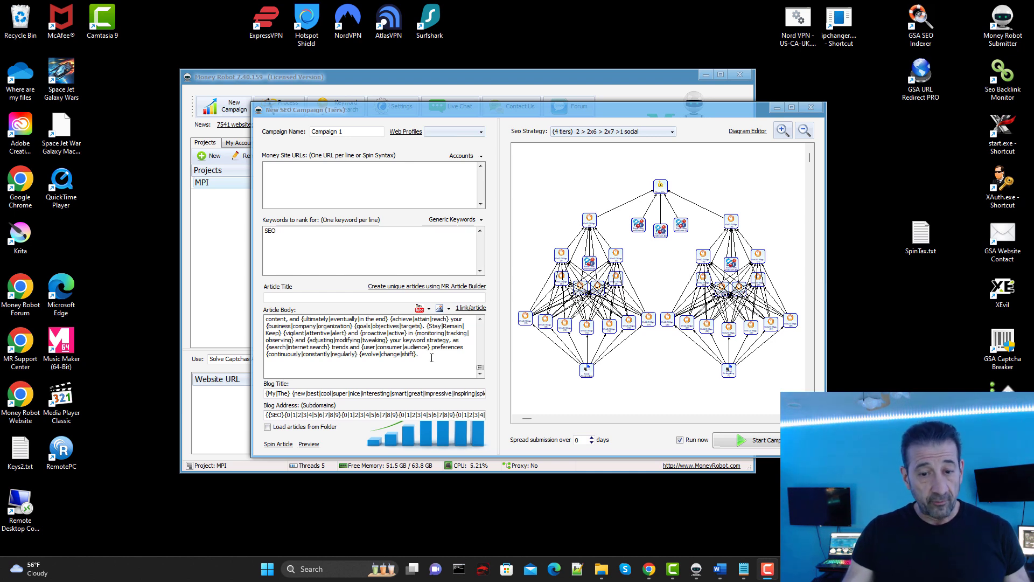
{"action": "scroll", "coordinate": [420, 328], "scroll_direction": "up", "scroll_amount": 1}
{"action": "scroll", "coordinate": [413, 340], "scroll_direction": "up", "scroll_amount": 10}
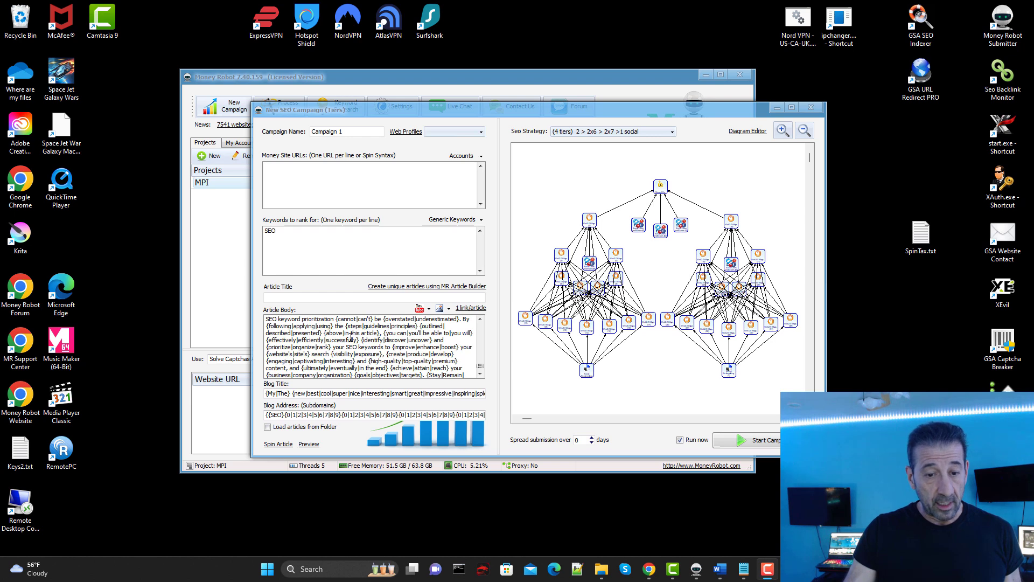
{"action": "double_click", "coordinate": [274, 231]}
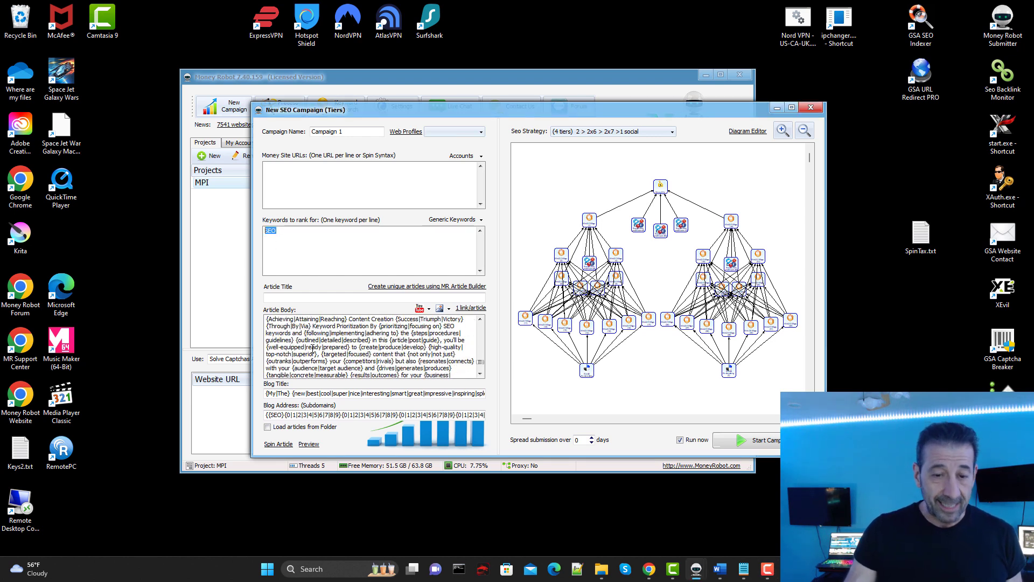
{"action": "scroll", "coordinate": [343, 347], "scroll_direction": "up", "scroll_amount": 3}
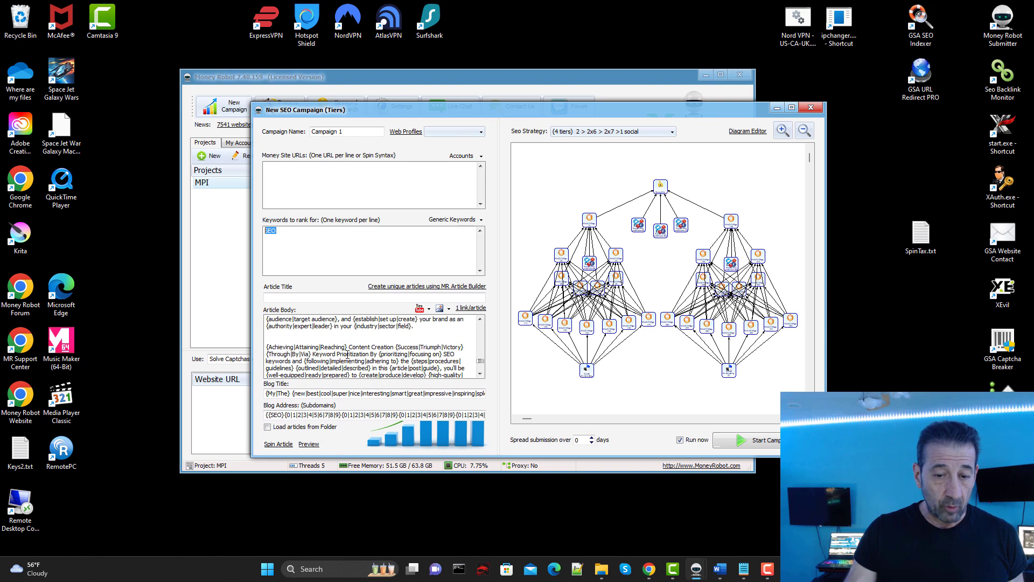
{"action": "left_click", "coordinate": [309, 445]}
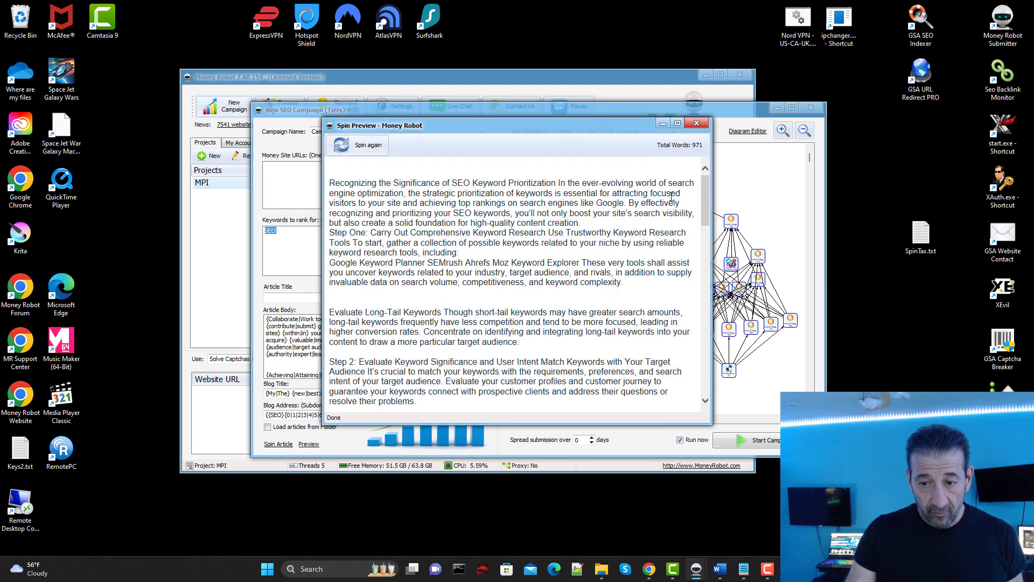
{"action": "left_click_drag", "start_coordinate": [708, 197], "coordinate": [742, 376]}
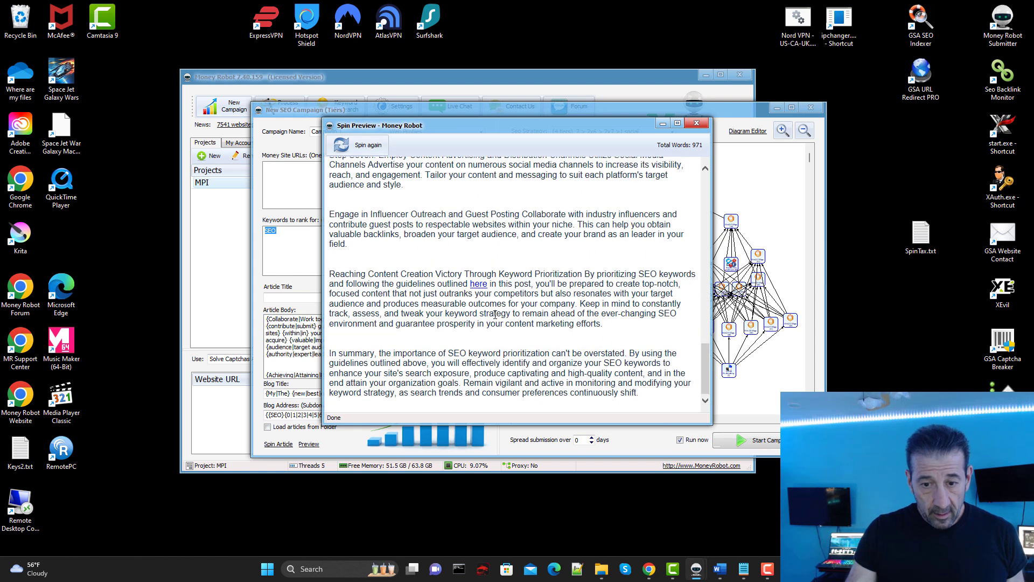
Spin the previewed article two more times, checking where the inserted link lands in each version, and close the preview
{"action": "left_click", "coordinate": [365, 145]}
{"action": "left_click_drag", "start_coordinate": [706, 205], "coordinate": [706, 304]}
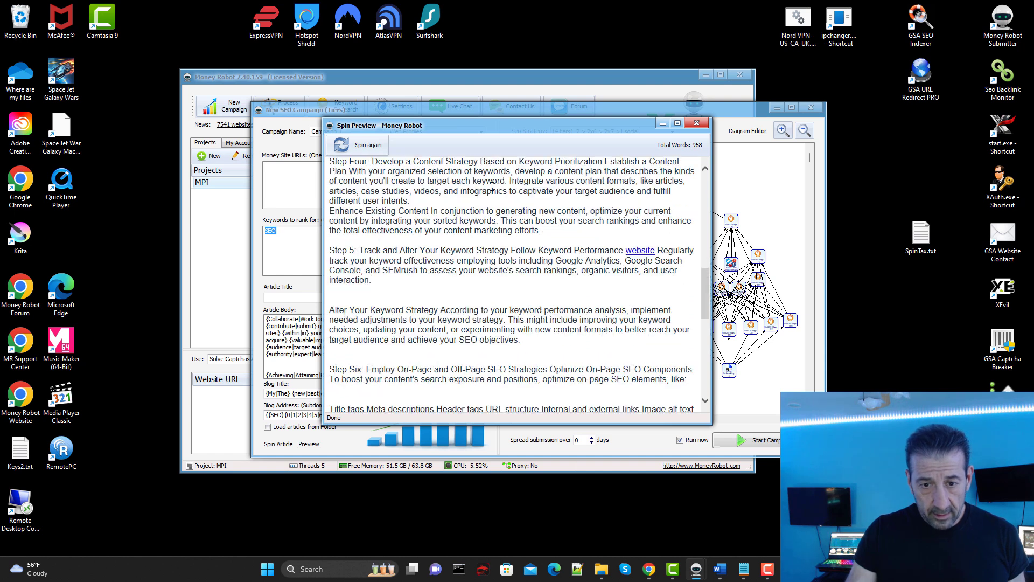
{"action": "left_click", "coordinate": [368, 145]}
{"action": "left_click_drag", "start_coordinate": [706, 212], "coordinate": [728, 326]}
{"action": "scroll", "coordinate": [681, 286], "scroll_direction": "up", "scroll_amount": 1}
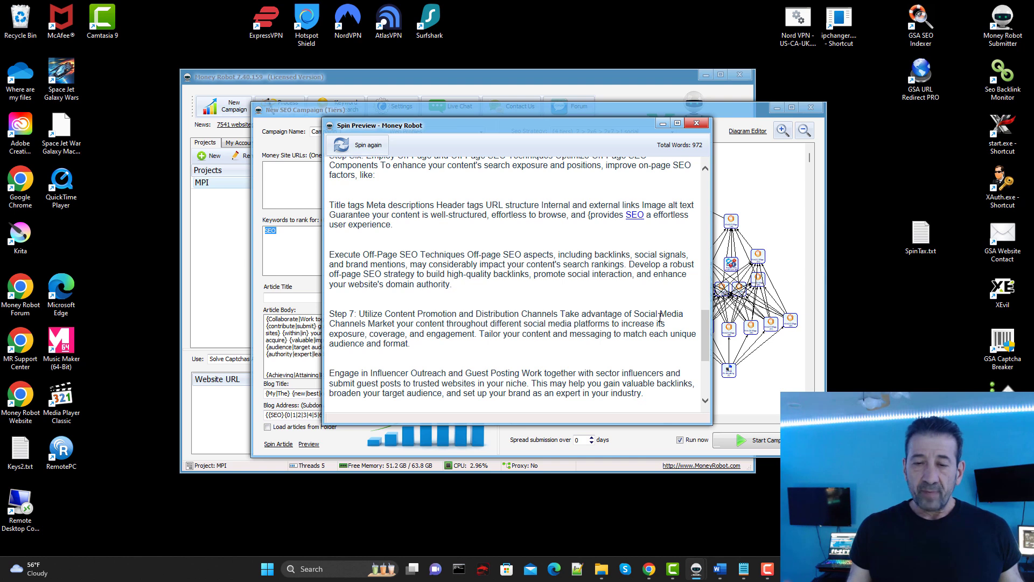
{"action": "left_click", "coordinate": [697, 125]}
Open a new spin preview and examine the article's steps and inserted link for unspun or faulty passages
{"action": "scroll", "coordinate": [418, 345], "scroll_direction": "down", "scroll_amount": 10}
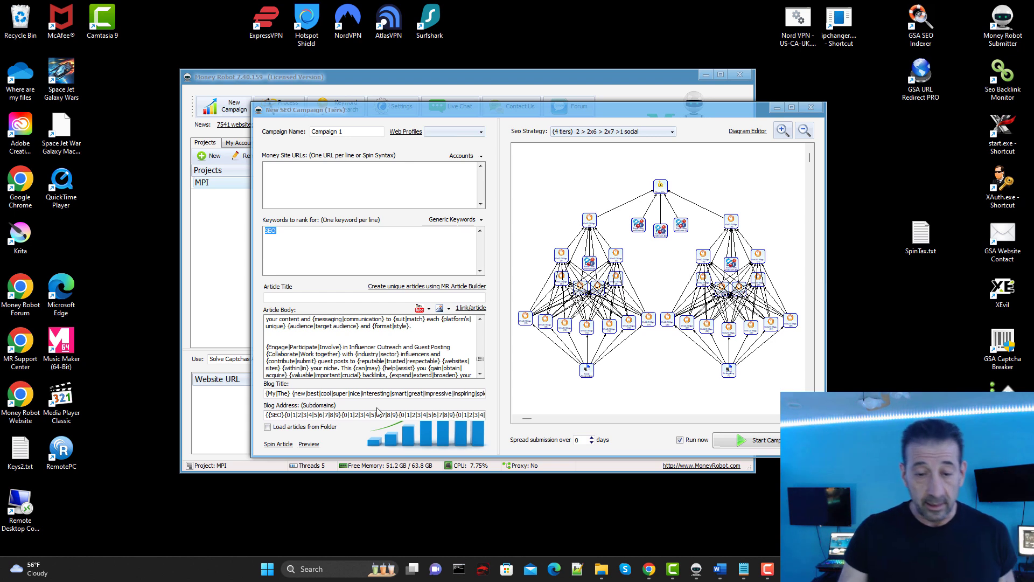
{"action": "left_click", "coordinate": [309, 444]}
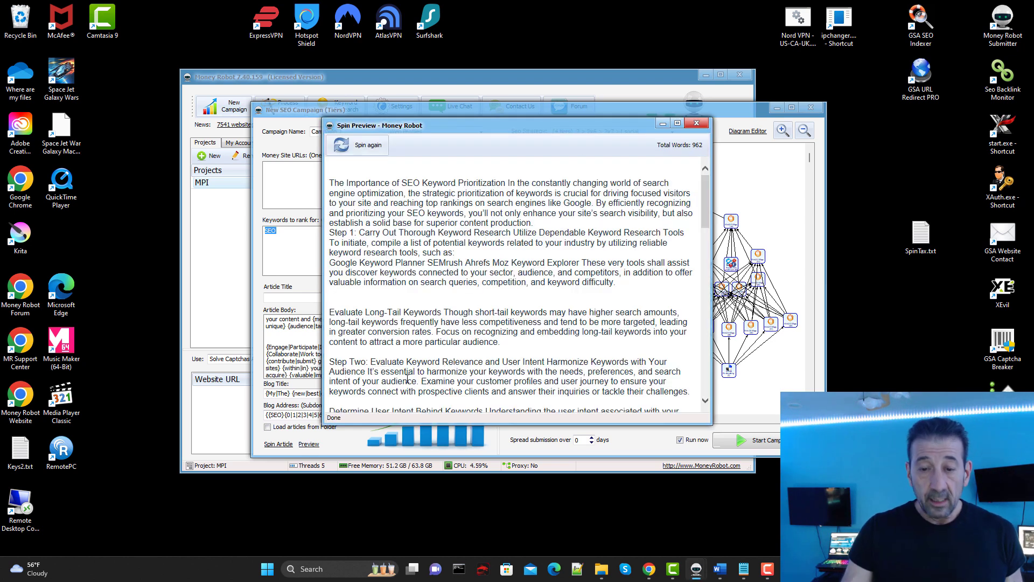
{"action": "left_click_drag", "start_coordinate": [704, 208], "coordinate": [719, 374]}
{"action": "scroll", "coordinate": [614, 347], "scroll_direction": "up", "scroll_amount": 15}
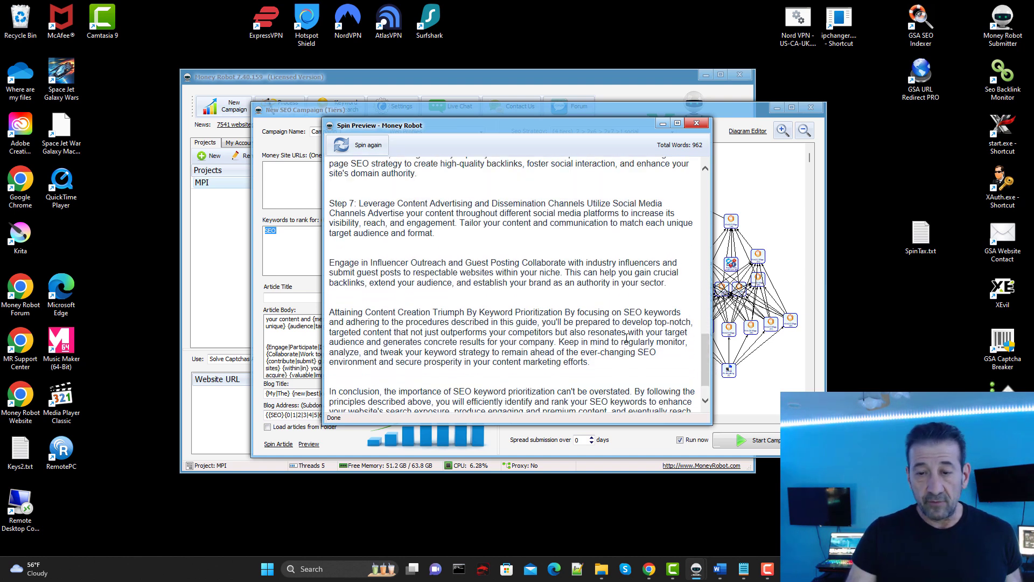
{"action": "scroll", "coordinate": [558, 244], "scroll_direction": "up", "scroll_amount": 5}
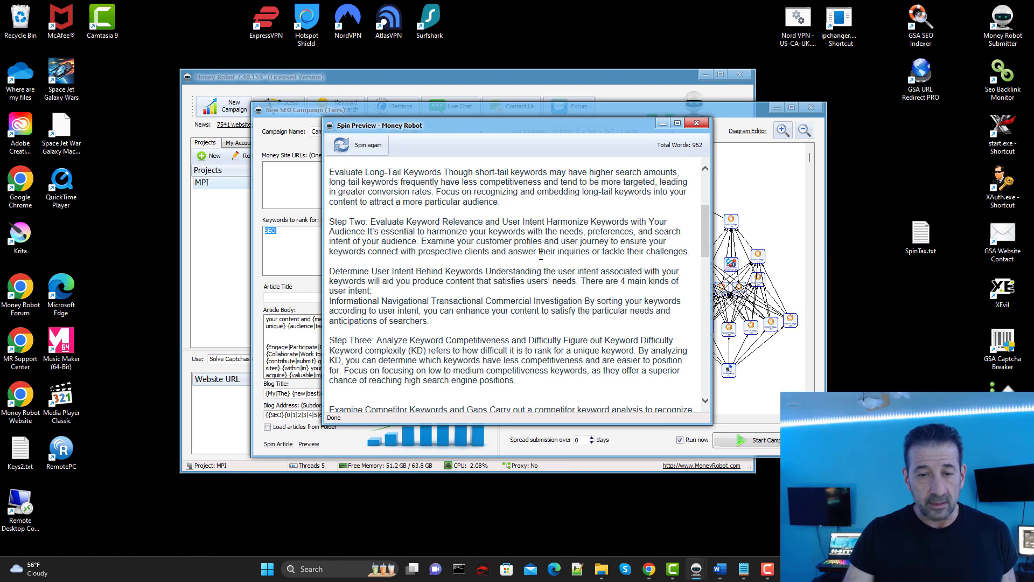
{"action": "scroll", "coordinate": [522, 257], "scroll_direction": "down", "scroll_amount": 4}
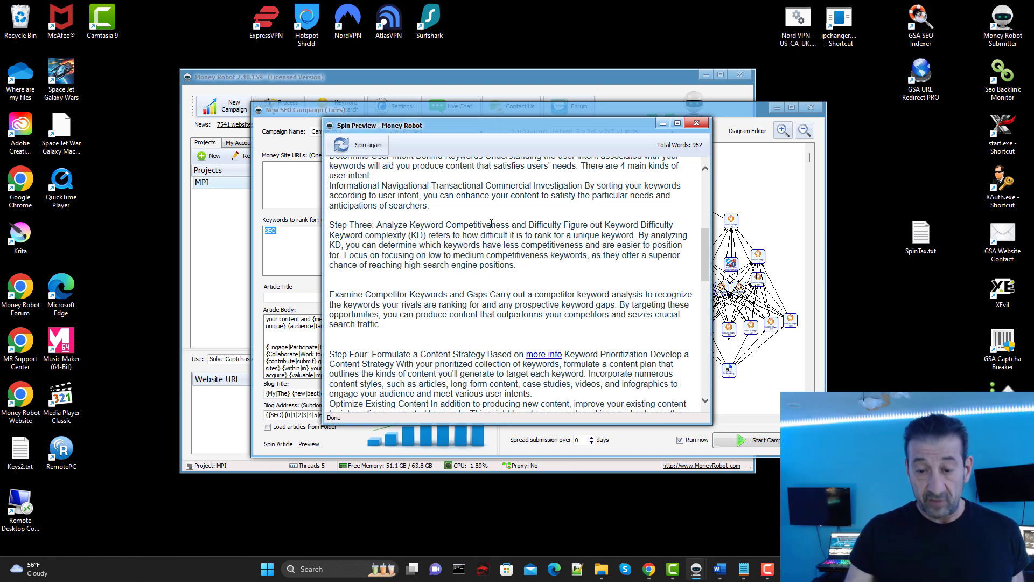
{"action": "scroll", "coordinate": [703, 271], "scroll_direction": "up", "scroll_amount": 1}
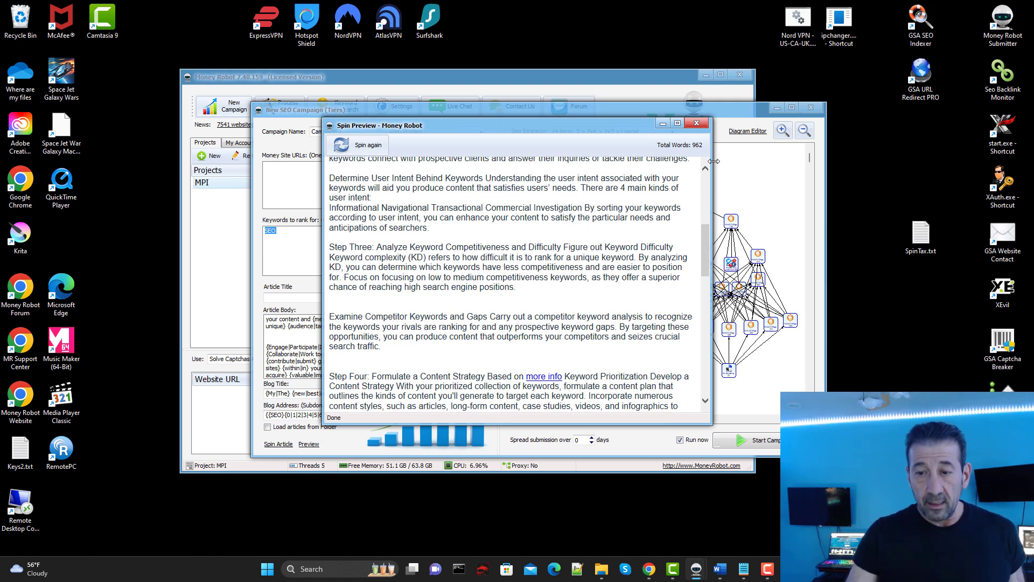
{"action": "left_click", "coordinate": [696, 123]}
Enlarge the campaign window and return to the start of the article body
{"action": "scroll", "coordinate": [422, 326], "scroll_direction": "up", "scroll_amount": 2}
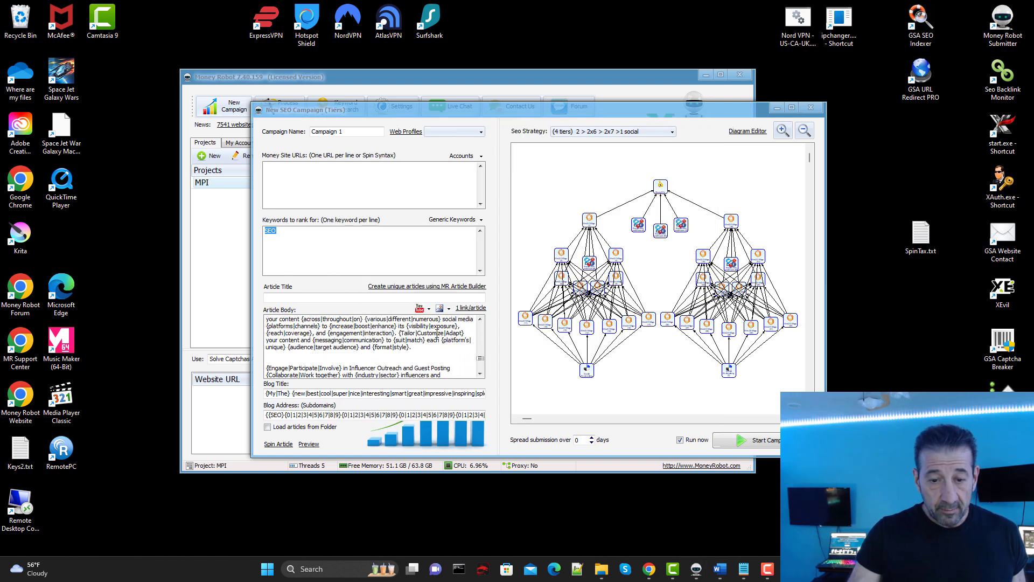
{"action": "scroll", "coordinate": [377, 345], "scroll_direction": "up", "scroll_amount": 10}
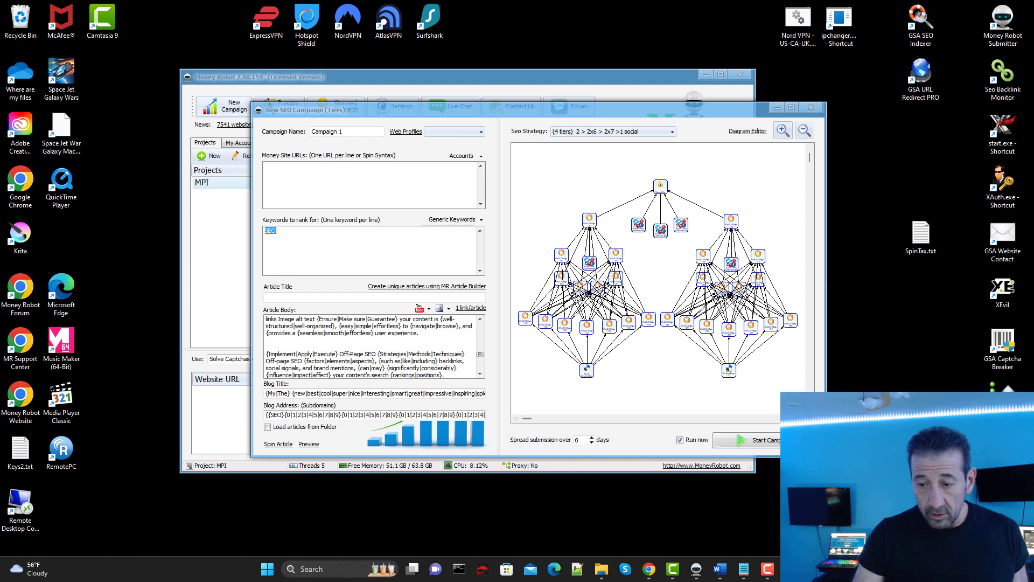
{"action": "left_click", "coordinate": [265, 231]}
{"action": "left_click_drag", "start_coordinate": [826, 456], "coordinate": [886, 478]}
{"action": "left_click_drag", "start_coordinate": [481, 370], "coordinate": [487, 318]}
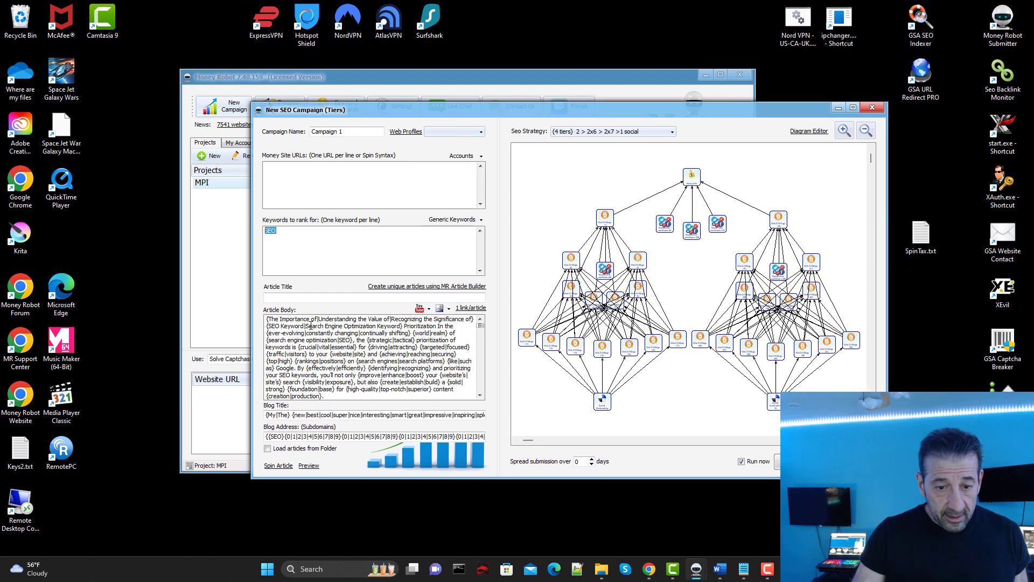
Start an outer spin group with { before the article's introduction and add a | separator after the introductory paragraph
{"action": "left_click", "coordinate": [267, 361]}
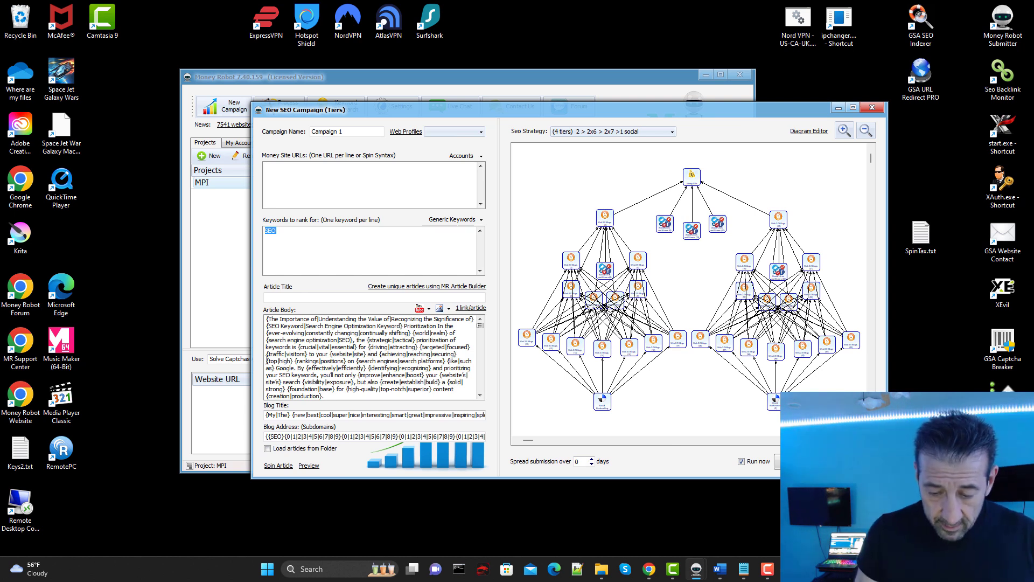
{"action": "type", "text": "{"}
{"action": "left_click", "coordinate": [482, 396]}
{"action": "left_click", "coordinate": [481, 397]}
{"action": "left_click", "coordinate": [481, 397]}
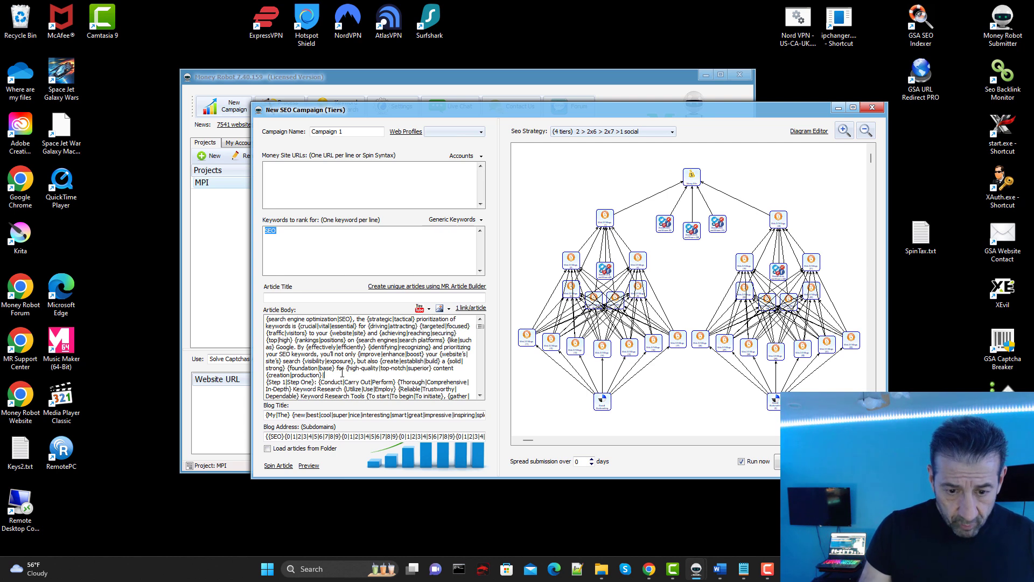
{"action": "scroll", "coordinate": [342, 373], "scroll_direction": "up", "scroll_amount": 3}
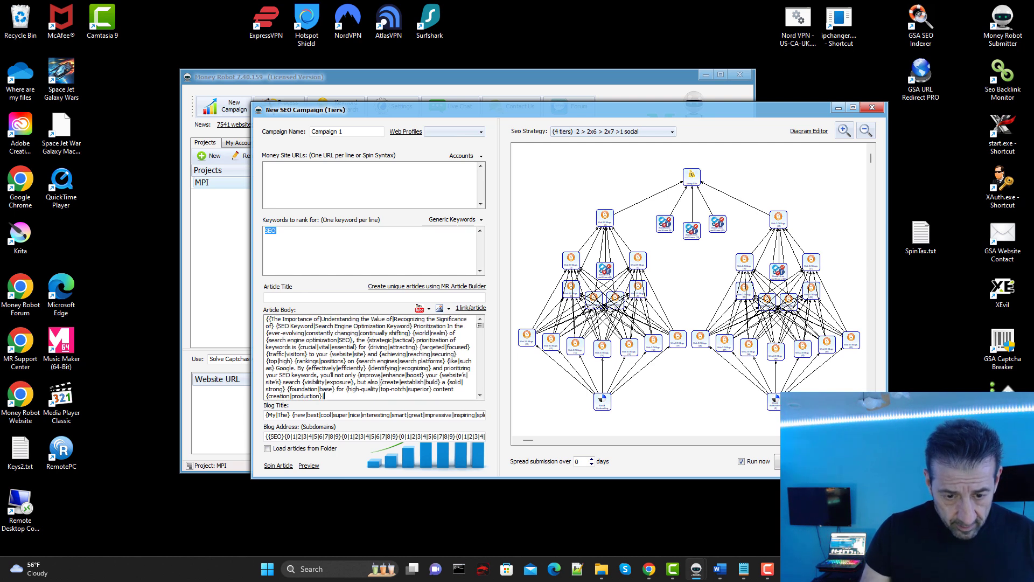
Close the outer spin group with } after the Step One paragraph ending in {difficulty|complexity}
{"action": "scroll", "coordinate": [480, 396], "scroll_direction": "down", "scroll_amount": 6}
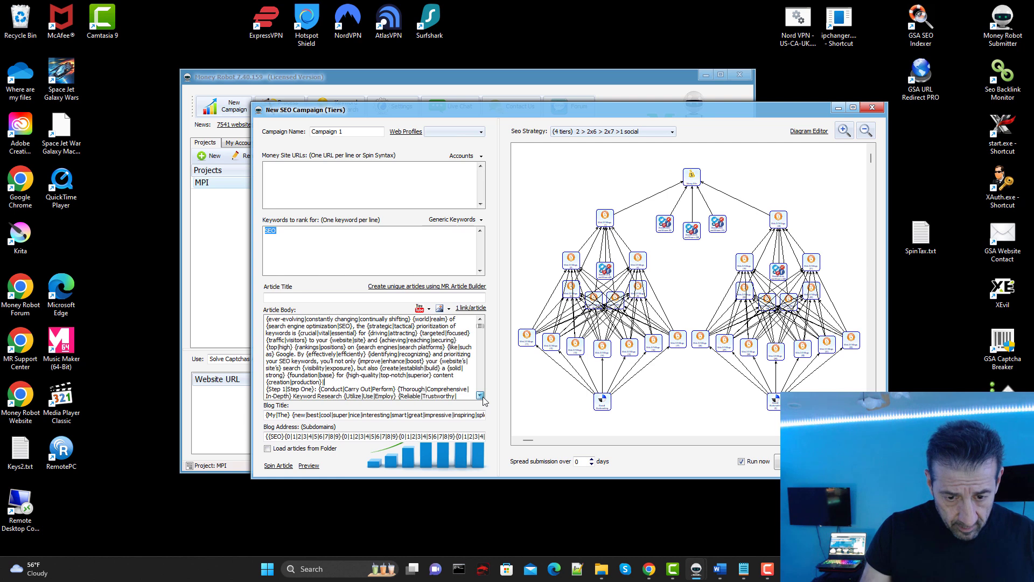
{"action": "scroll", "coordinate": [480, 395], "scroll_direction": "down", "scroll_amount": 7}
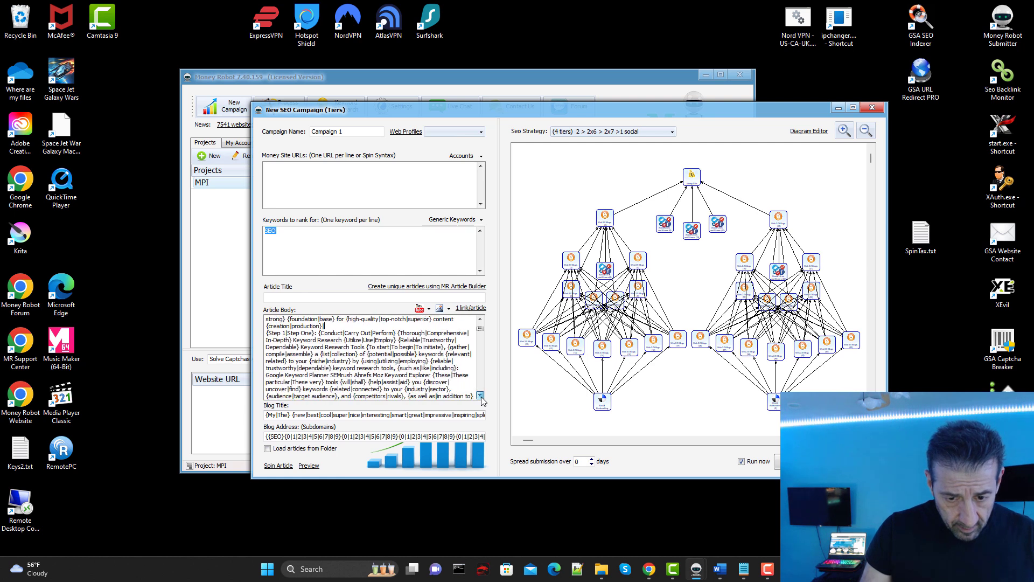
{"action": "scroll", "coordinate": [480, 396], "scroll_direction": "down", "scroll_amount": 4}
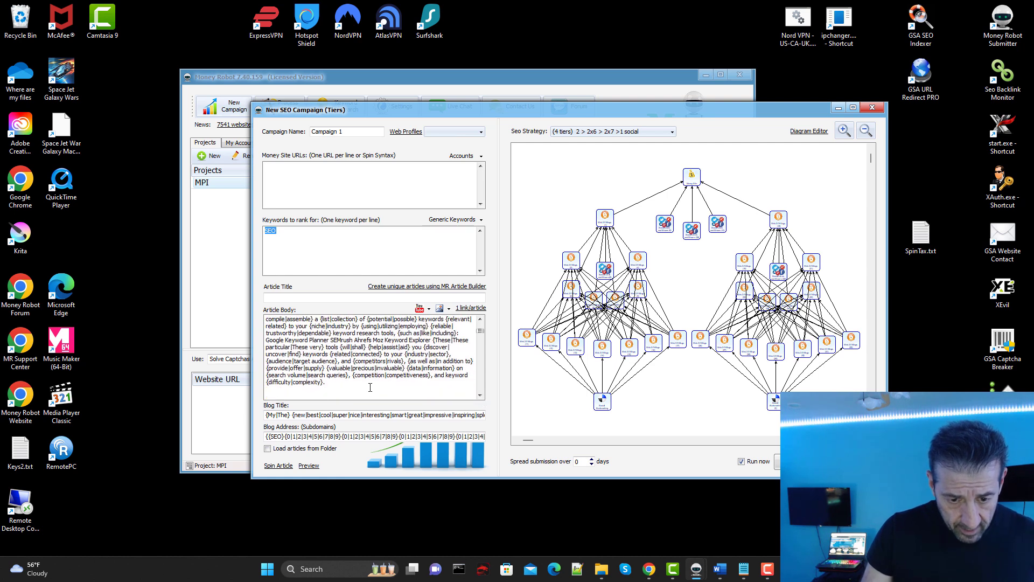
{"action": "left_click", "coordinate": [334, 385]}
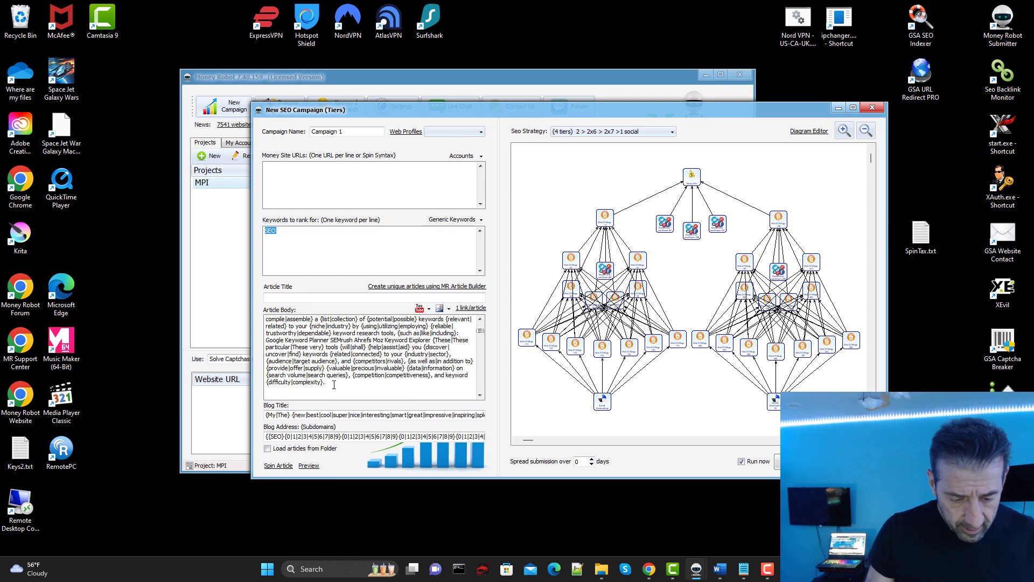
{"action": "type", "text": "}"}
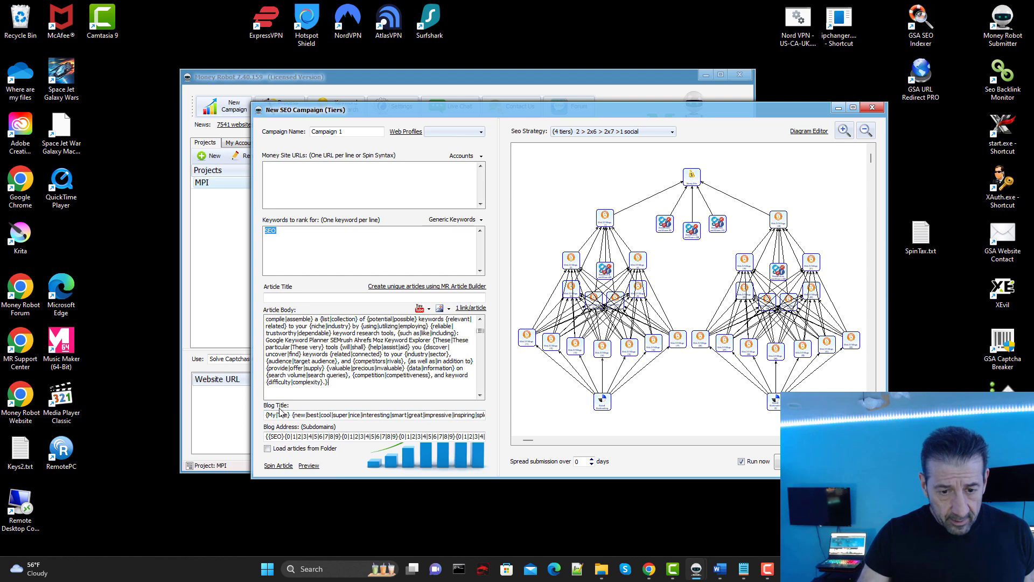
Preview the spun article and respin it several times, checking which opening paragraph each version uses
{"action": "left_click", "coordinate": [308, 465]}
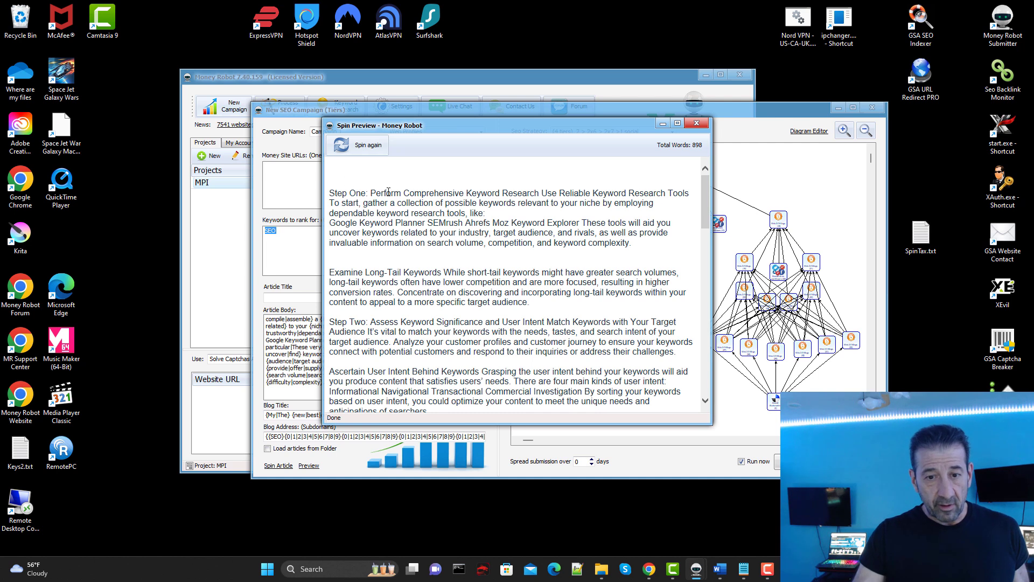
{"action": "left_click", "coordinate": [367, 145]}
{"action": "left_click", "coordinate": [367, 145]}
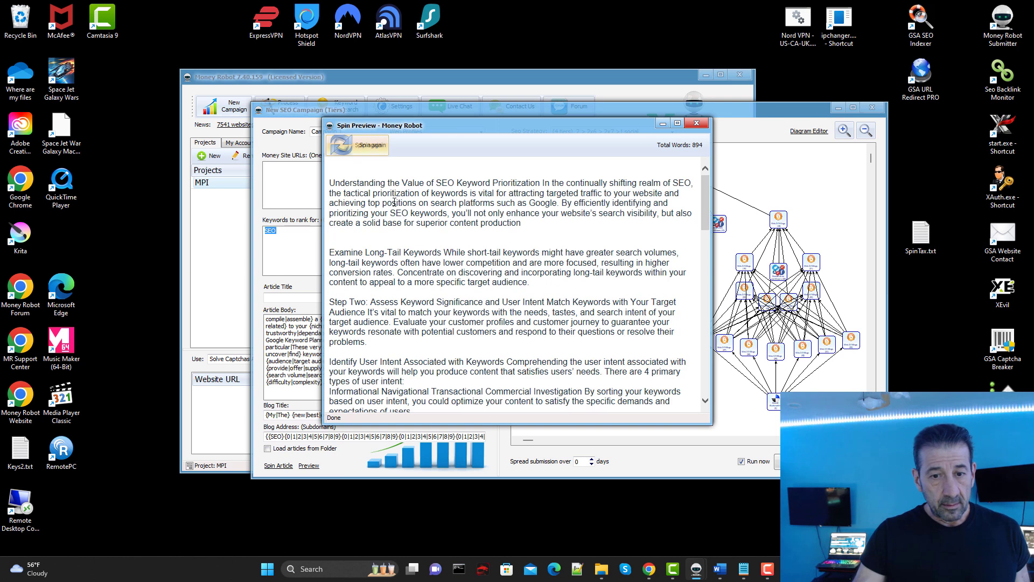
{"action": "left_click", "coordinate": [355, 142]}
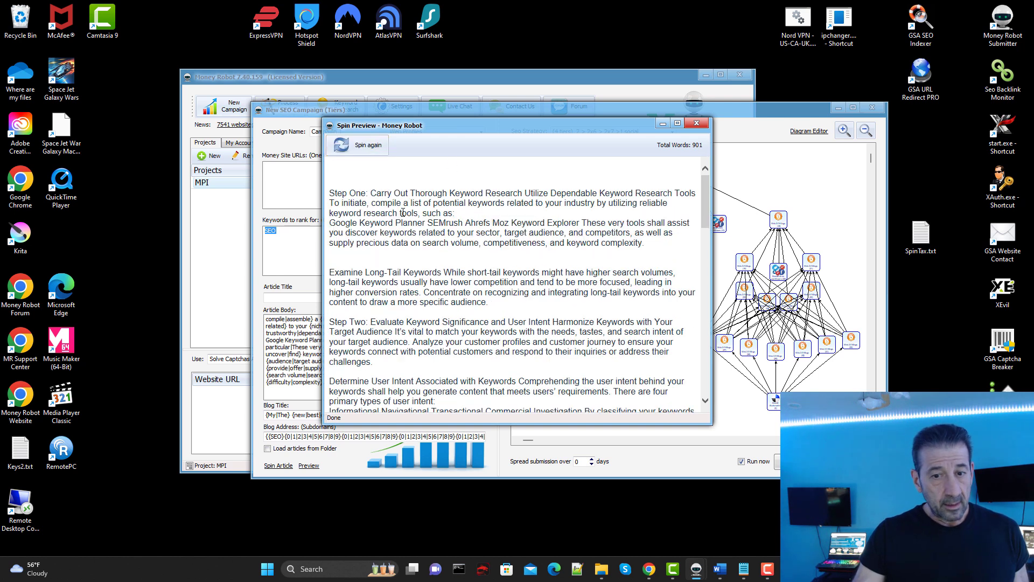
{"action": "left_click", "coordinate": [359, 144]}
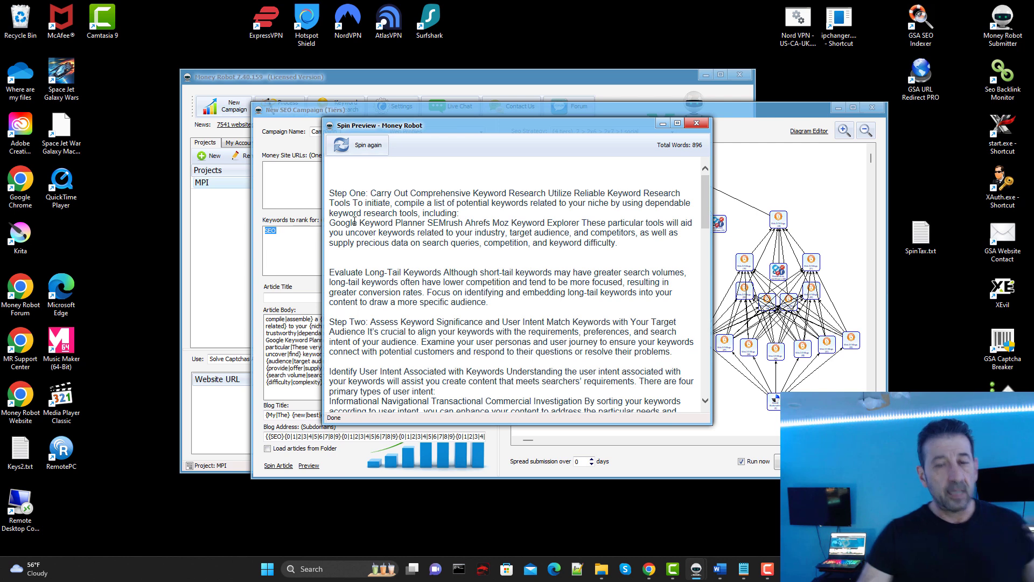
{"action": "left_click", "coordinate": [361, 145]}
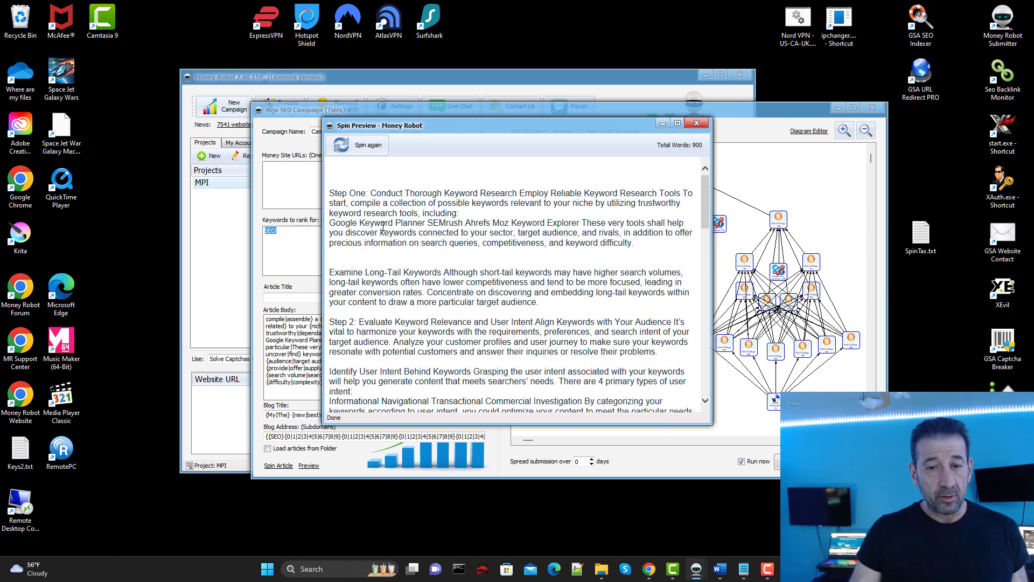
{"action": "left_click", "coordinate": [370, 151]}
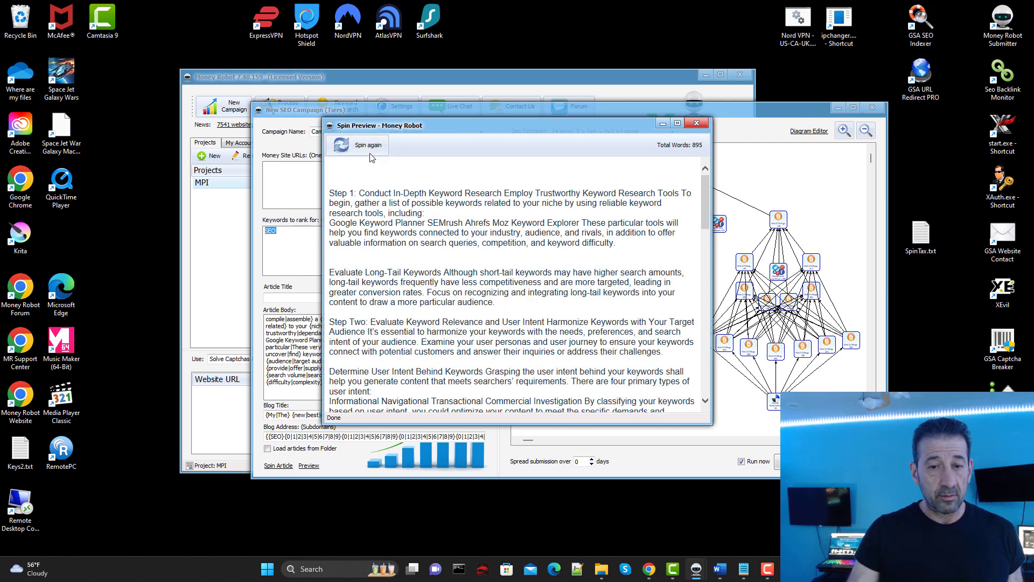
{"action": "left_click", "coordinate": [369, 152]}
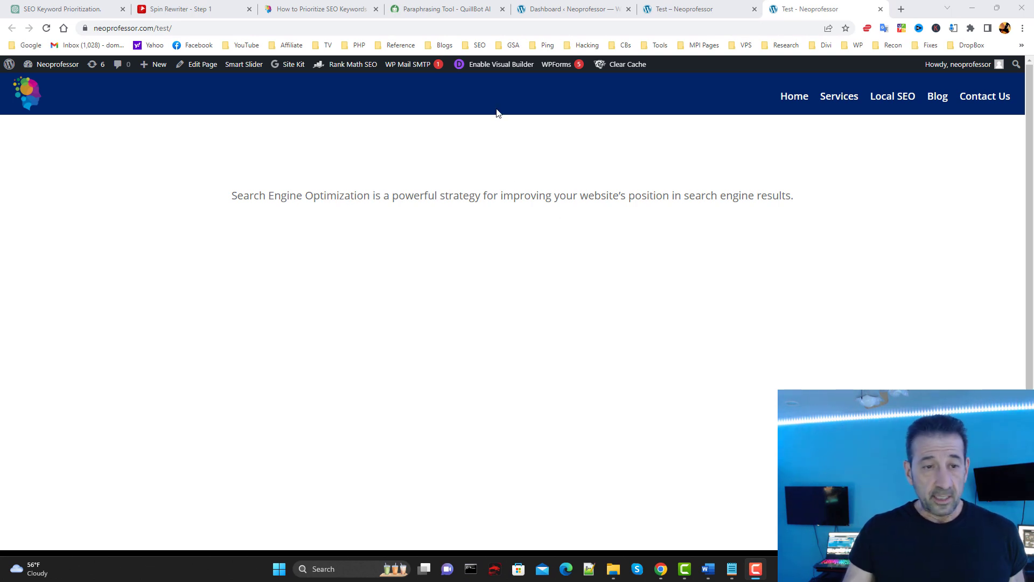
Reload the live Test page in Chrome and close the text module's settings in the page's visual builder
{"action": "left_click", "coordinate": [46, 29]}
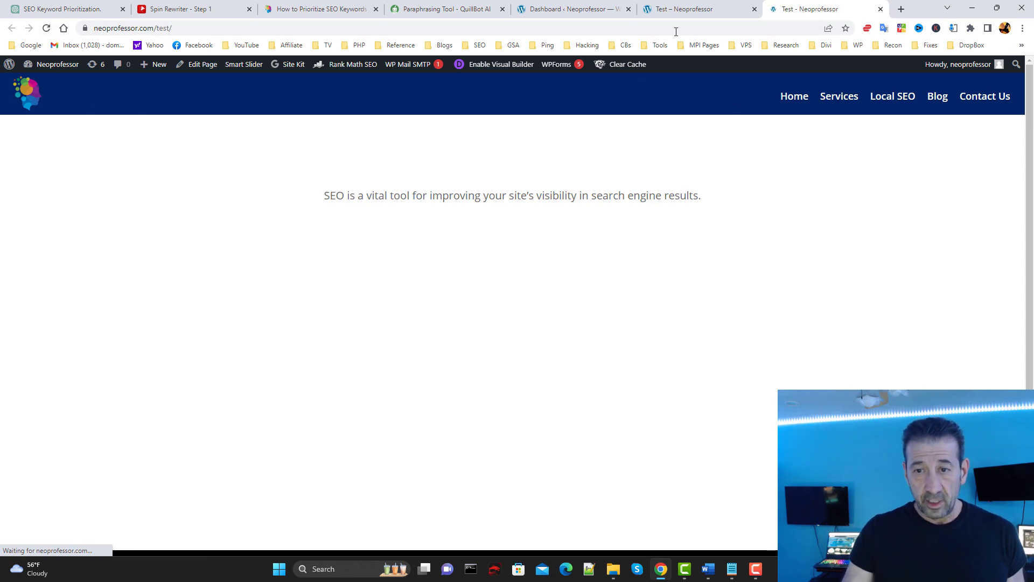
{"action": "left_click", "coordinate": [689, 9]}
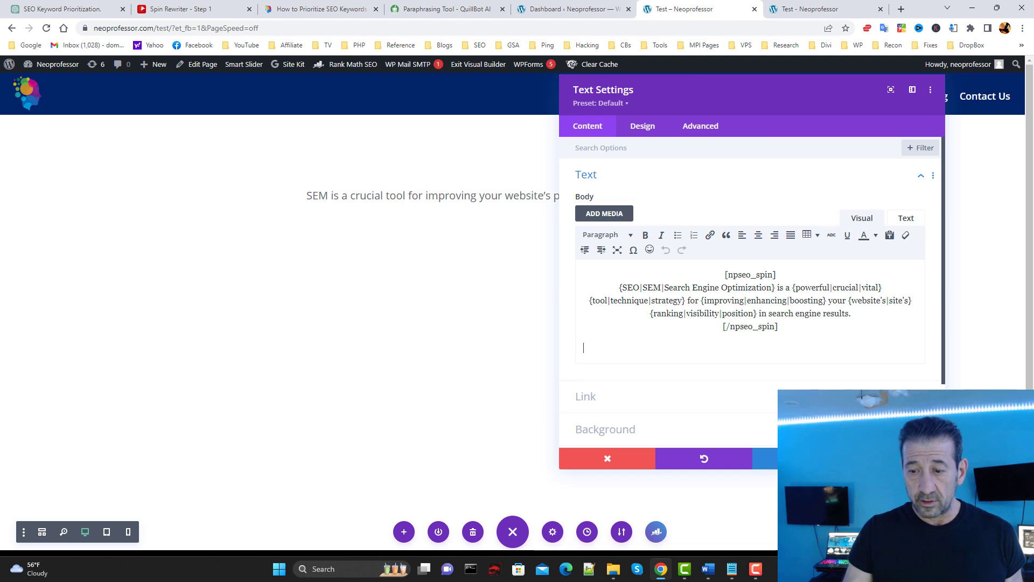
{"action": "left_click", "coordinate": [897, 458]}
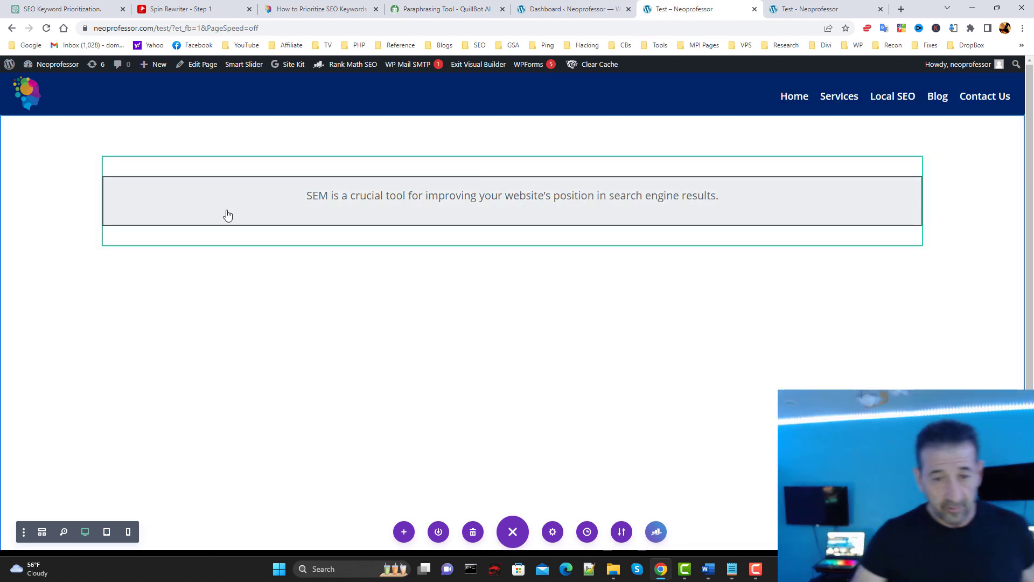
Open the Test page's text module settings and inspect its body as HTML source and in the visual editor
{"action": "left_click", "coordinate": [396, 211]}
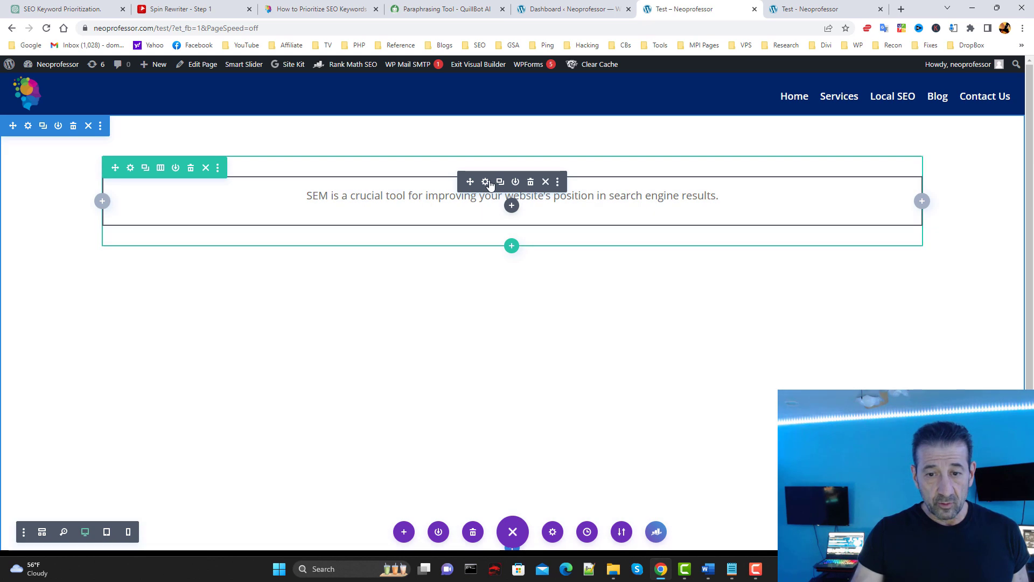
{"action": "left_click", "coordinate": [488, 182]}
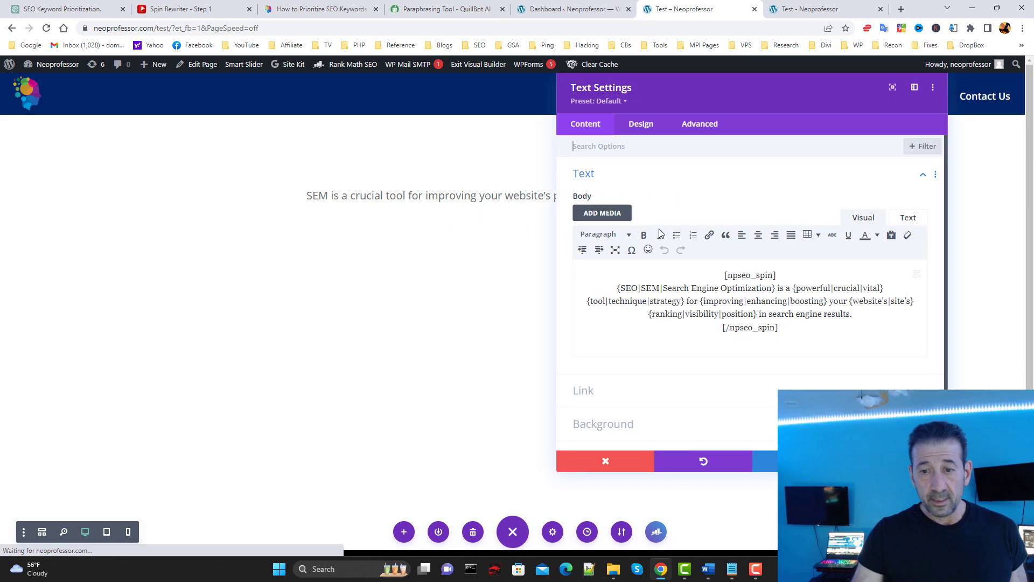
{"action": "left_click", "coordinate": [907, 218]}
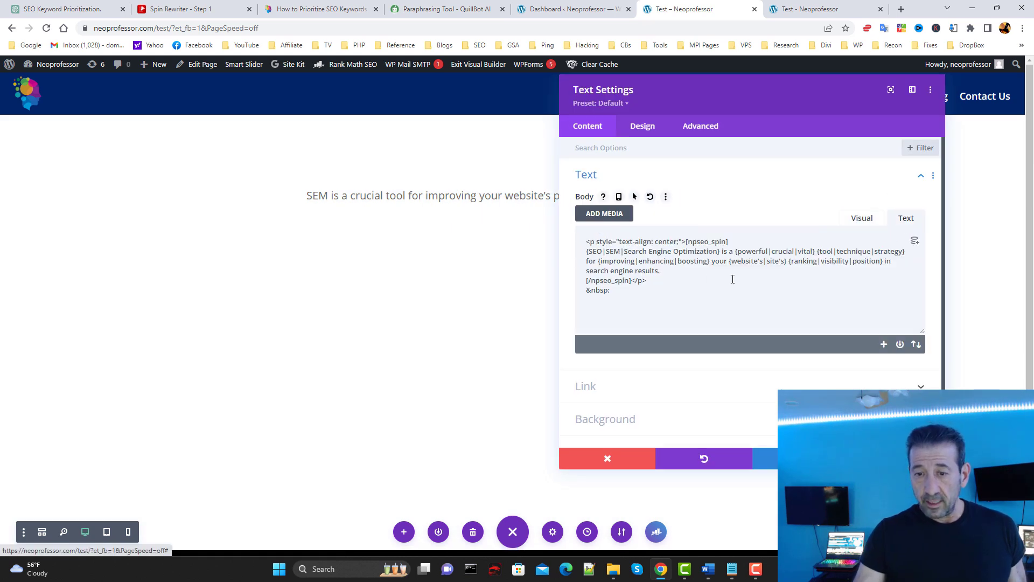
{"action": "left_click", "coordinate": [862, 219]}
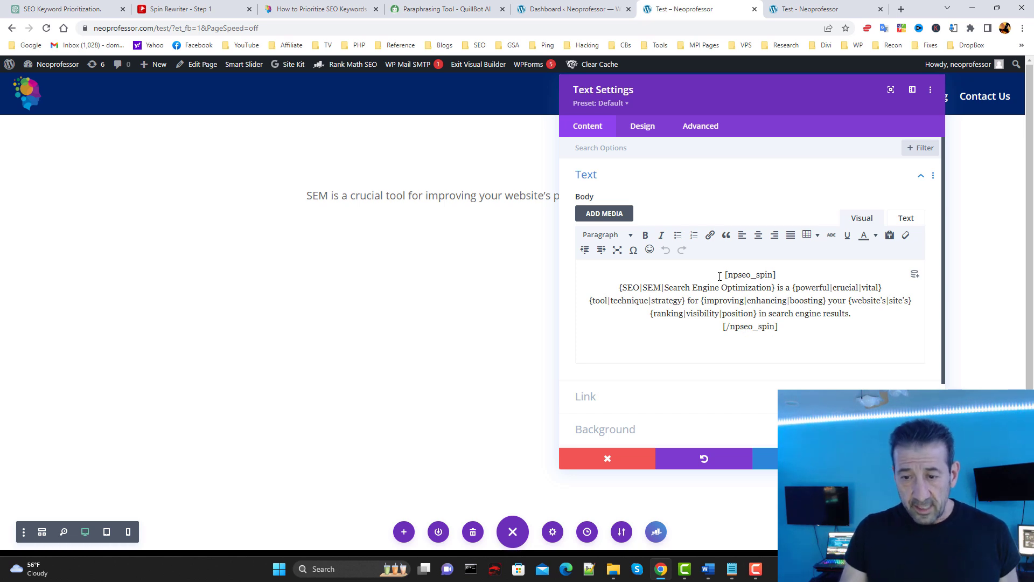
Highlight the [npseo_spin] and [/npseo_spin] shortcodes in the body, and the spintax sentence between them
{"action": "left_click_drag", "start_coordinate": [724, 275], "coordinate": [800, 271]}
{"action": "left_click_drag", "start_coordinate": [717, 330], "coordinate": [810, 335]}
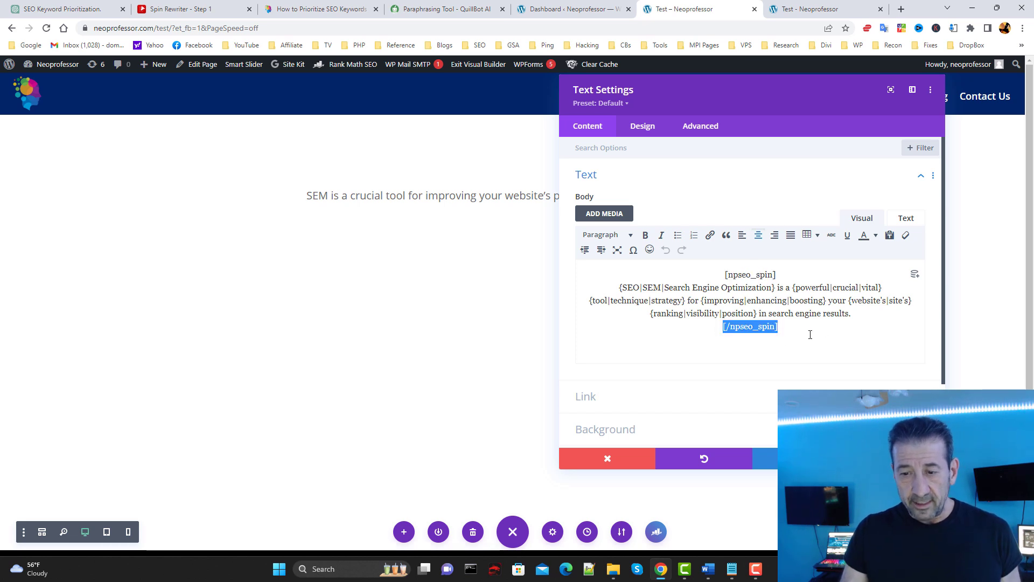
{"action": "left_click_drag", "start_coordinate": [619, 288], "coordinate": [880, 316]}
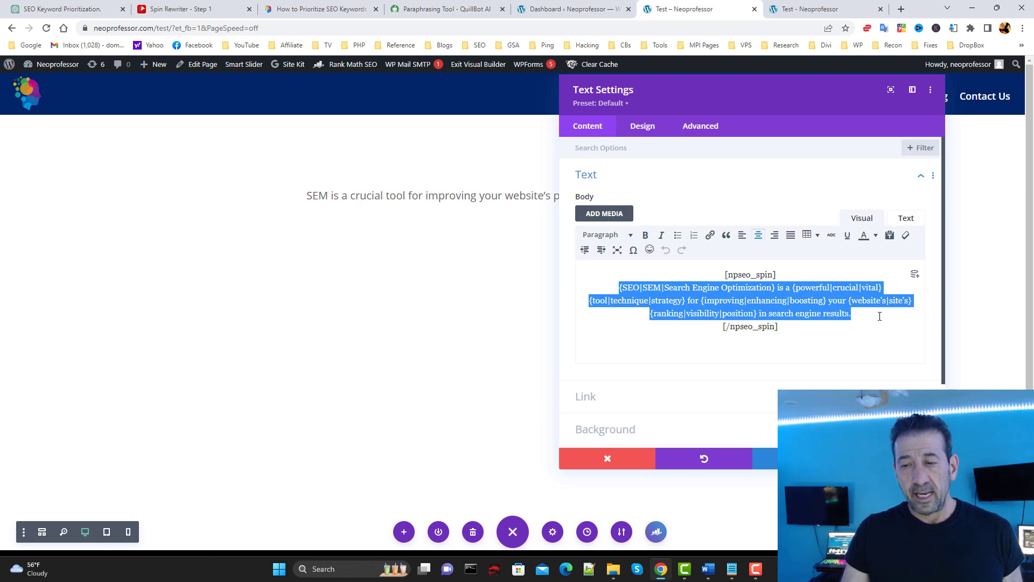
{"action": "left_click", "coordinate": [696, 288]}
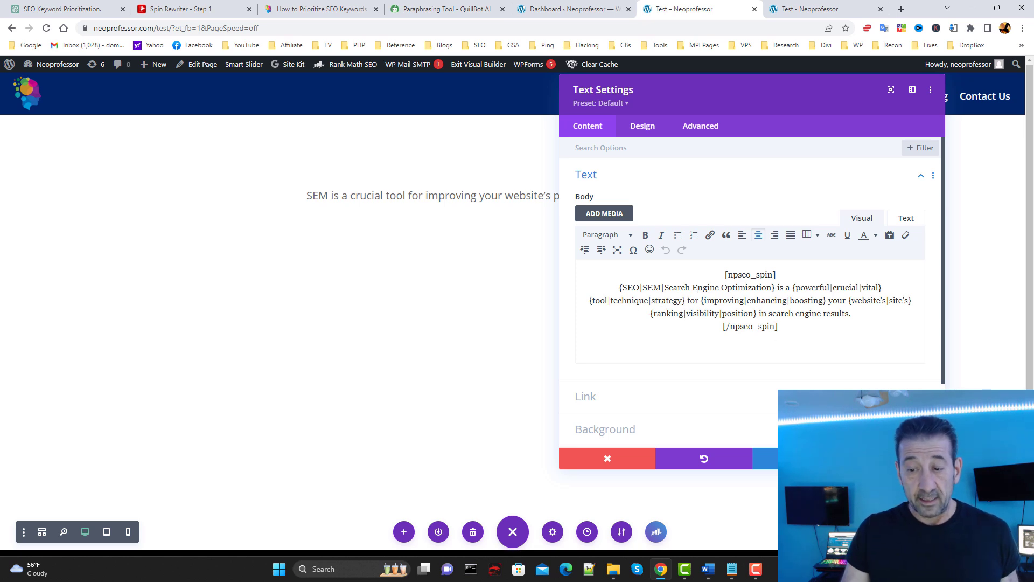
Leave the text settings, reload the live Test page for another spun sentence, and return to the builder view
{"action": "left_click", "coordinate": [800, 458]}
{"action": "left_click", "coordinate": [819, 8]}
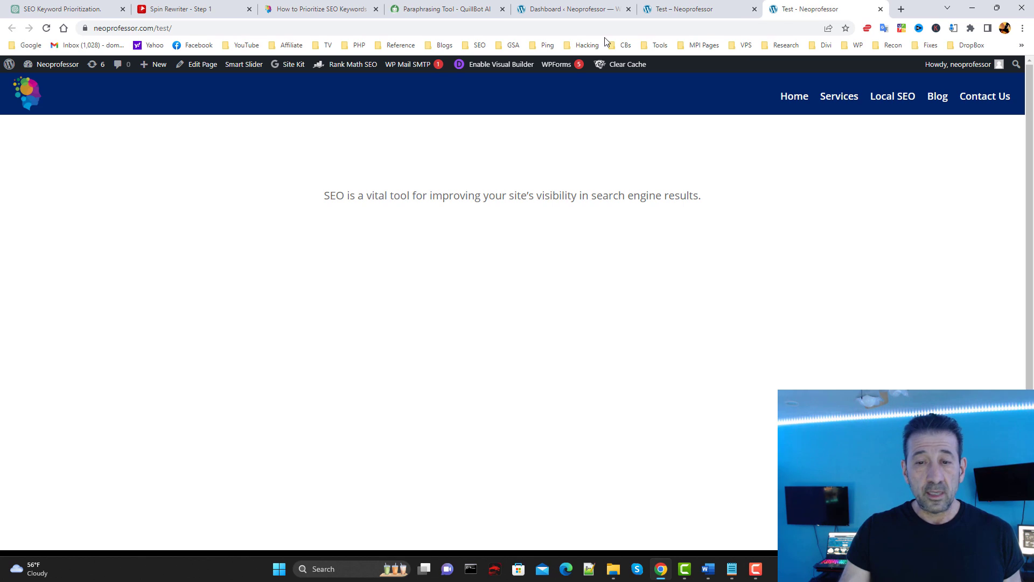
{"action": "left_click", "coordinate": [47, 28]}
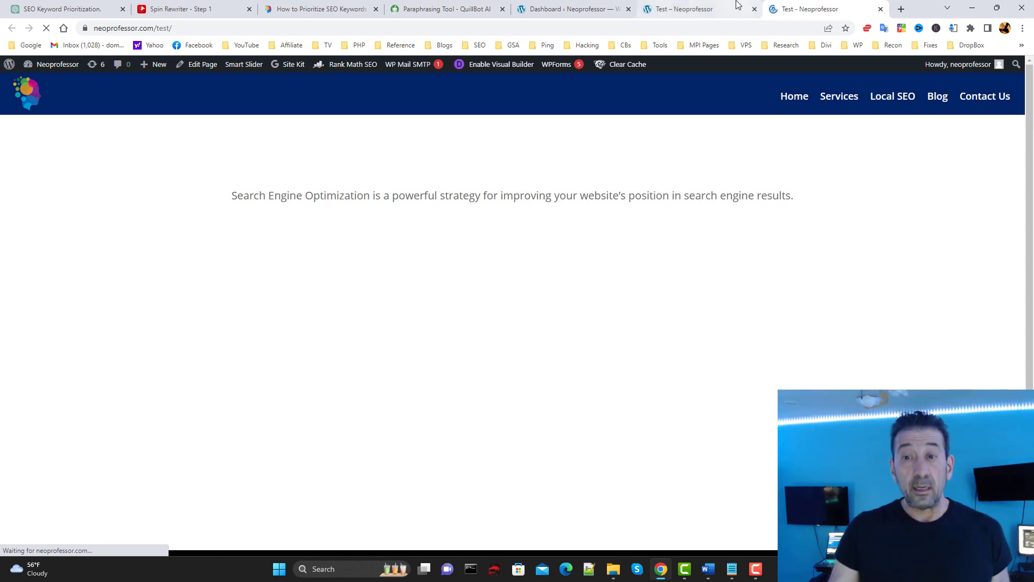
{"action": "left_click", "coordinate": [678, 7]}
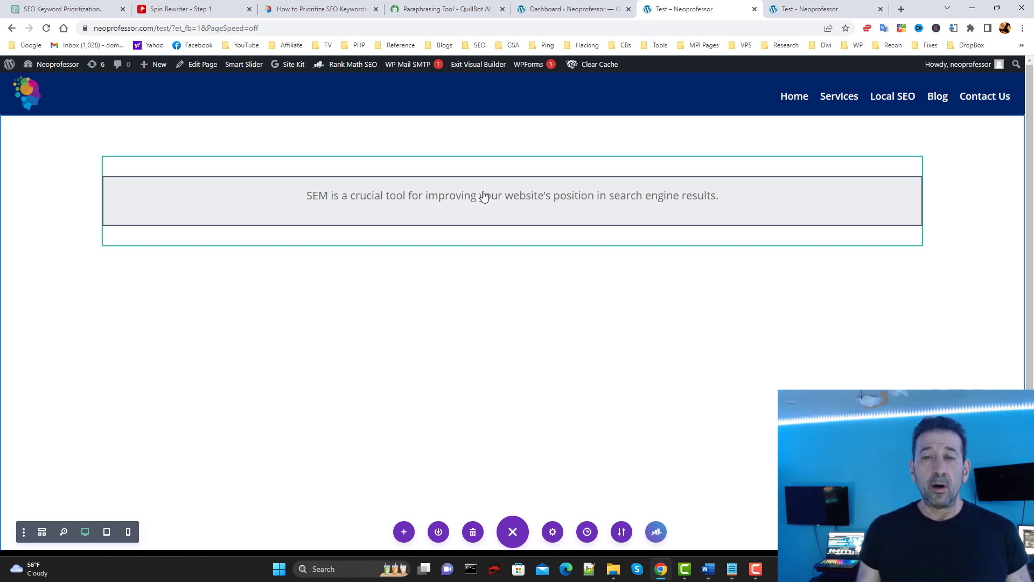
Bring up QuillBot's Paraphraser and copy the sentence about Search Engine Optimization from the live Test page
{"action": "left_click", "coordinate": [469, 9]}
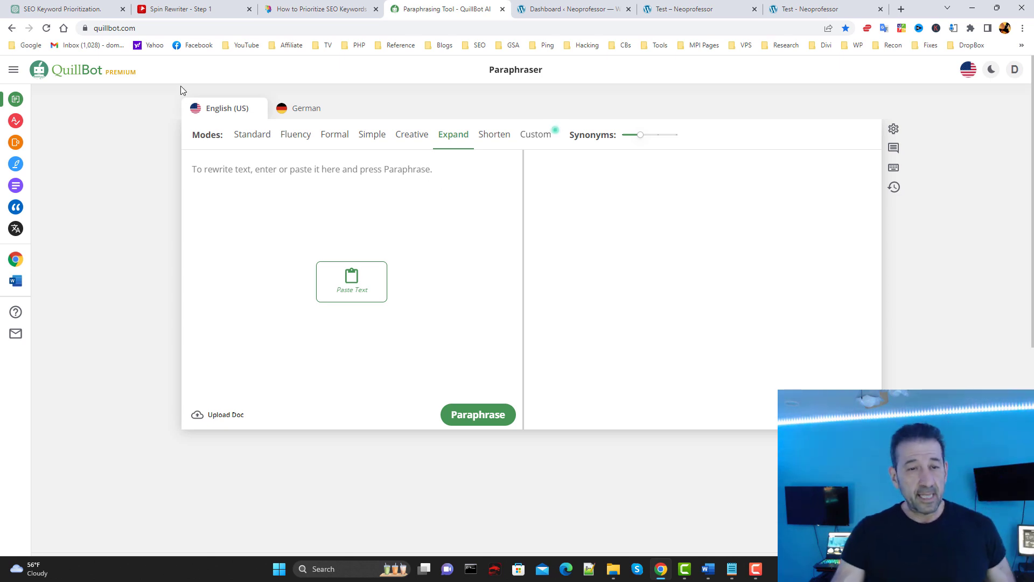
{"action": "left_click", "coordinate": [264, 182]}
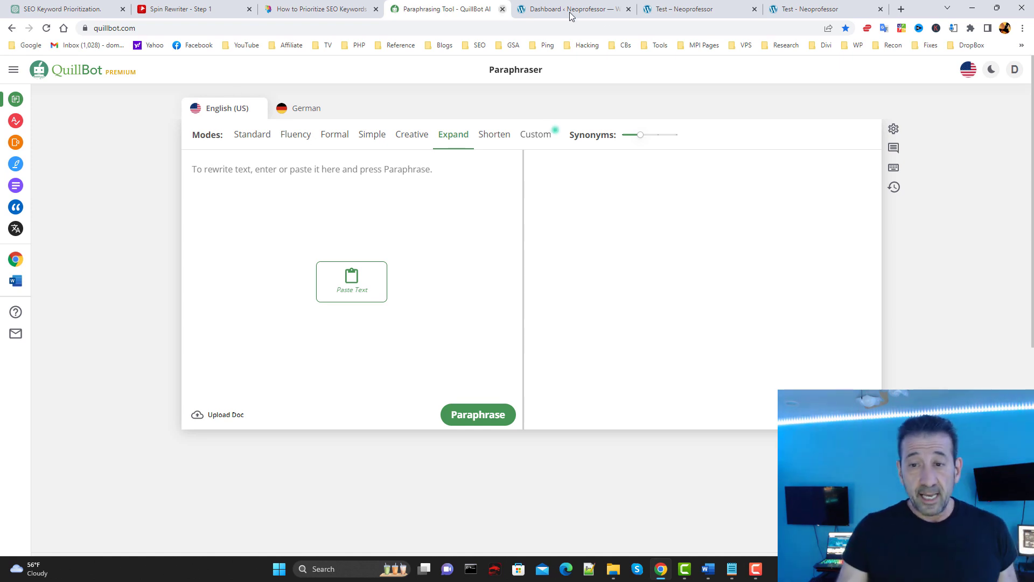
{"action": "left_click", "coordinate": [799, 7]}
{"action": "left_click_drag", "start_coordinate": [790, 195], "coordinate": [225, 195]}
{"action": "right_click", "coordinate": [283, 197]}
{"action": "left_click", "coordinate": [351, 208]}
Paste the copied sentence into QuillBot's Paraphraser and paraphrase it in Expand mode
{"action": "left_click", "coordinate": [435, 4]}
{"action": "right_click", "coordinate": [341, 192]}
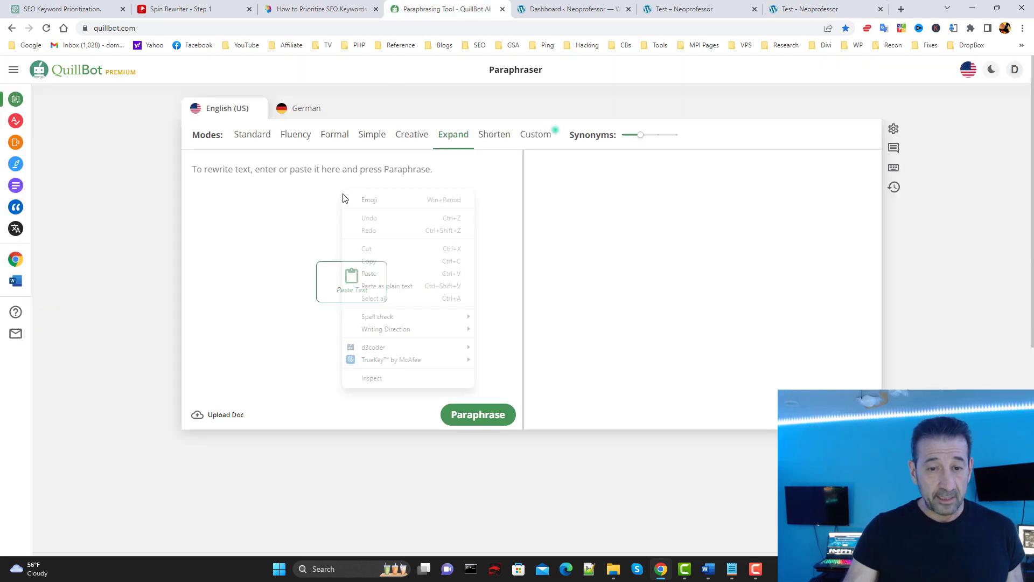
{"action": "left_click", "coordinate": [378, 278]}
{"action": "left_click", "coordinate": [378, 278]}
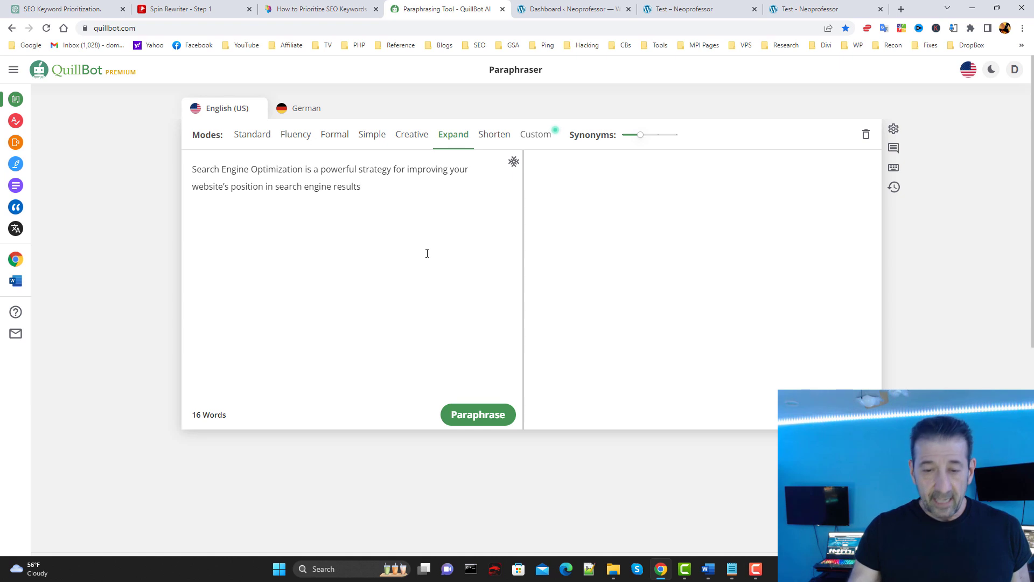
{"action": "left_click", "coordinate": [478, 416]}
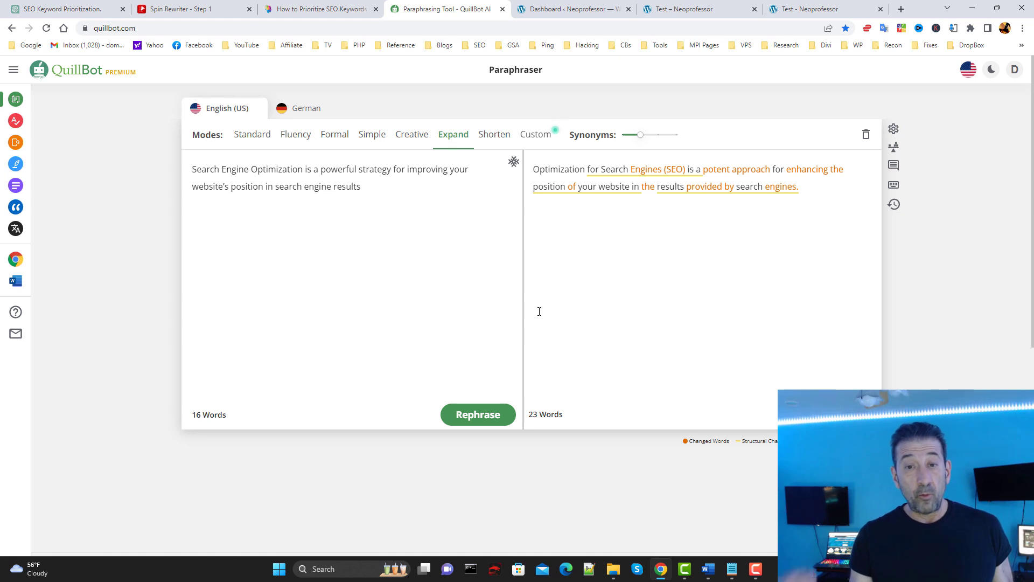
Go back to the Test page in the visual builder and look over its content
{"action": "left_click", "coordinate": [692, 9]}
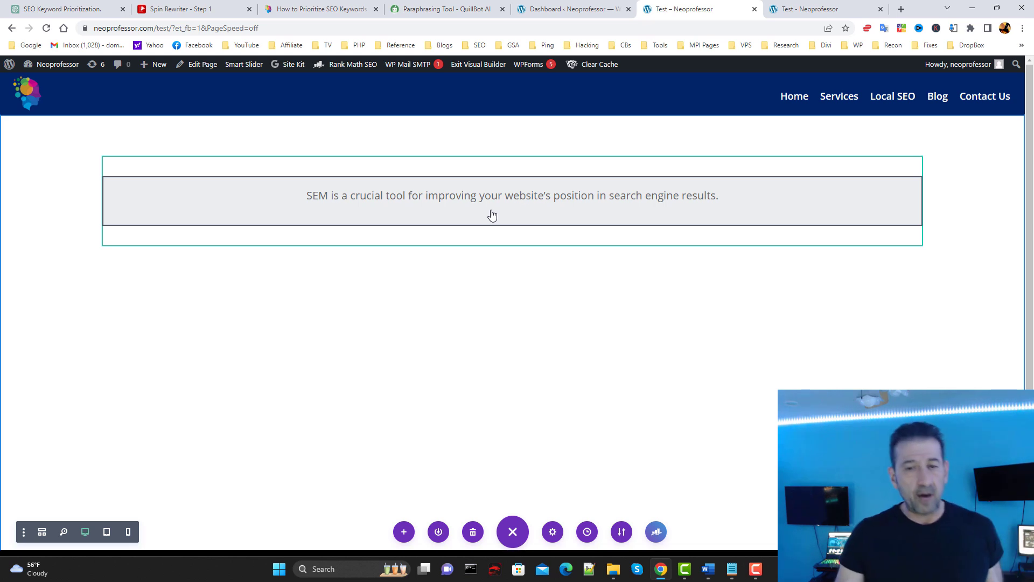
{"action": "scroll", "coordinate": [480, 221], "scroll_direction": "down", "scroll_amount": 2}
{"action": "scroll", "coordinate": [484, 222], "scroll_direction": "up", "scroll_amount": 2}
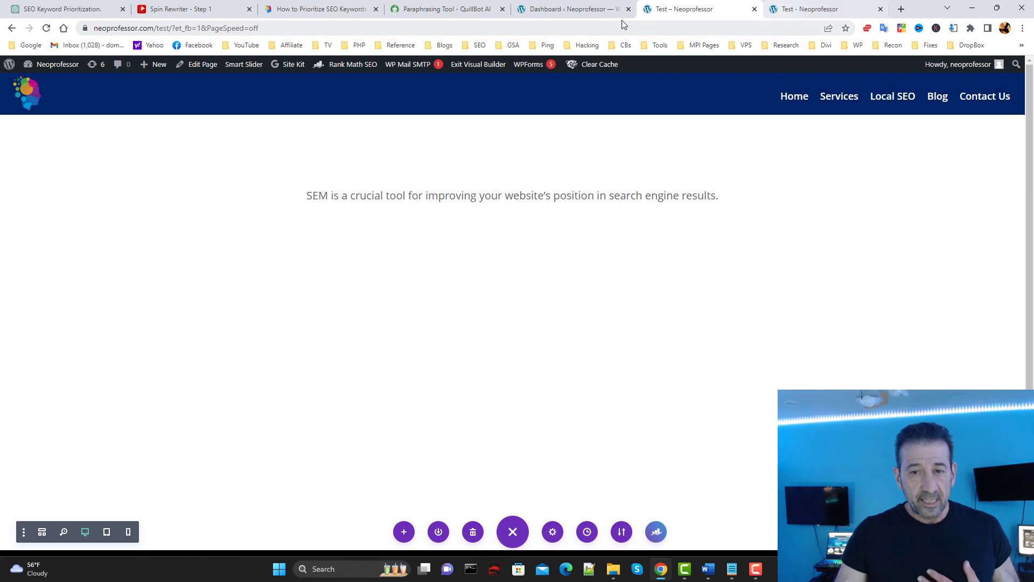
{"action": "right_click", "coordinate": [63, 66]}
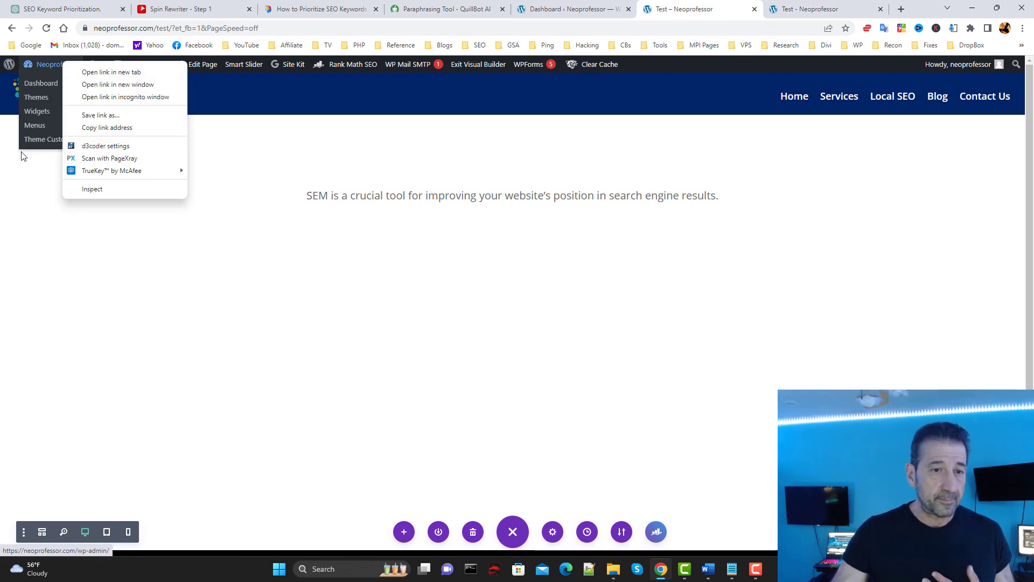
{"action": "left_click", "coordinate": [66, 223]}
{"action": "scroll", "coordinate": [51, 93], "scroll_direction": "down", "scroll_amount": 5}
{"action": "scroll", "coordinate": [51, 93], "scroll_direction": "up", "scroll_amount": 5}
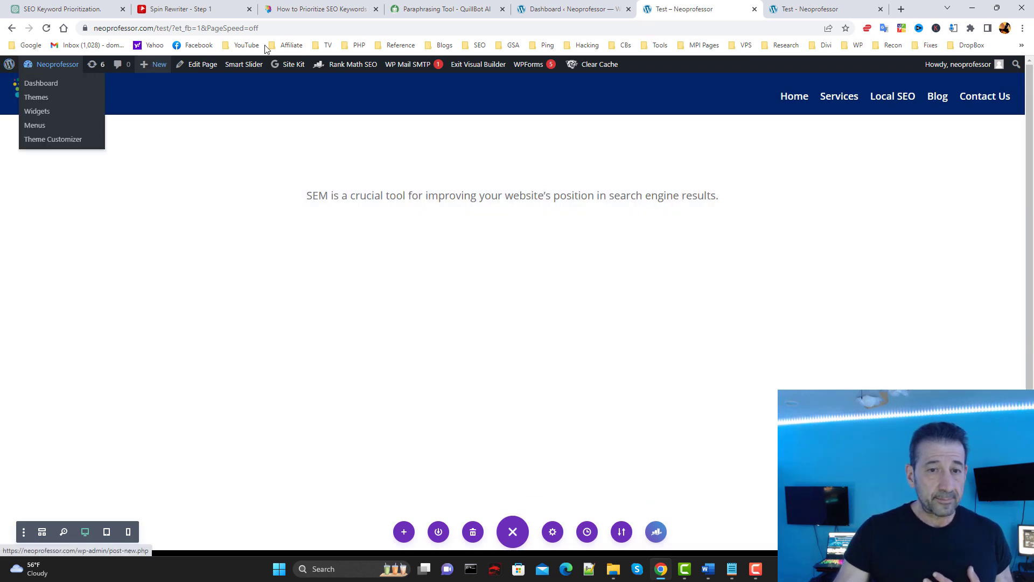
{"action": "left_click", "coordinate": [151, 29]}
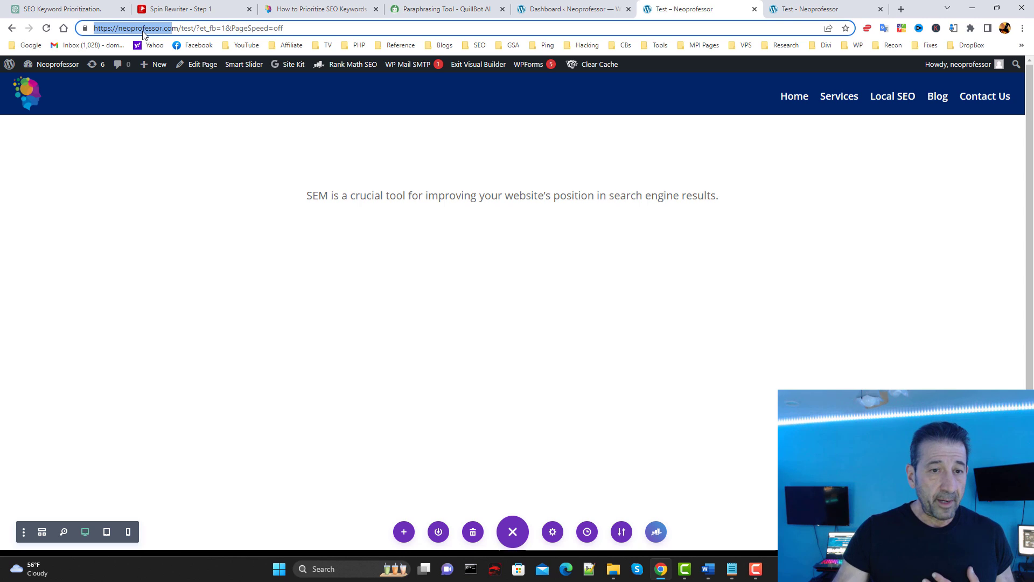
{"action": "right_click", "coordinate": [146, 30]}
{"action": "left_click", "coordinate": [180, 28]}
{"action": "left_click_drag", "start_coordinate": [179, 28], "coordinate": [94, 28]}
{"action": "right_click", "coordinate": [128, 30]}
{"action": "left_click", "coordinate": [152, 97]}
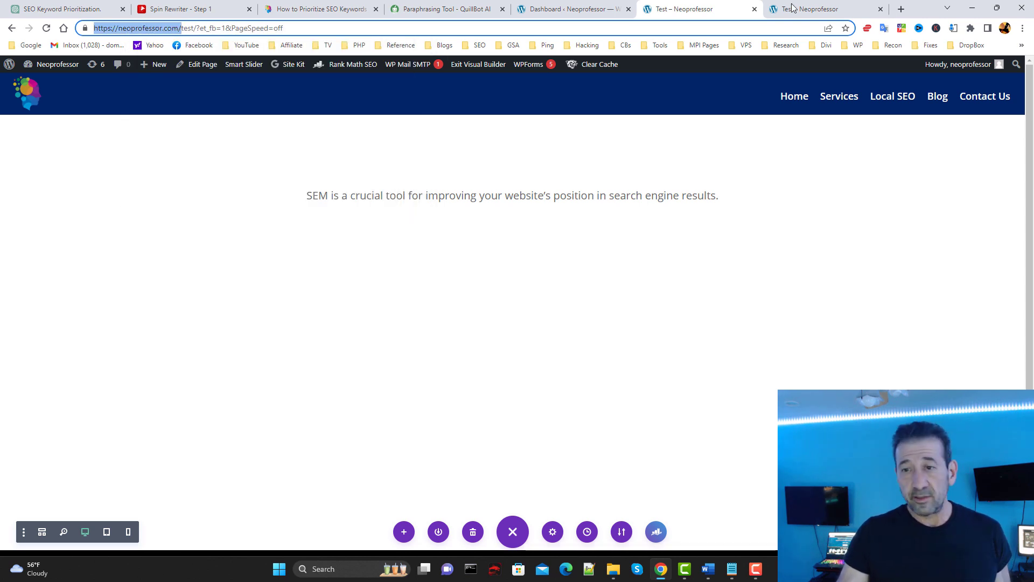
Open the copied neoprofessor.com address in a new browser tab
{"action": "left_click", "coordinate": [838, 9]}
{"action": "left_click", "coordinate": [901, 9]}
{"action": "right_click", "coordinate": [590, 26]}
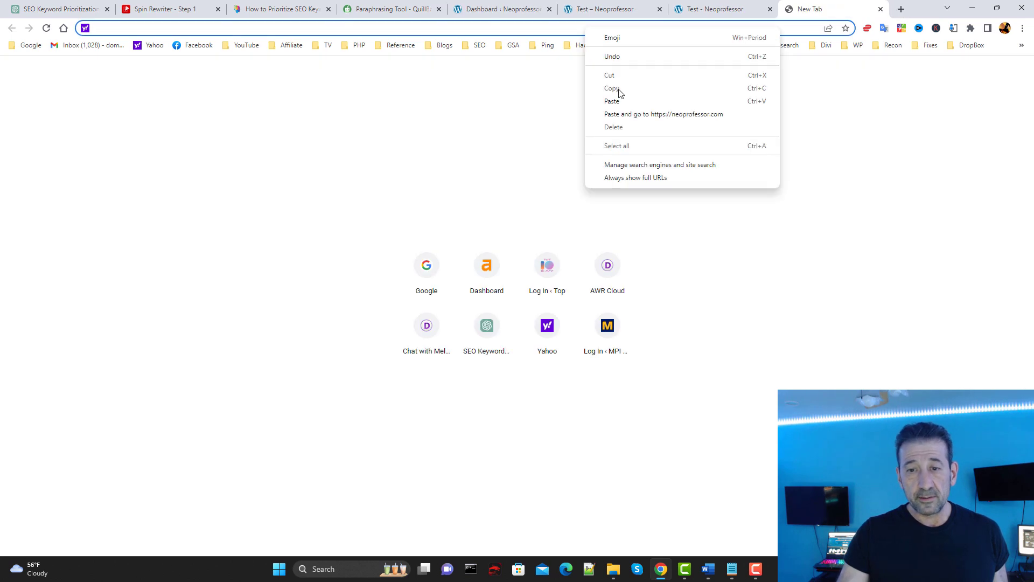
{"action": "left_click", "coordinate": [624, 101]}
{"action": "key", "text": "Return"}
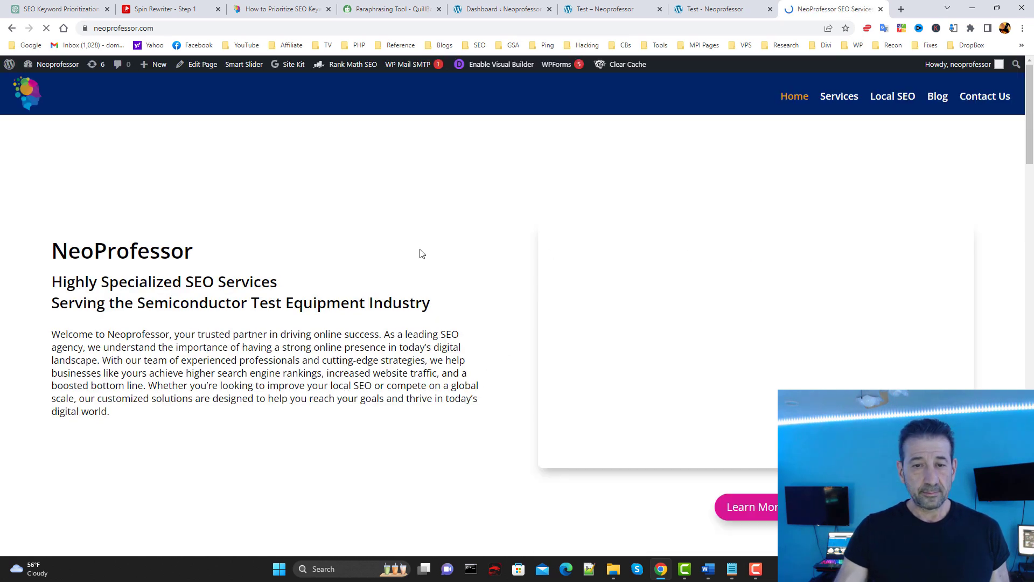
Look through the NeoProfessor home page, from the introduction and service sections to the blog posts and footer, and return to its start
{"action": "scroll", "coordinate": [423, 254], "scroll_direction": "down", "scroll_amount": 8}
{"action": "scroll", "coordinate": [464, 259], "scroll_direction": "down", "scroll_amount": 7}
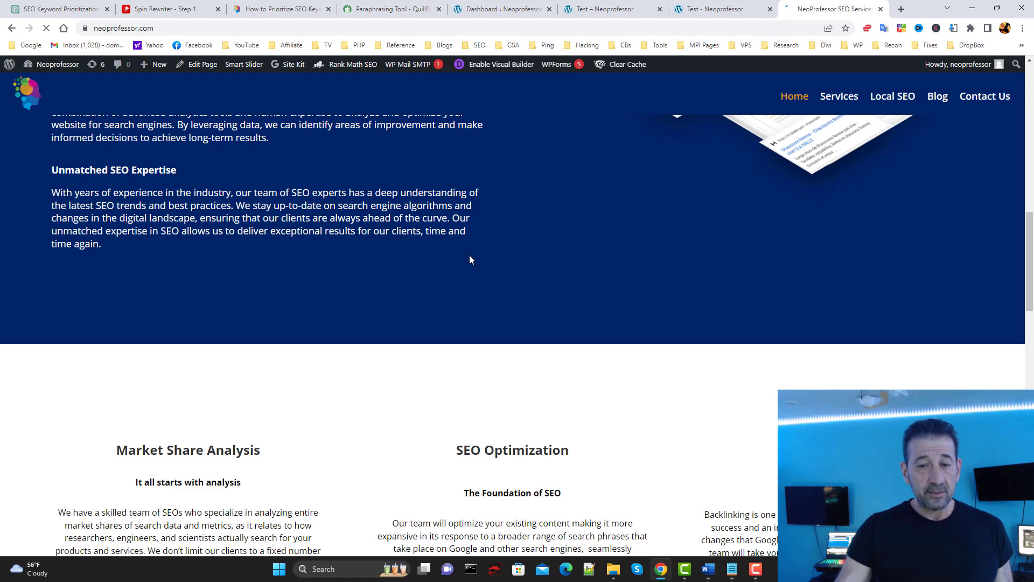
{"action": "scroll", "coordinate": [350, 312], "scroll_direction": "up", "scroll_amount": 1}
{"action": "scroll", "coordinate": [253, 323], "scroll_direction": "down", "scroll_amount": 1}
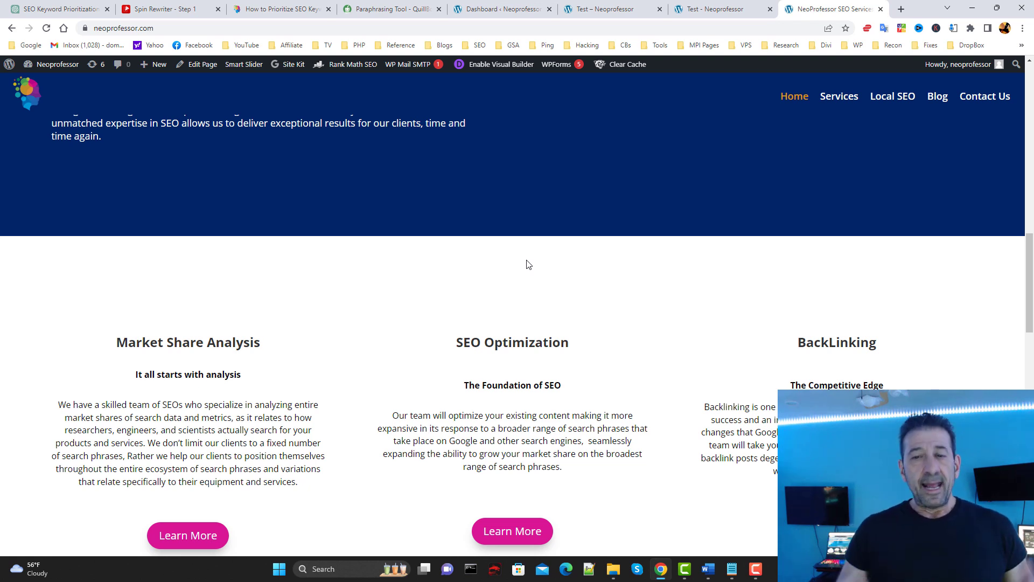
{"action": "scroll", "coordinate": [520, 289], "scroll_direction": "up", "scroll_amount": 2}
{"action": "scroll", "coordinate": [521, 289], "scroll_direction": "down", "scroll_amount": 12}
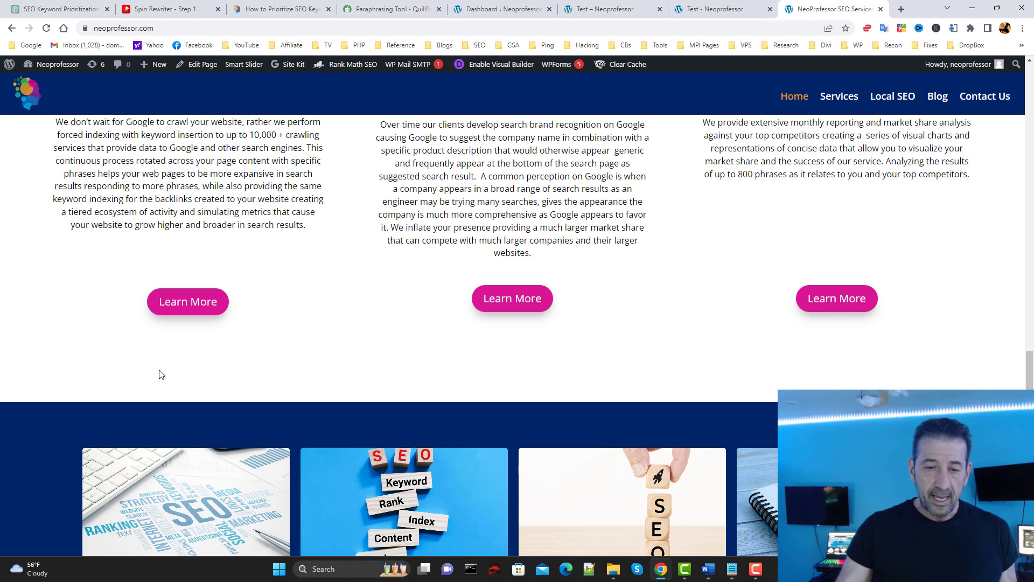
{"action": "scroll", "coordinate": [372, 404], "scroll_direction": "down", "scroll_amount": 5}
{"action": "scroll", "coordinate": [572, 439], "scroll_direction": "down", "scroll_amount": 4}
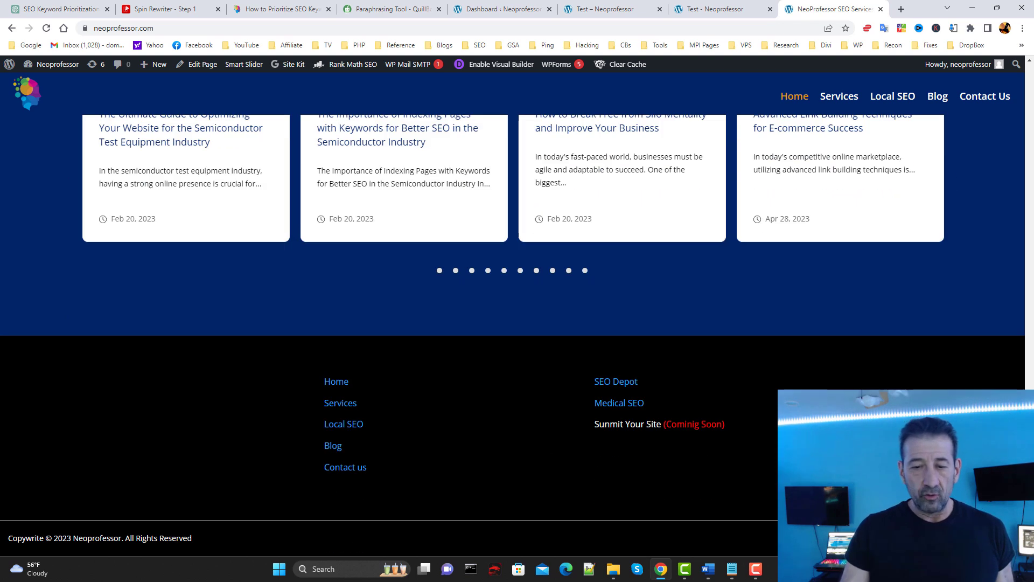
{"action": "scroll", "coordinate": [422, 419], "scroll_direction": "up", "scroll_amount": 10}
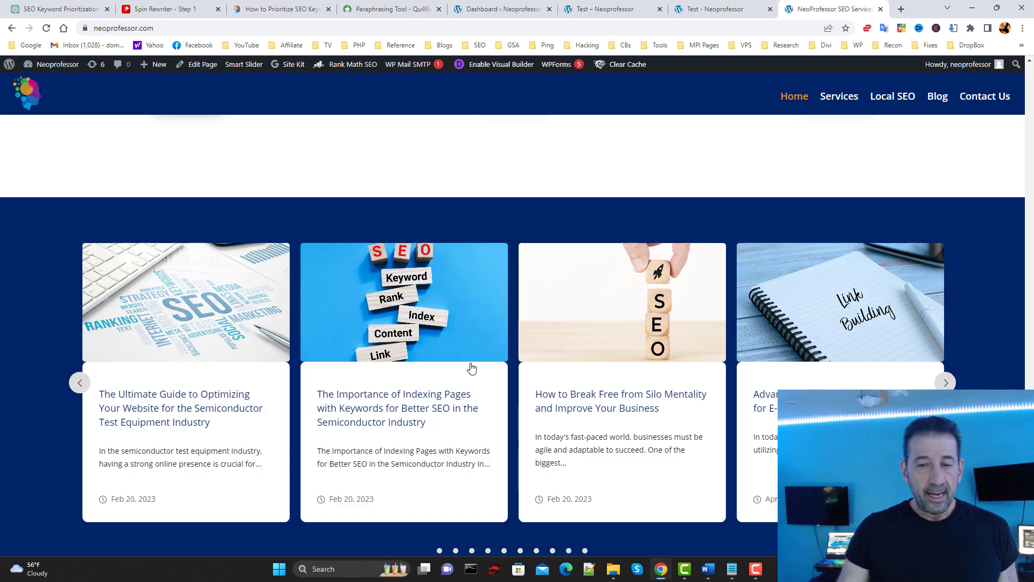
{"action": "scroll", "coordinate": [704, 337], "scroll_direction": "up", "scroll_amount": 10}
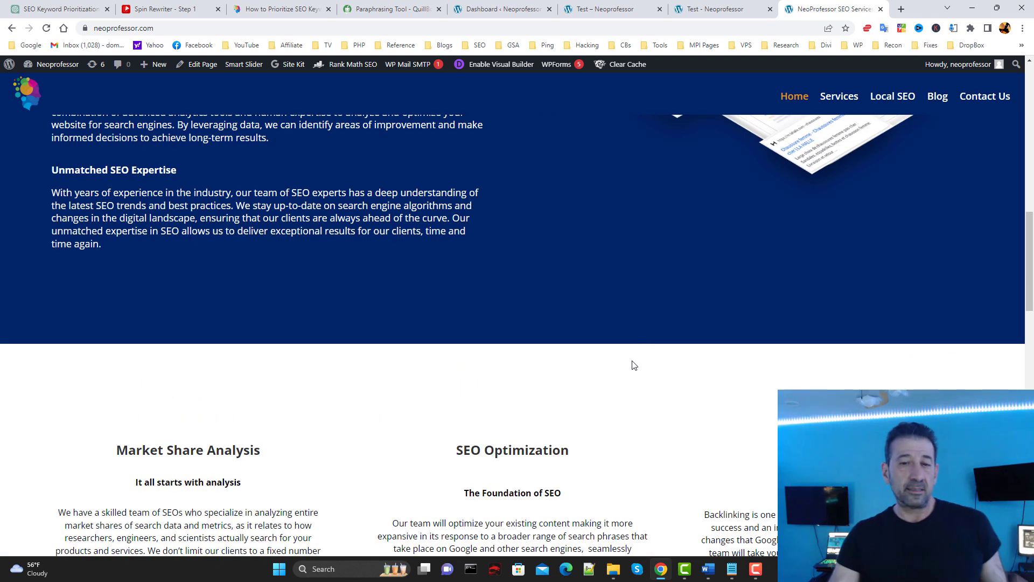
{"action": "scroll", "coordinate": [613, 394], "scroll_direction": "up", "scroll_amount": 1}
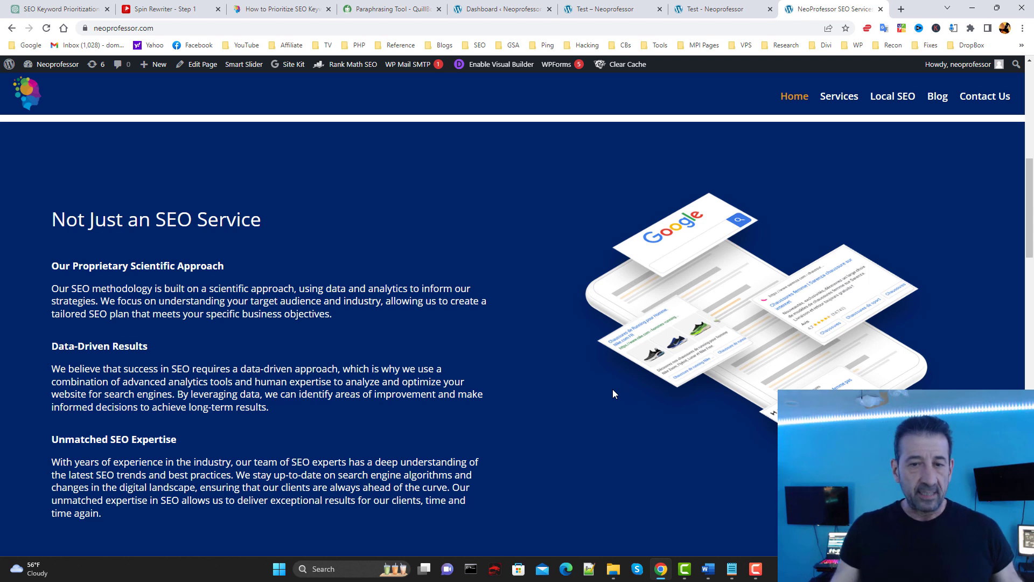
{"action": "scroll", "coordinate": [579, 332], "scroll_direction": "up", "scroll_amount": 9}
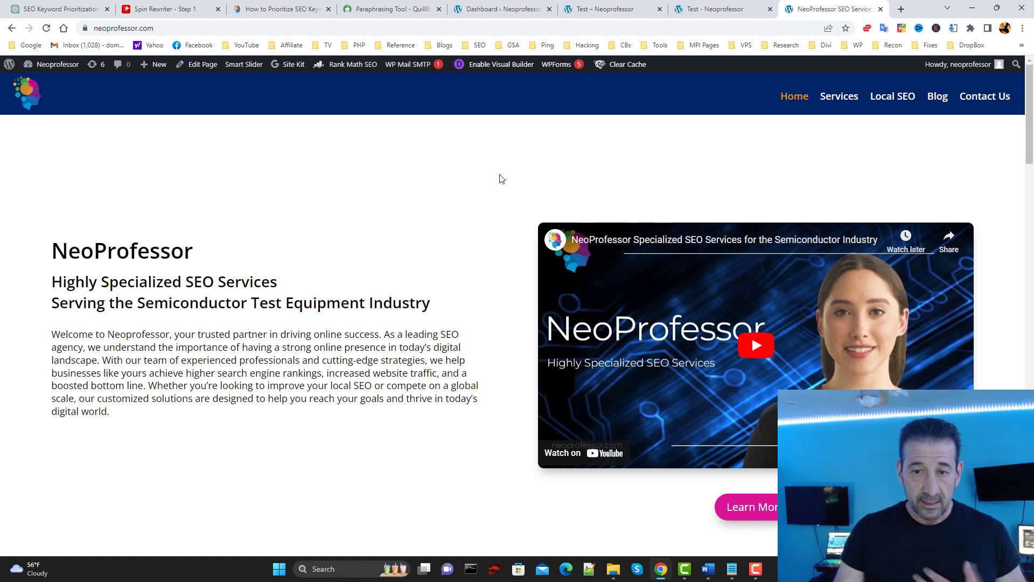
Return to the live Test page, clear the text selection, and reload the page for another spun sentence
{"action": "mouse_move", "coordinate": [730, 14]}
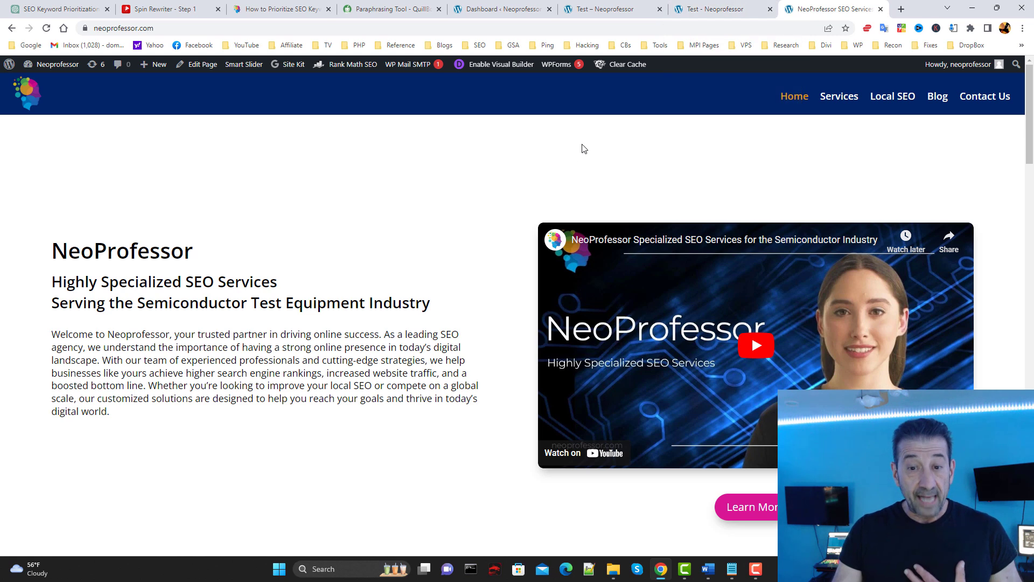
{"action": "left_click", "coordinate": [710, 13]}
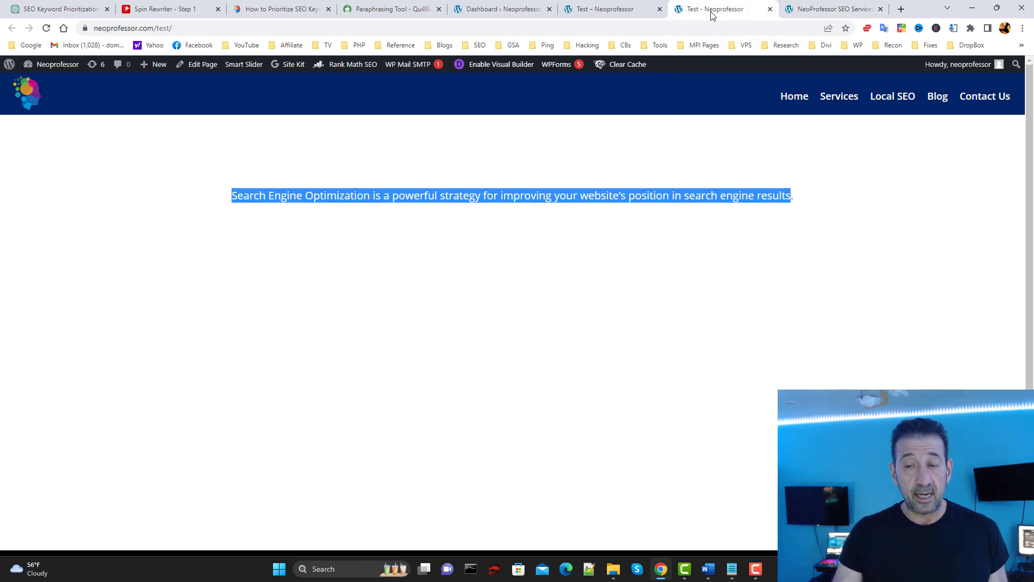
{"action": "left_click", "coordinate": [485, 191]}
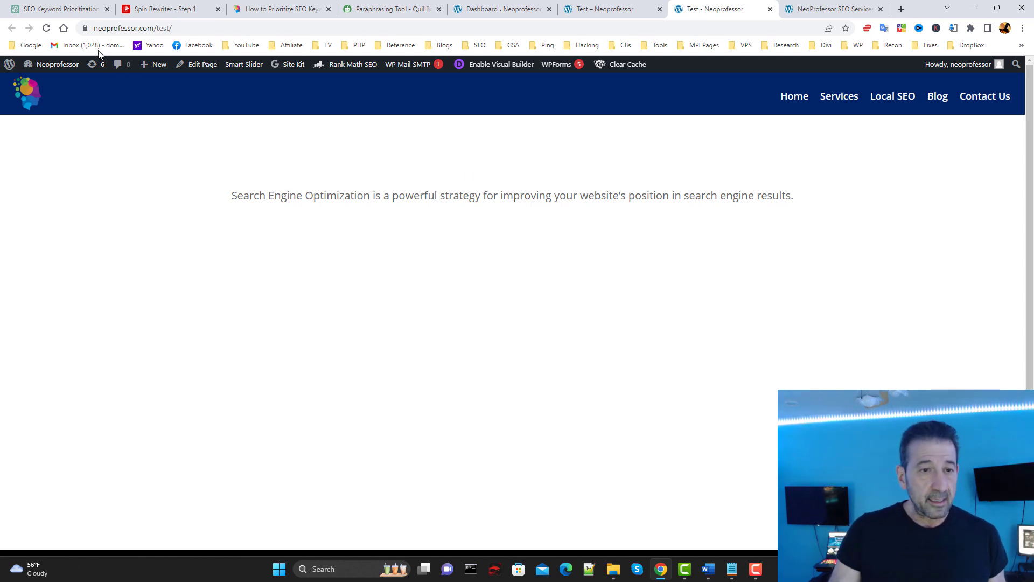
{"action": "left_click", "coordinate": [46, 28]}
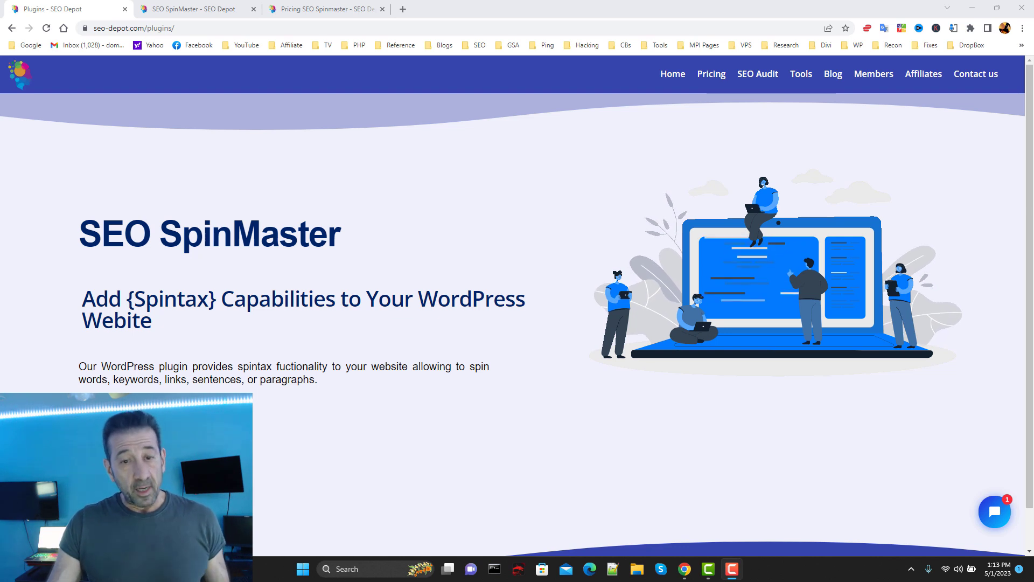
Bring up the SEO SpinMaster plugin page on SEO Depot and examine its spintax shortcode example and feature list
{"action": "left_click", "coordinate": [184, 8]}
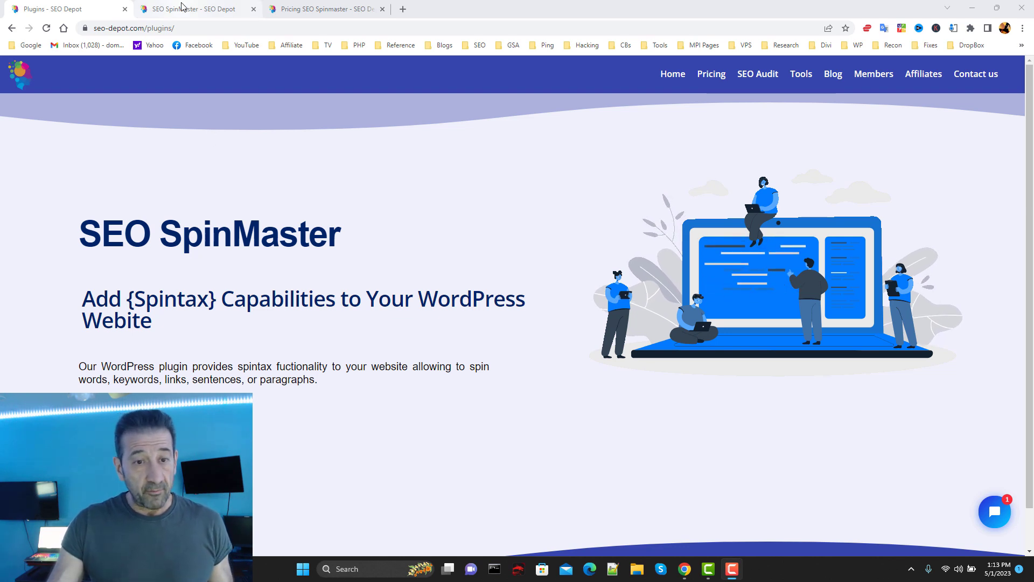
{"action": "scroll", "coordinate": [424, 178], "scroll_direction": "down", "scroll_amount": 10}
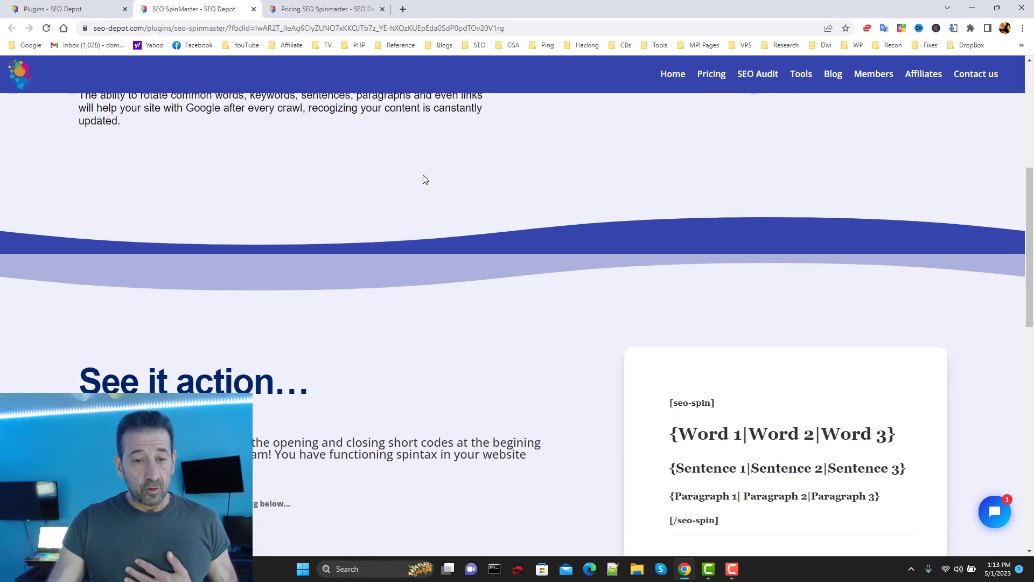
{"action": "scroll", "coordinate": [458, 212], "scroll_direction": "down", "scroll_amount": 10}
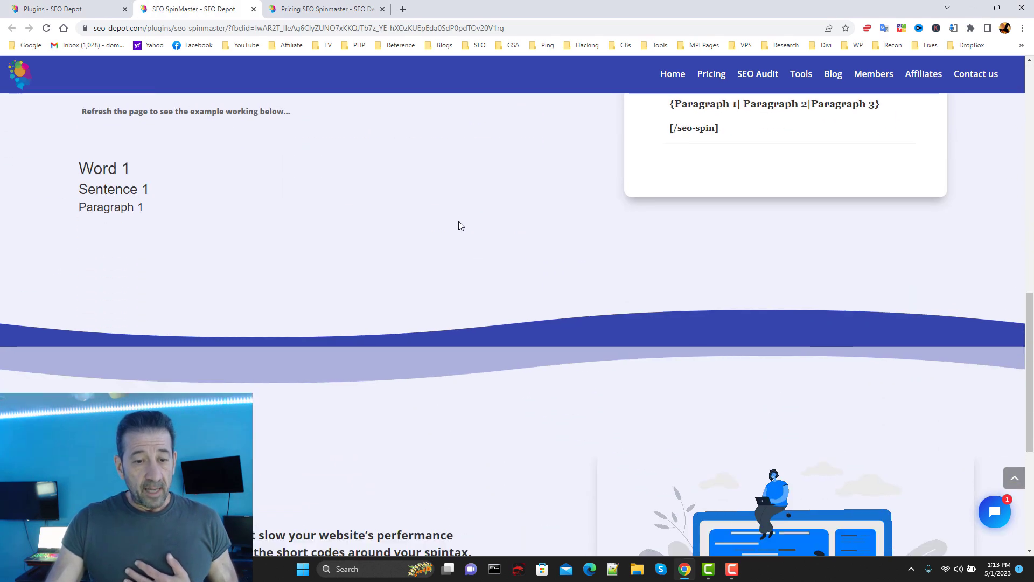
{"action": "scroll", "coordinate": [464, 237], "scroll_direction": "down", "scroll_amount": 1}
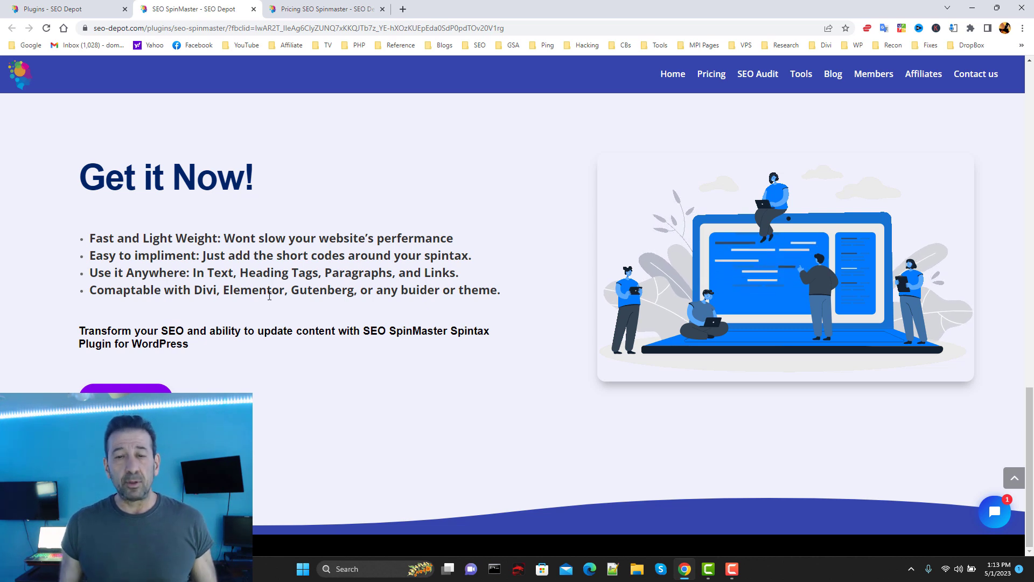
Bring up the SEO SpinMaster pricing page and examine the special offer and the Basic, Standard, Pro and Lifetime license plans
{"action": "left_click", "coordinate": [323, 6]}
{"action": "scroll", "coordinate": [727, 204], "scroll_direction": "down", "scroll_amount": 2}
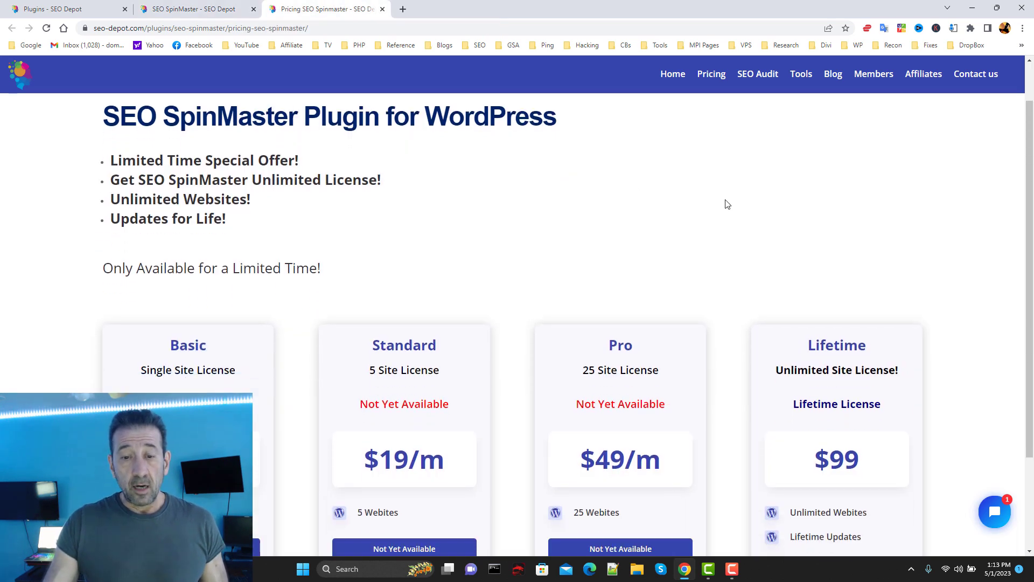
{"action": "scroll", "coordinate": [770, 237], "scroll_direction": "up", "scroll_amount": 1}
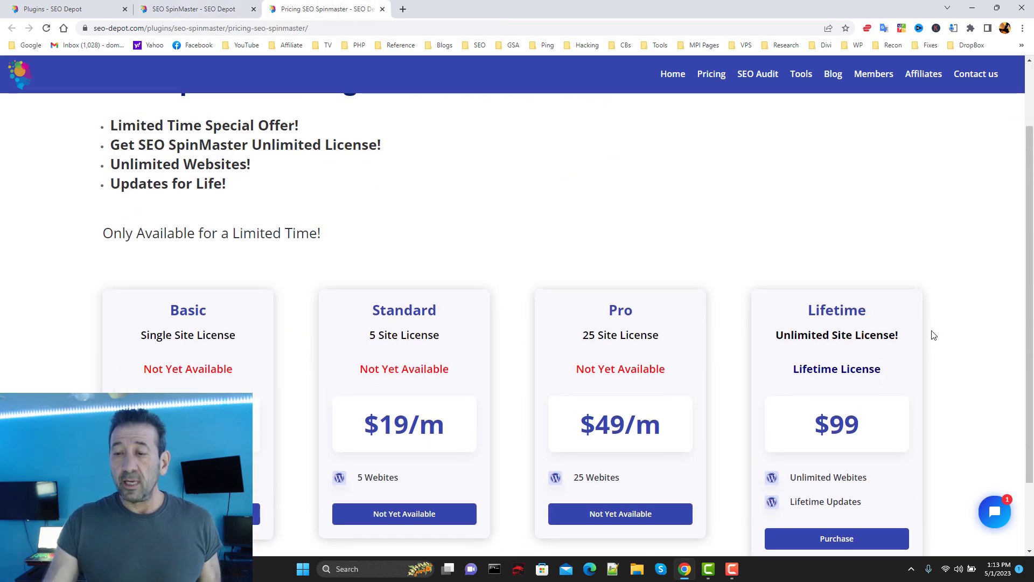
{"action": "scroll", "coordinate": [935, 333], "scroll_direction": "down", "scroll_amount": 1}
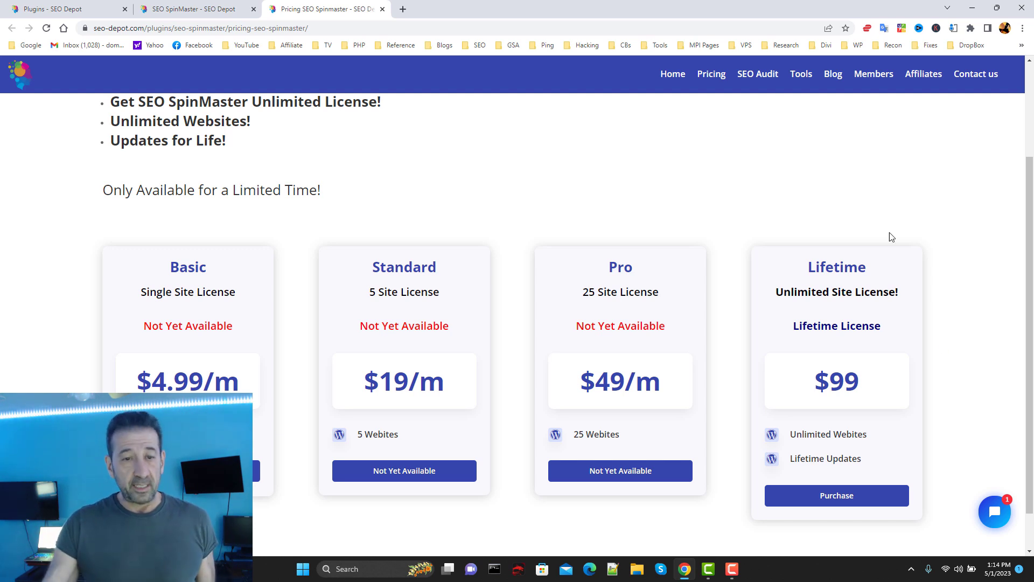
{"action": "scroll", "coordinate": [409, 226], "scroll_direction": "up", "scroll_amount": 3}
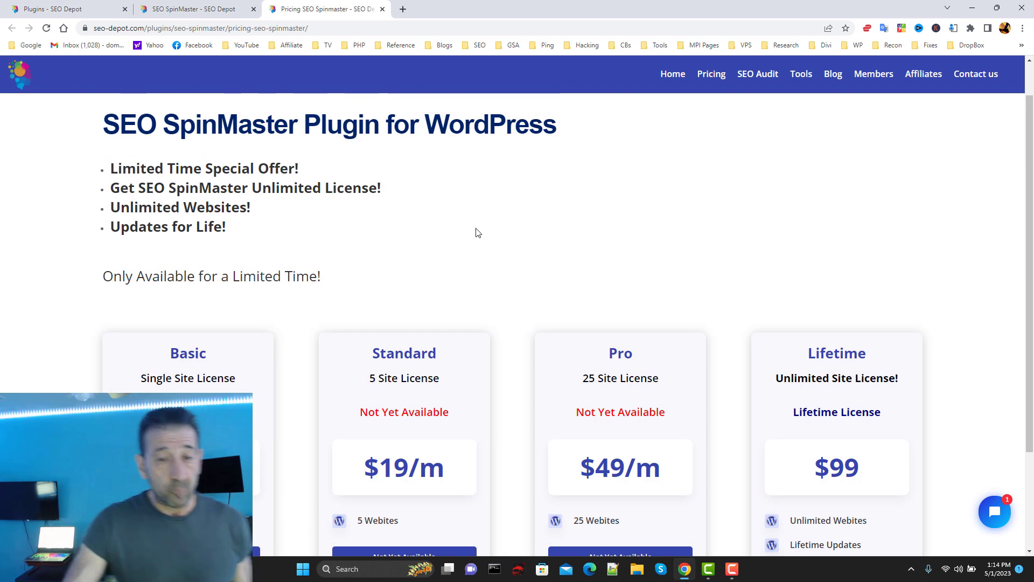
{"action": "scroll", "coordinate": [551, 298], "scroll_direction": "down", "scroll_amount": 2}
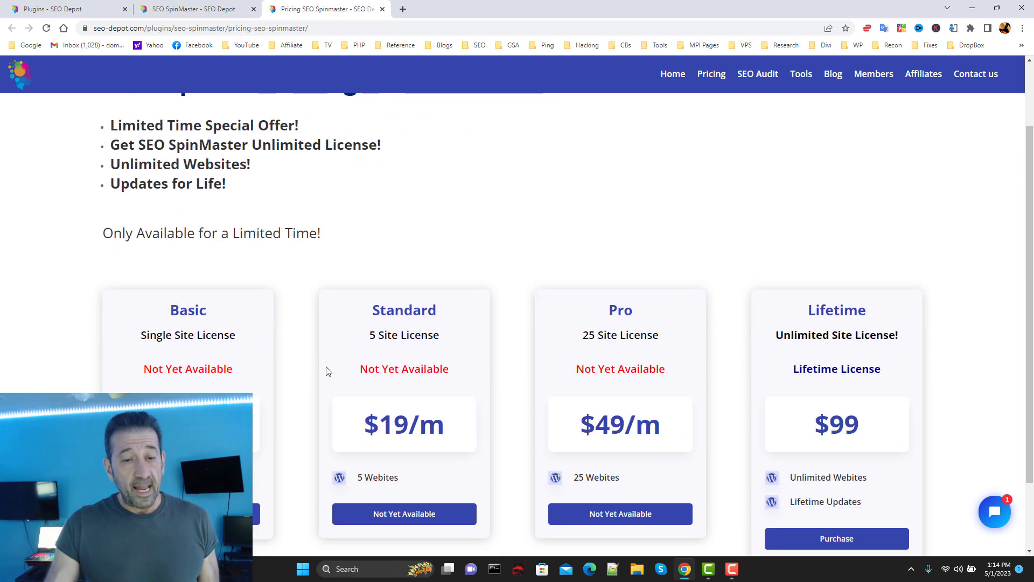
{"action": "scroll", "coordinate": [270, 372], "scroll_direction": "down", "scroll_amount": 1}
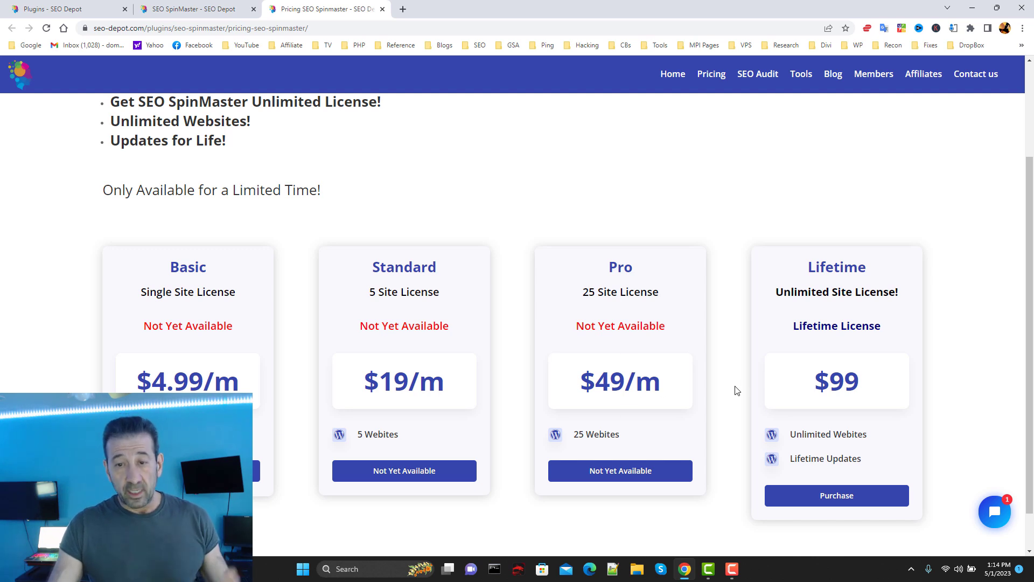
{"action": "scroll", "coordinate": [943, 385], "scroll_direction": "up", "scroll_amount": 3}
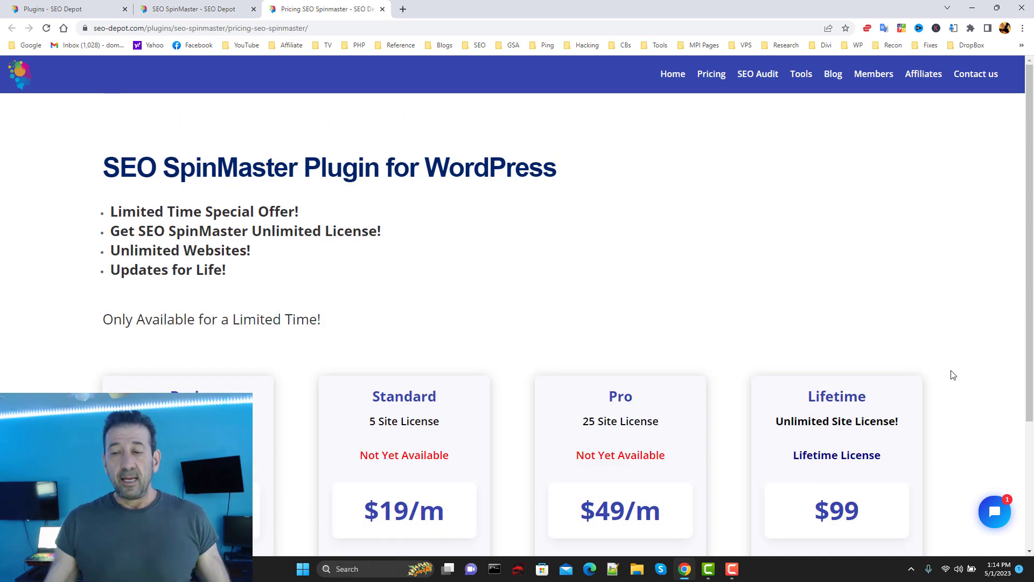
{"action": "scroll", "coordinate": [975, 342], "scroll_direction": "down", "scroll_amount": 4}
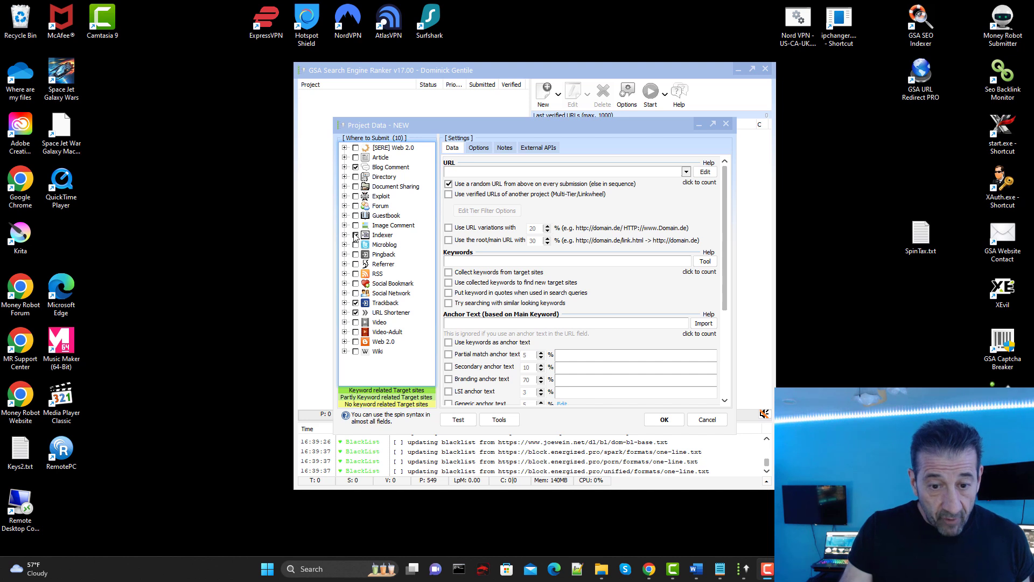
In GSA Search Engine Ranker's new project, enable Guestbook and Indexer as submission targets and copy the Guestbook Comment (German) spintax
{"action": "left_click", "coordinate": [356, 216]}
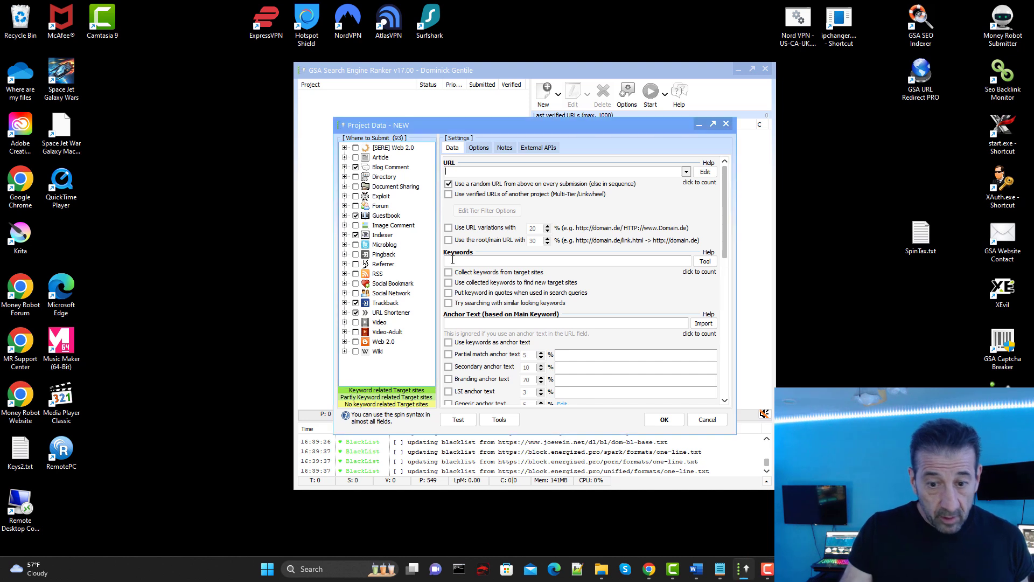
{"action": "scroll", "coordinate": [576, 258], "scroll_direction": "down", "scroll_amount": 3}
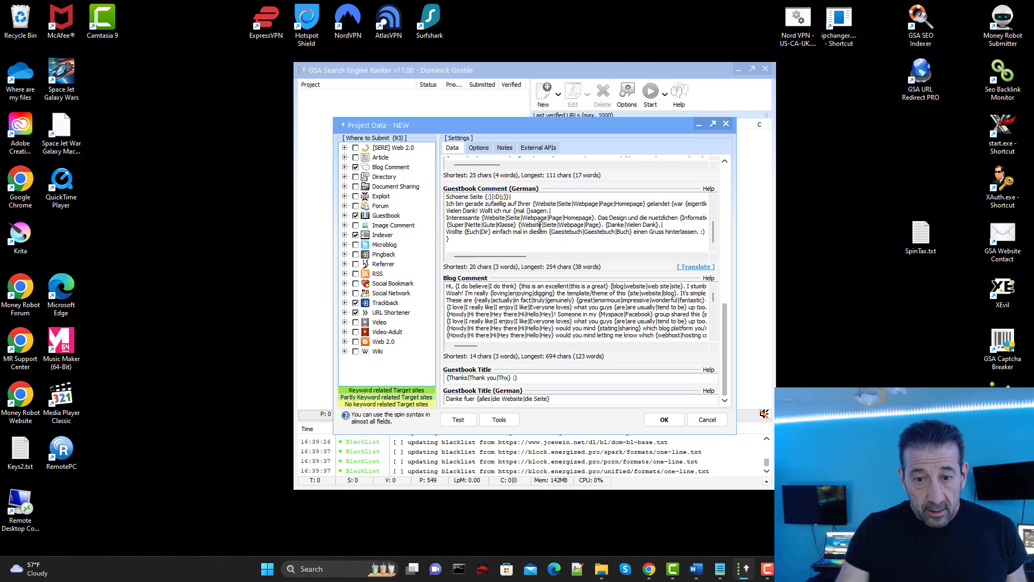
{"action": "left_click_drag", "start_coordinate": [462, 245], "coordinate": [436, 188]}
{"action": "right_click", "coordinate": [465, 218]}
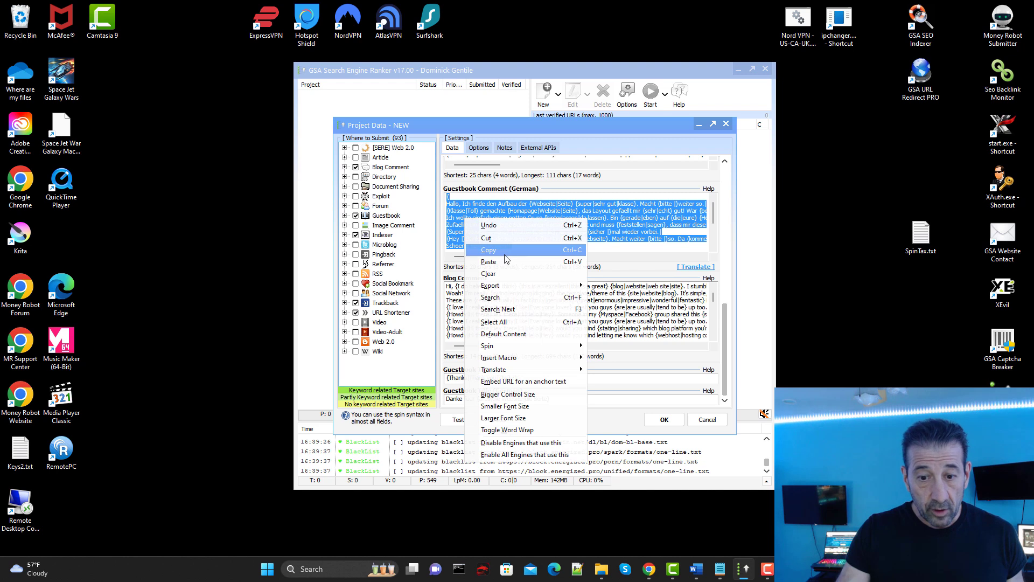
{"action": "left_click", "coordinate": [496, 246]}
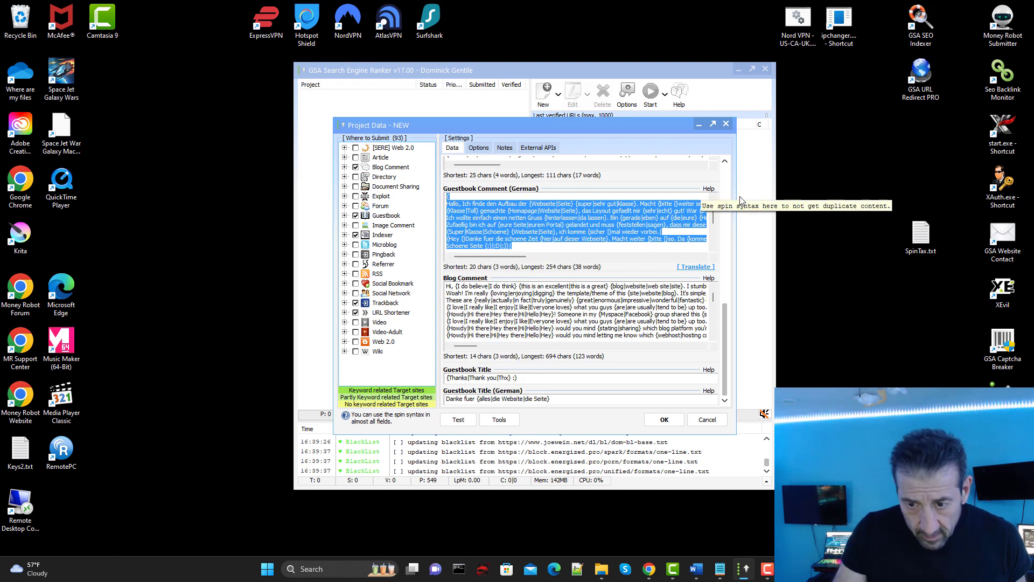
Open the help for the Guestbook Comment (German) field
{"action": "left_click", "coordinate": [709, 189]}
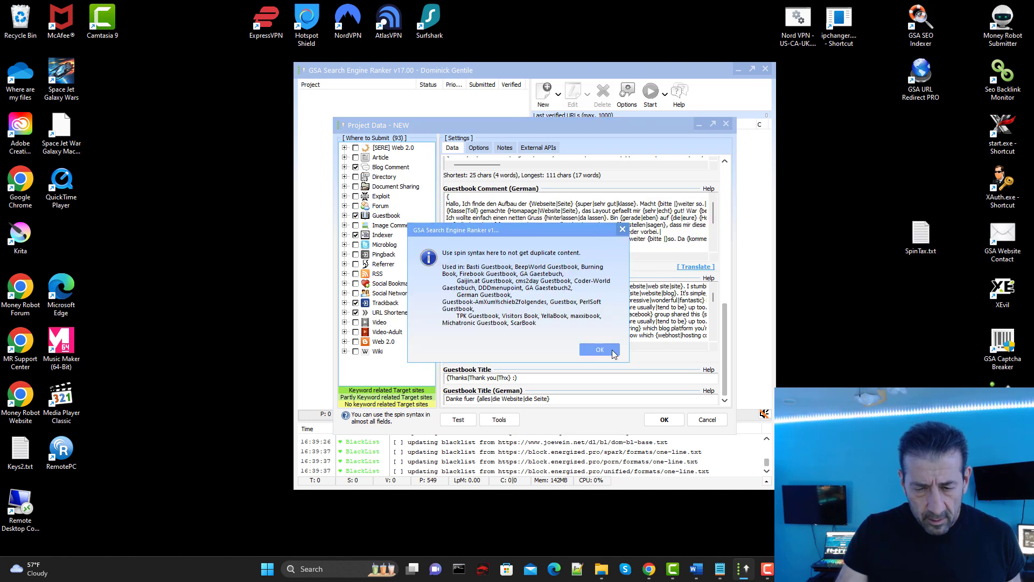
Close the field help and look over the Guestbook Comment and Guestbook Comment (German) spintax in the project data
{"action": "left_click", "coordinate": [599, 349]}
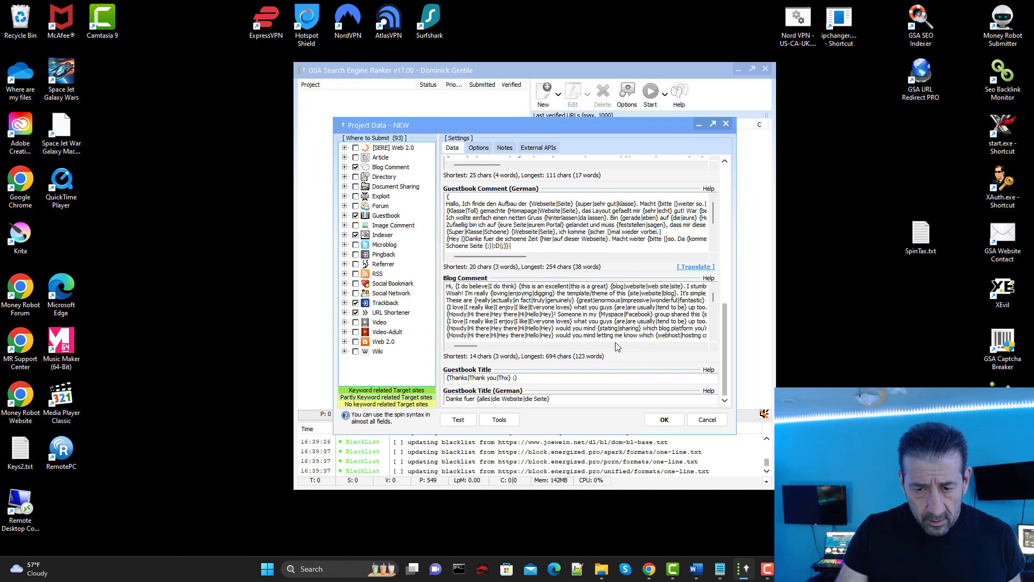
{"action": "scroll", "coordinate": [584, 237], "scroll_direction": "up", "scroll_amount": 3}
{"action": "scroll", "coordinate": [558, 272], "scroll_direction": "down", "scroll_amount": 2}
{"action": "scroll", "coordinate": [558, 272], "scroll_direction": "up", "scroll_amount": 2}
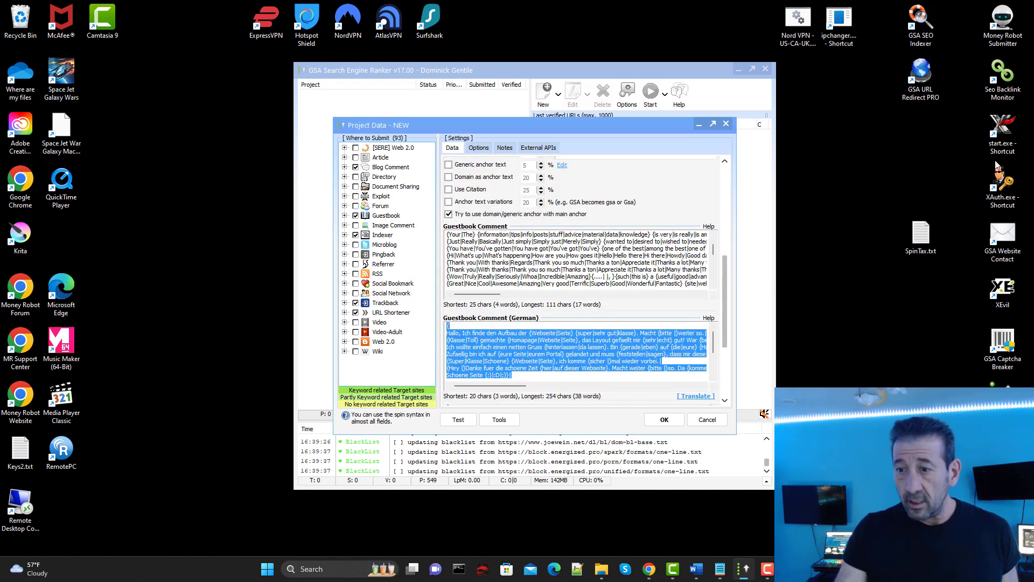
Switch to Money Robot, create a new SEO campaign and paste the copied German spintax as its article body
{"action": "double_click", "coordinate": [1003, 21]}
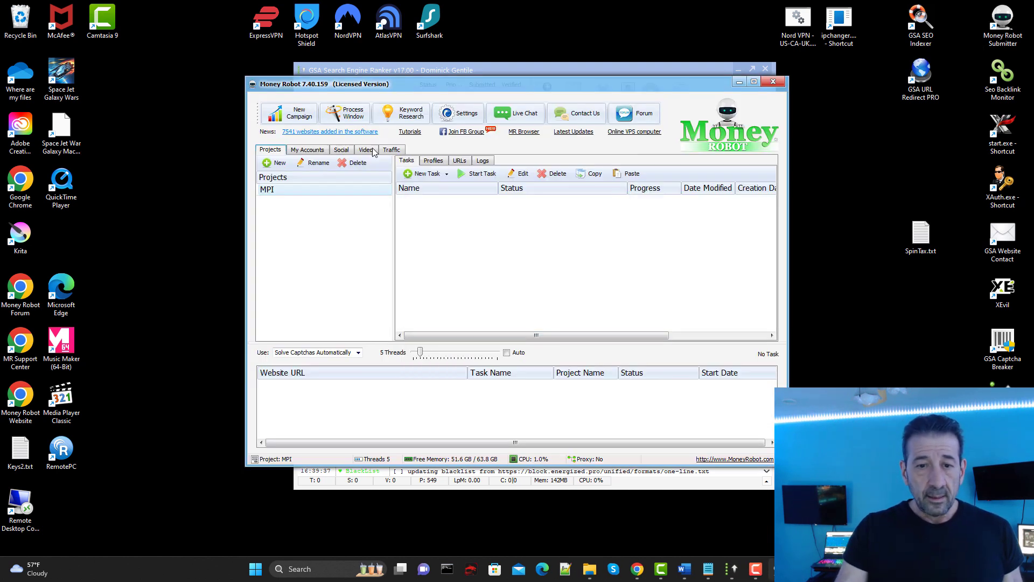
{"action": "left_click", "coordinate": [293, 119]}
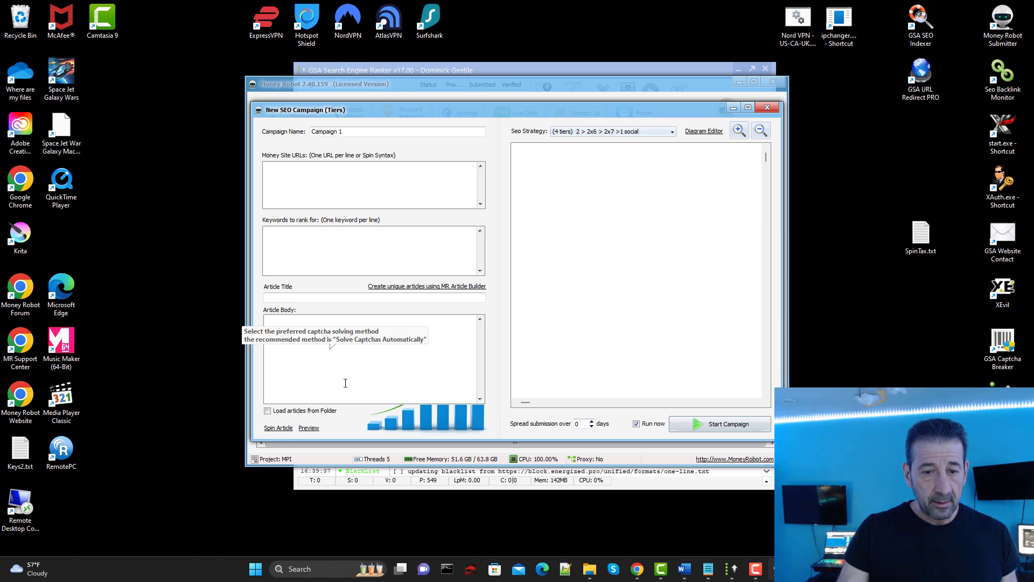
{"action": "right_click", "coordinate": [327, 355]}
{"action": "left_click", "coordinate": [351, 395]}
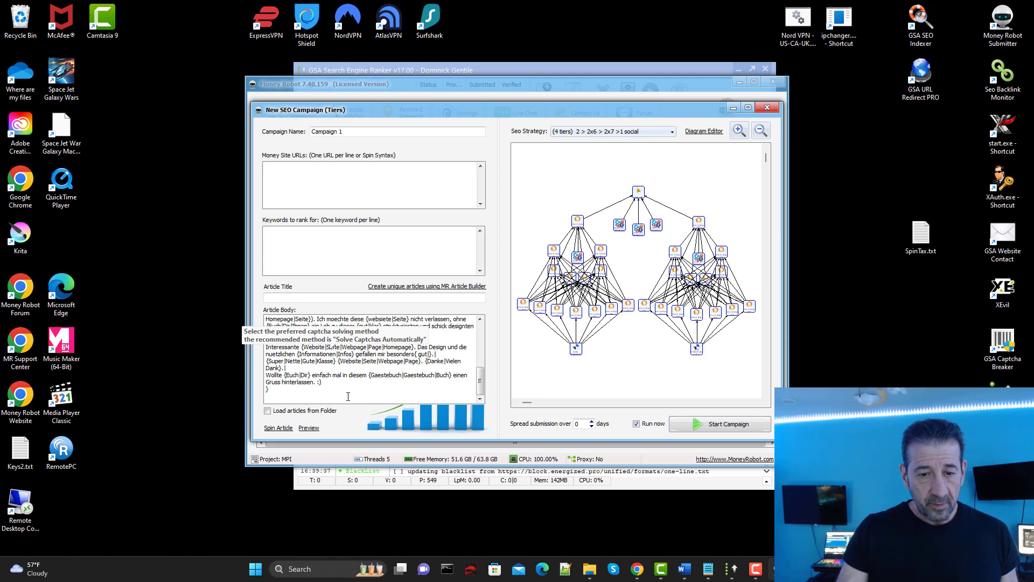
Preview the German article body, re-spin it repeatedly to compare variations, and close the preview
{"action": "left_click", "coordinate": [309, 427]}
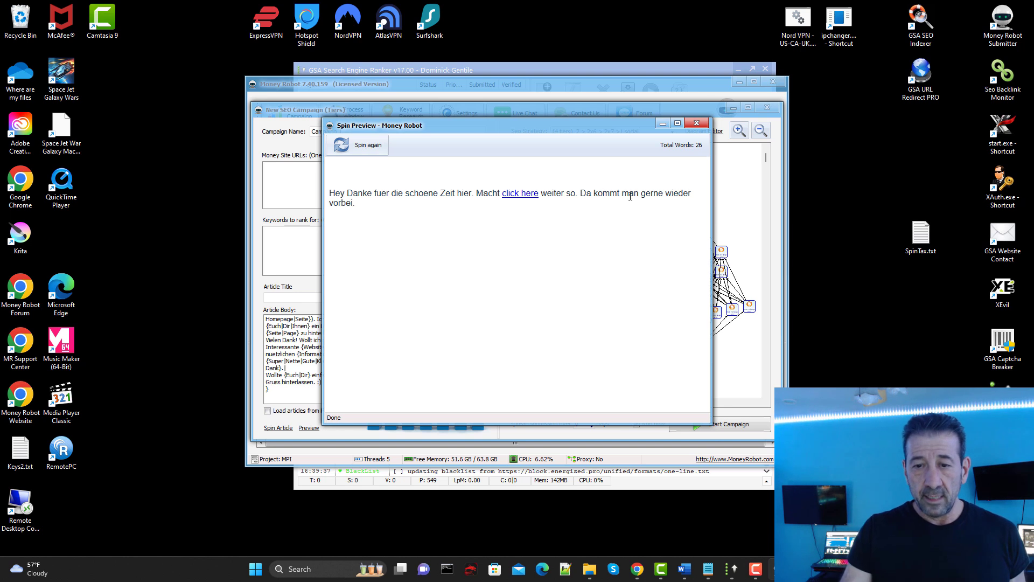
{"action": "left_click", "coordinate": [366, 147]}
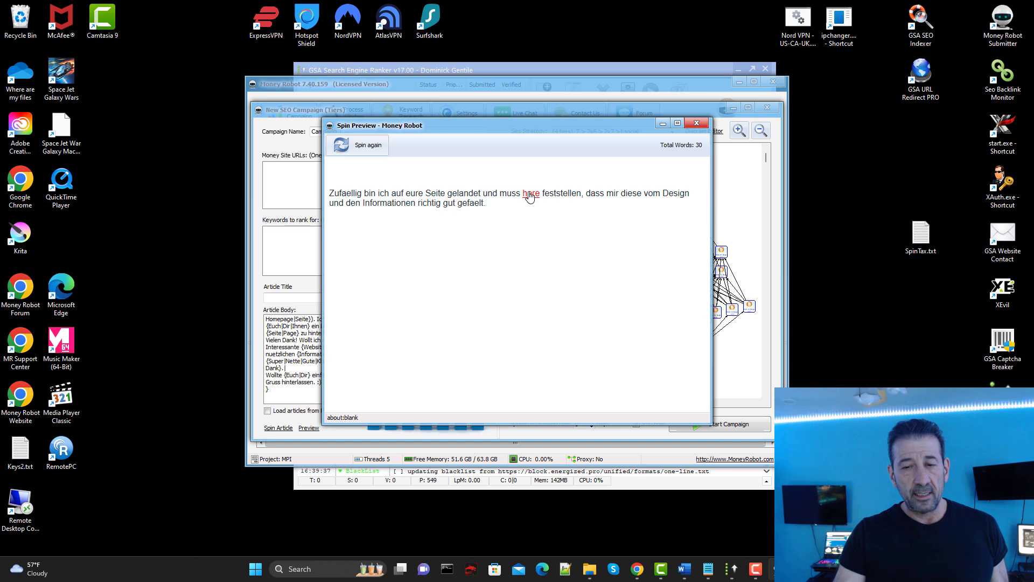
{"action": "left_click", "coordinate": [360, 149]}
{"action": "left_click", "coordinate": [358, 148]}
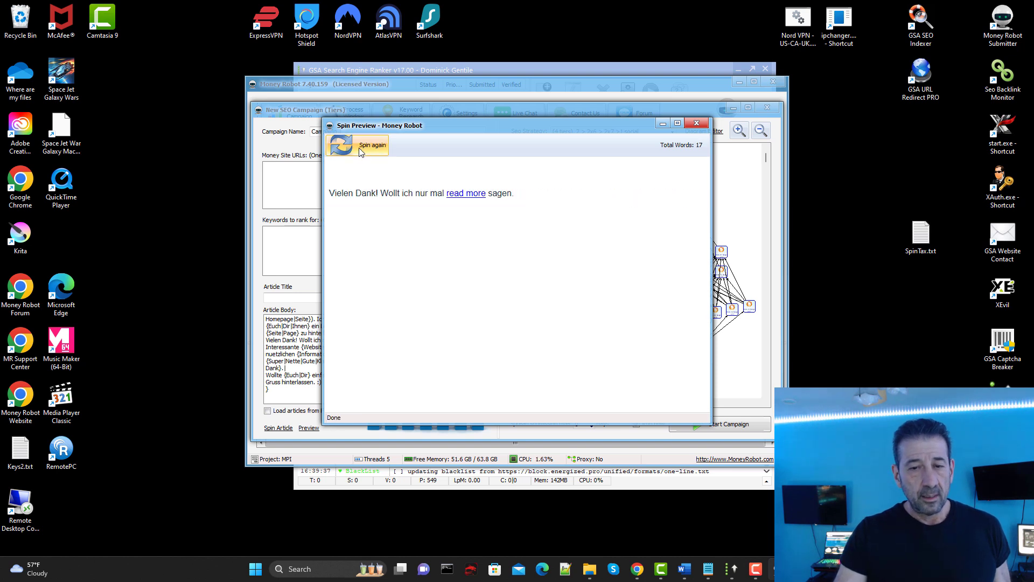
{"action": "left_click", "coordinate": [359, 148]}
{"action": "left_click", "coordinate": [359, 146]}
{"action": "left_click", "coordinate": [359, 147]}
{"action": "left_click", "coordinate": [359, 146]}
{"action": "left_click", "coordinate": [359, 147]}
{"action": "left_click", "coordinate": [359, 147]}
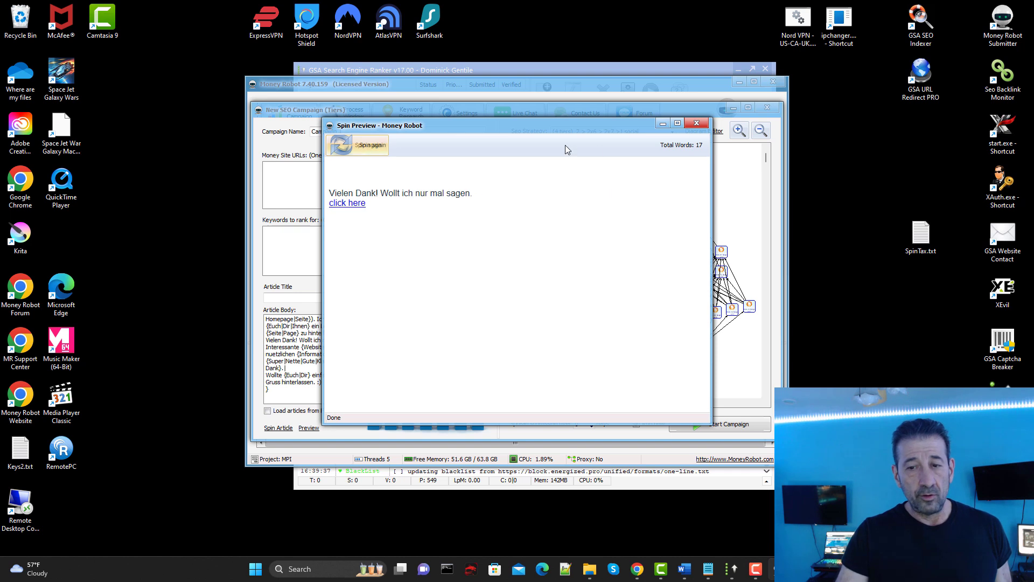
{"action": "left_click", "coordinate": [696, 123]}
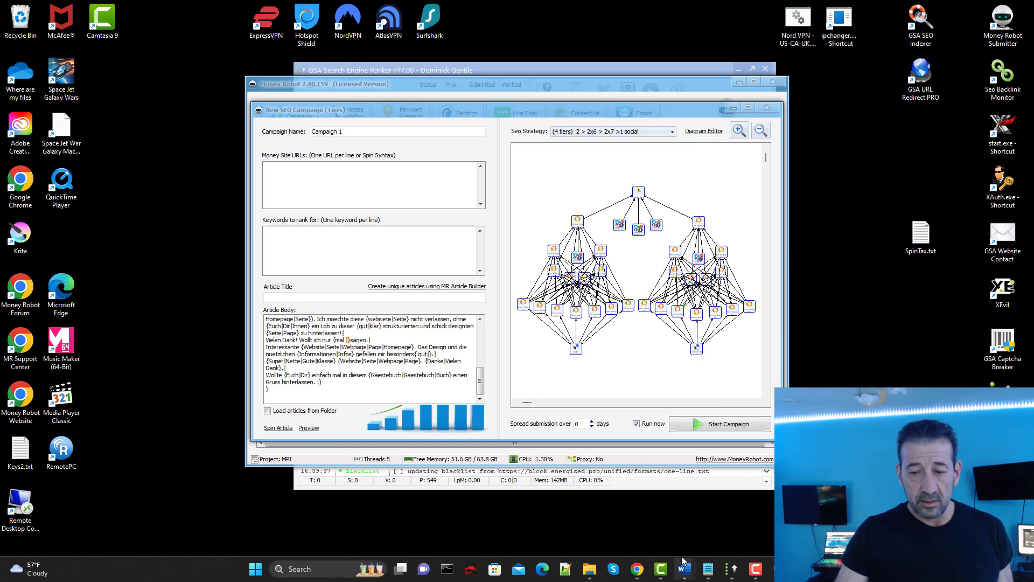
Switch to ChatGPT in Chrome and start a new chat showing the AIPRM spintax prompts
{"action": "left_click", "coordinate": [636, 572]}
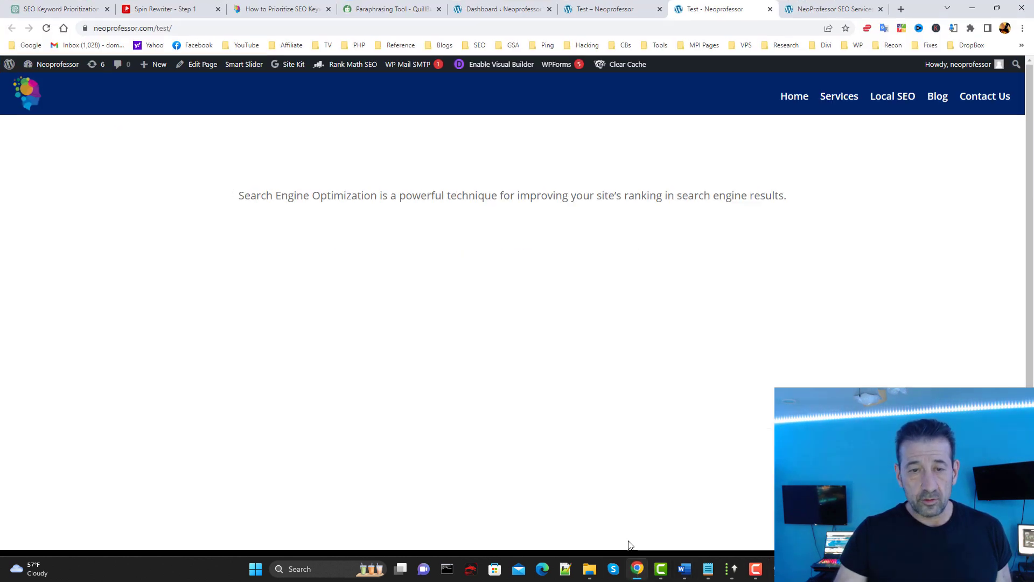
{"action": "left_click", "coordinate": [60, 10]}
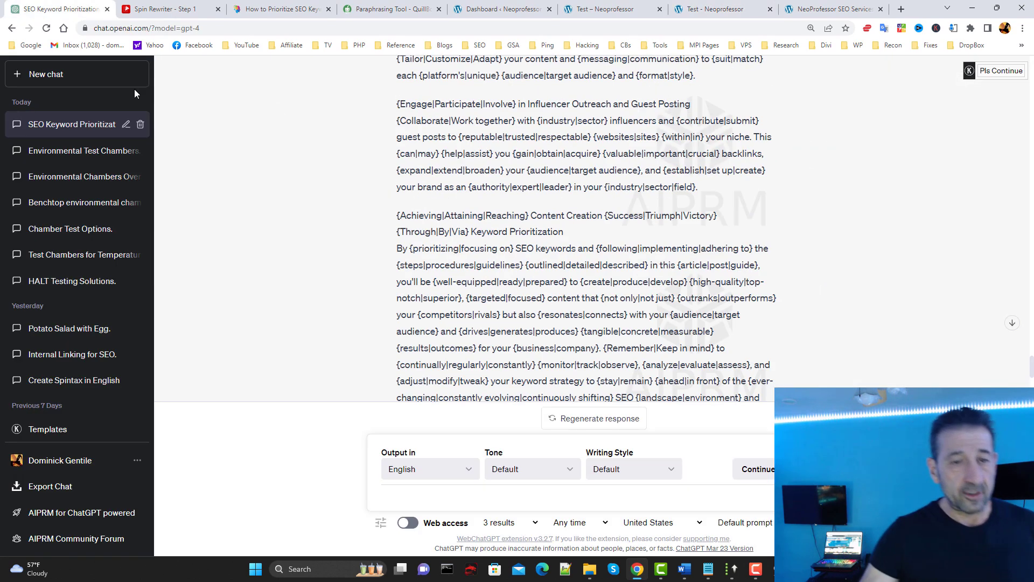
{"action": "left_click", "coordinate": [69, 76]}
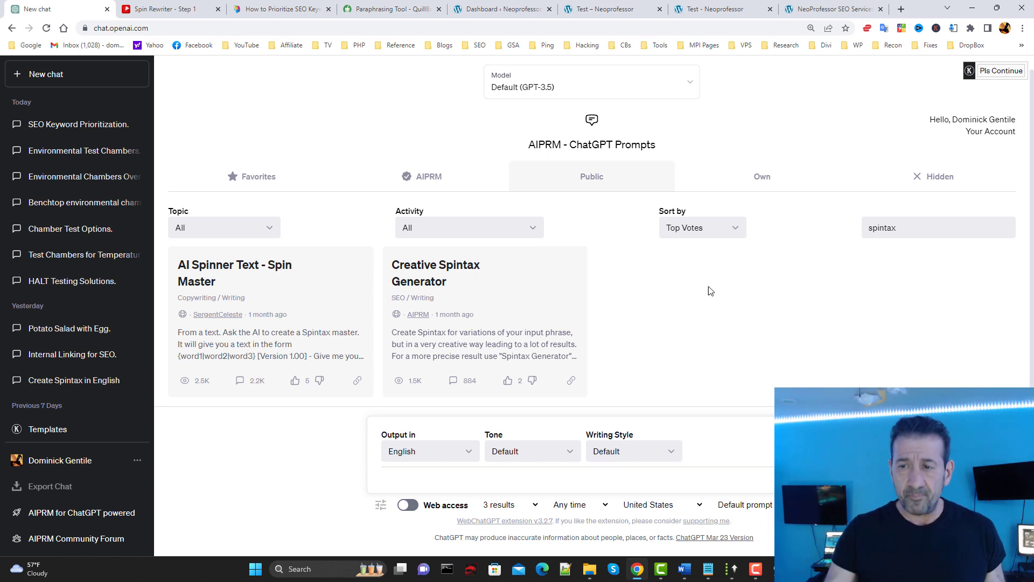
Return to Money Robot's new campaign, preview one more spin of the article body, and close it
{"action": "left_click", "coordinate": [972, 8]}
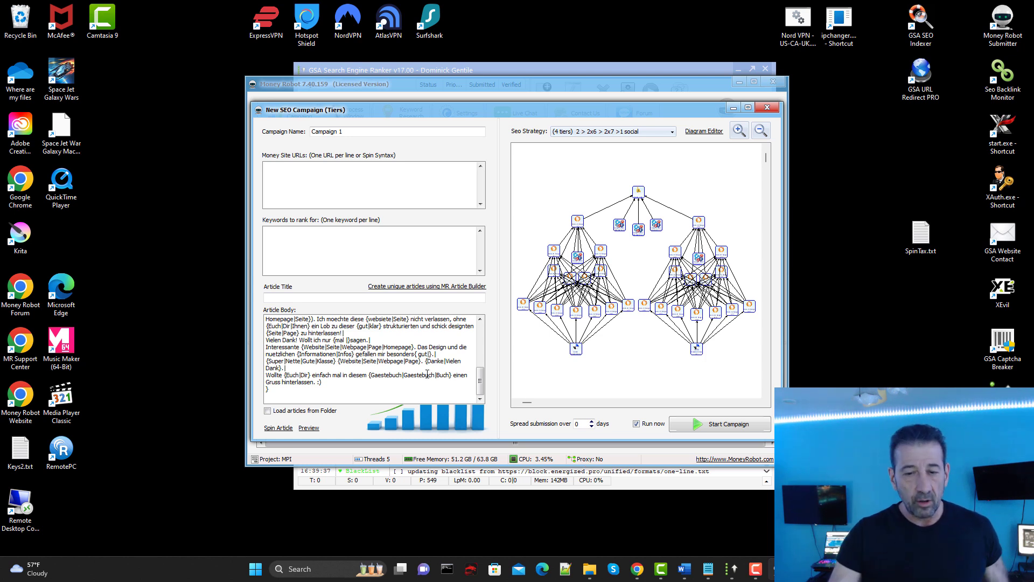
{"action": "left_click", "coordinate": [310, 429]}
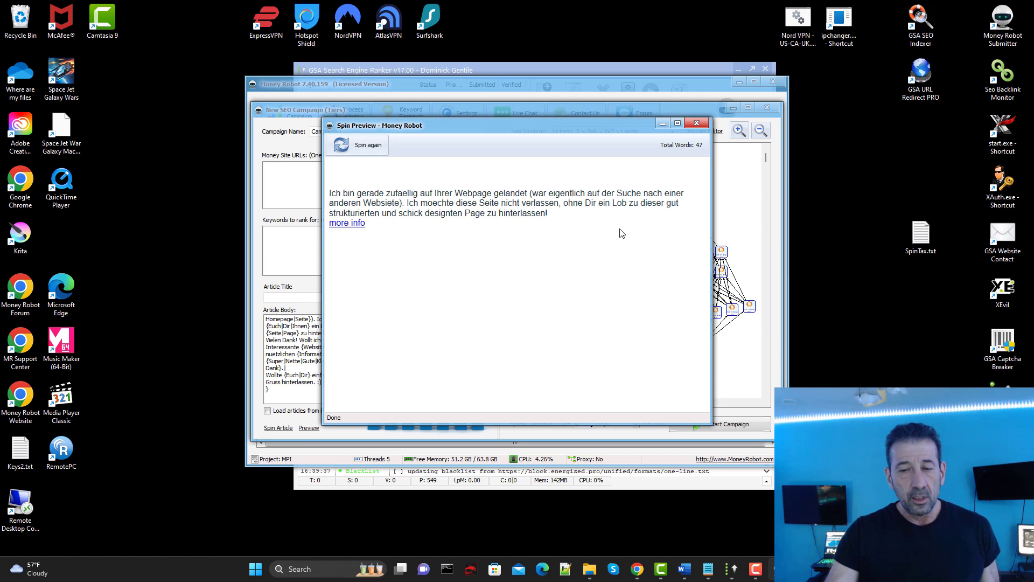
{"action": "left_click", "coordinate": [696, 124]}
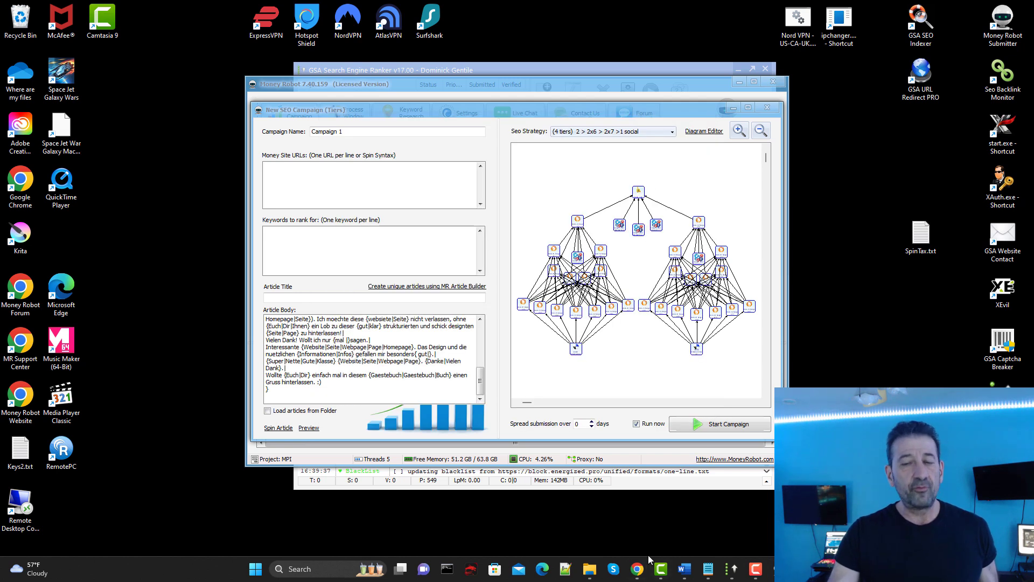
Review the AIPRM spintax prompts and Spin Rewriter's article rewriting page in Chrome, and put the browser away
{"action": "left_click", "coordinate": [638, 570]}
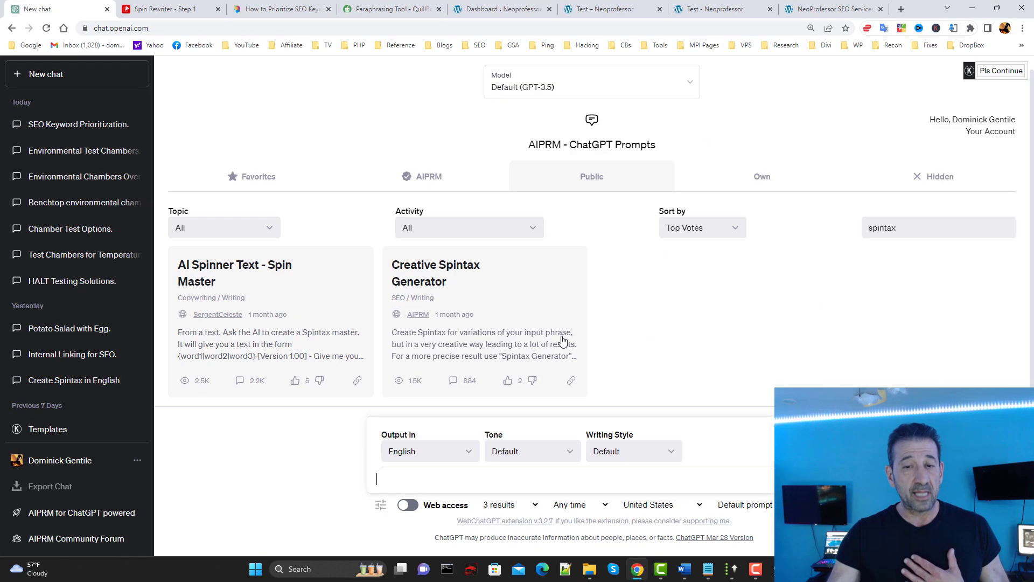
{"action": "left_click", "coordinate": [161, 8]}
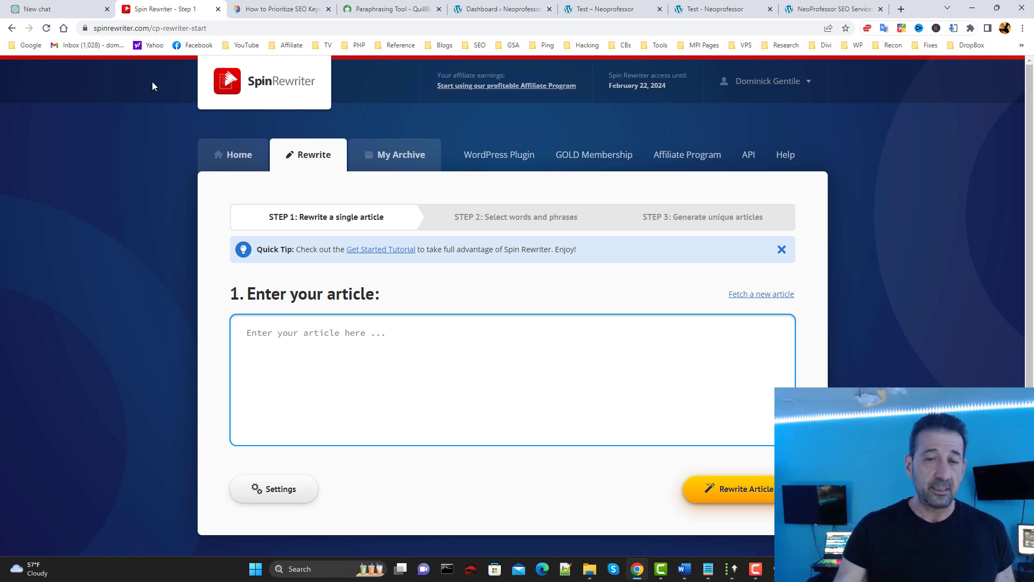
{"action": "left_click", "coordinate": [973, 12]}
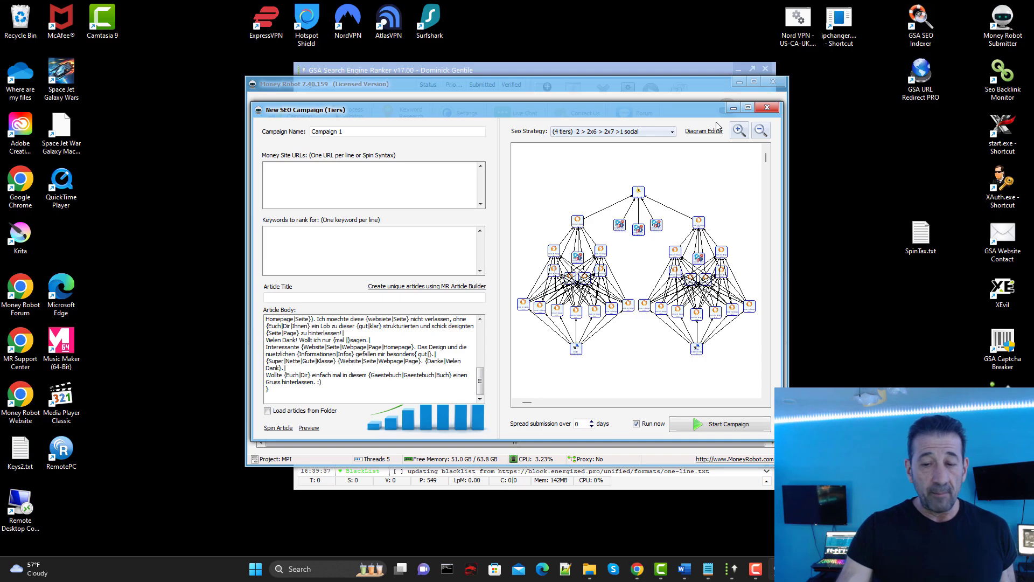
Bring up the NeoProfessor test page in Chrome and reload it to generate another spintax variation
{"action": "left_click", "coordinate": [644, 570]}
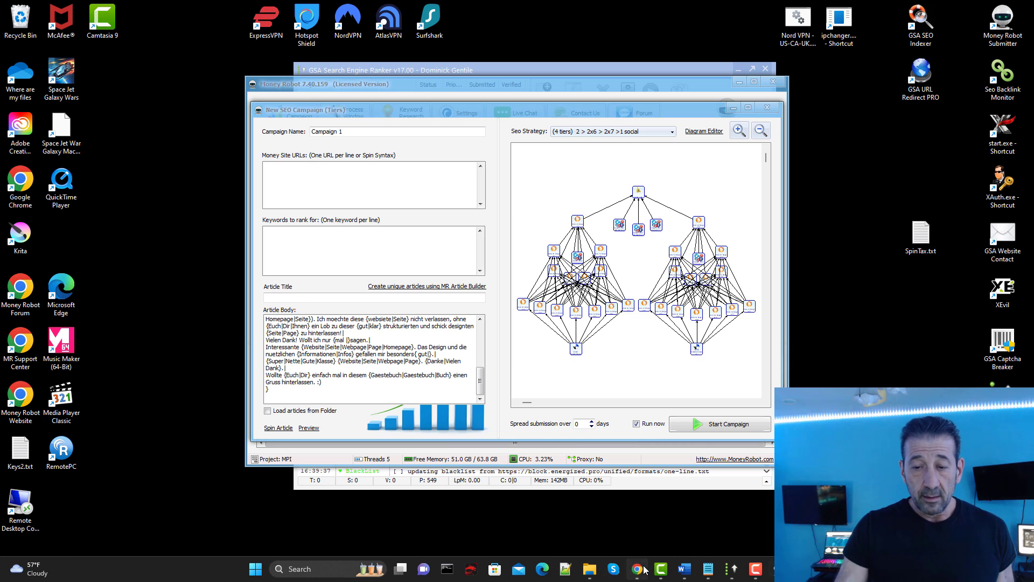
{"action": "left_click", "coordinate": [721, 9]}
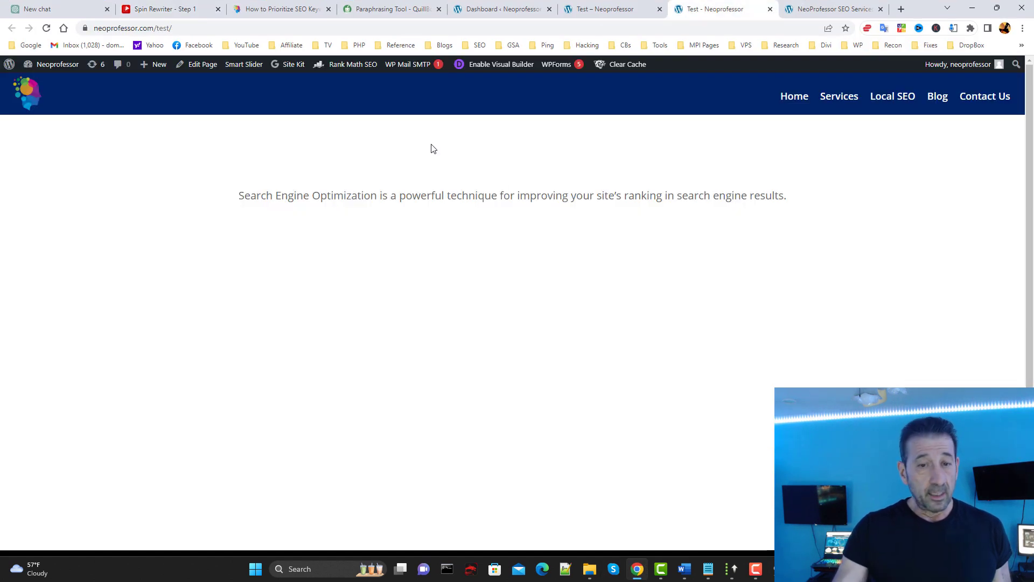
{"action": "left_click", "coordinate": [46, 28]}
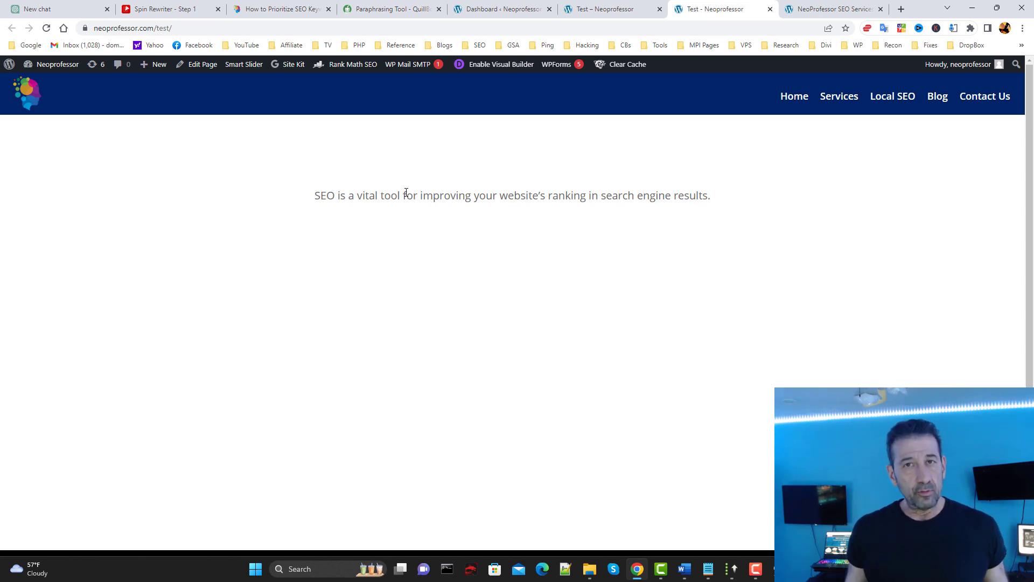
Revisit the ChatGPT spintax prompts and the NeoProfessor home page, ending on the spintax test page
{"action": "left_click", "coordinate": [49, 5]}
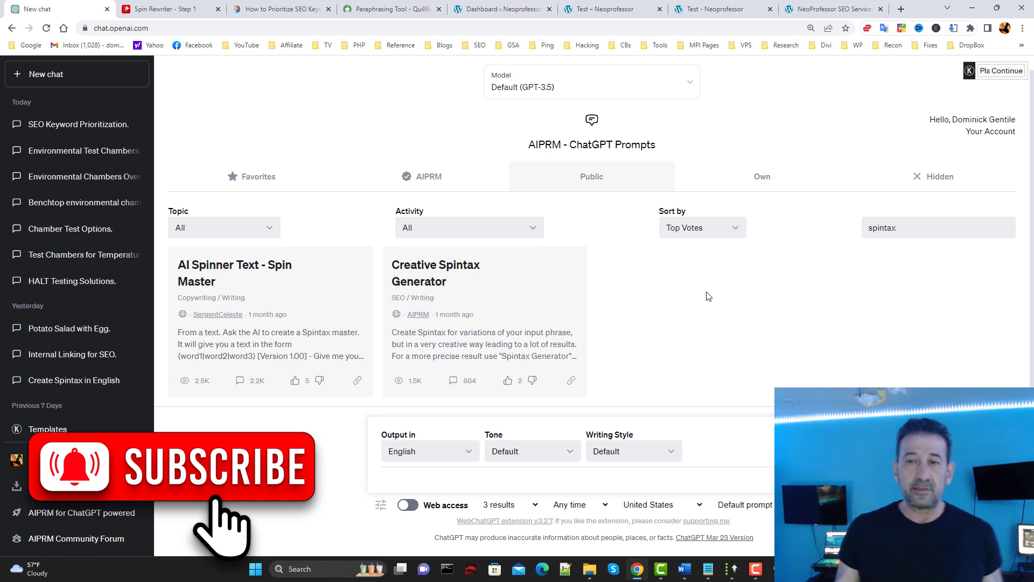
{"action": "left_click", "coordinate": [815, 5]}
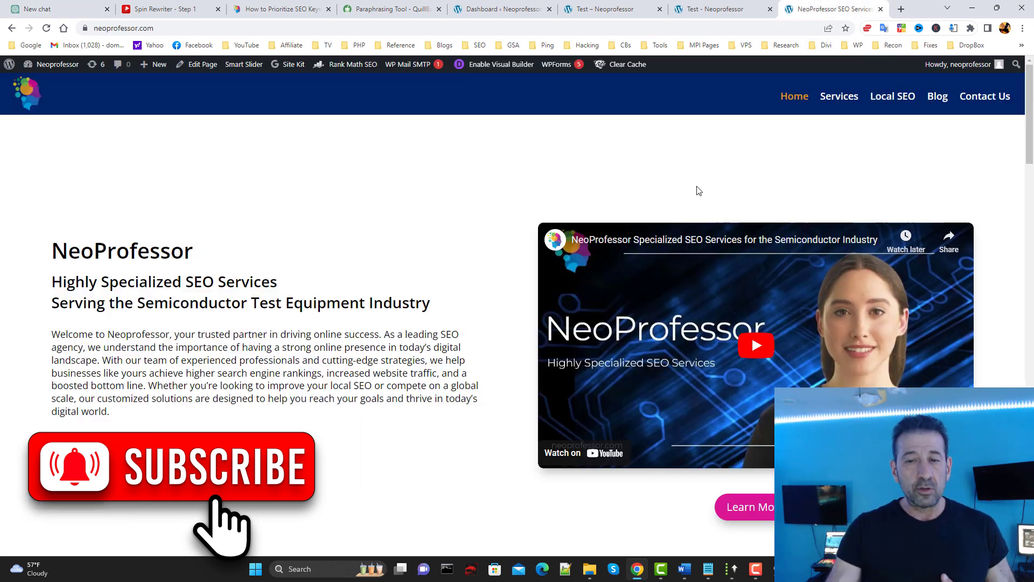
{"action": "left_click", "coordinate": [714, 8]}
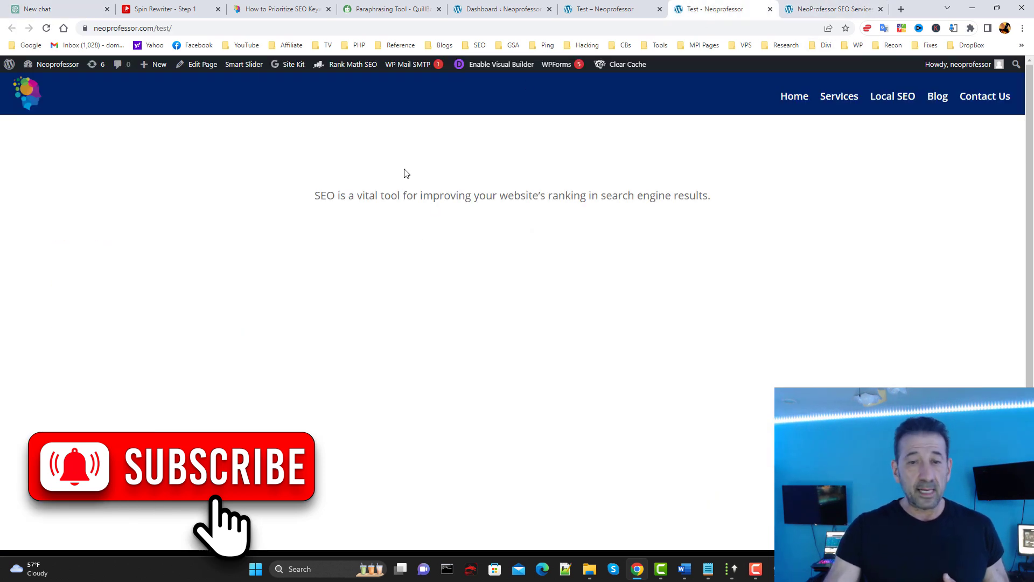